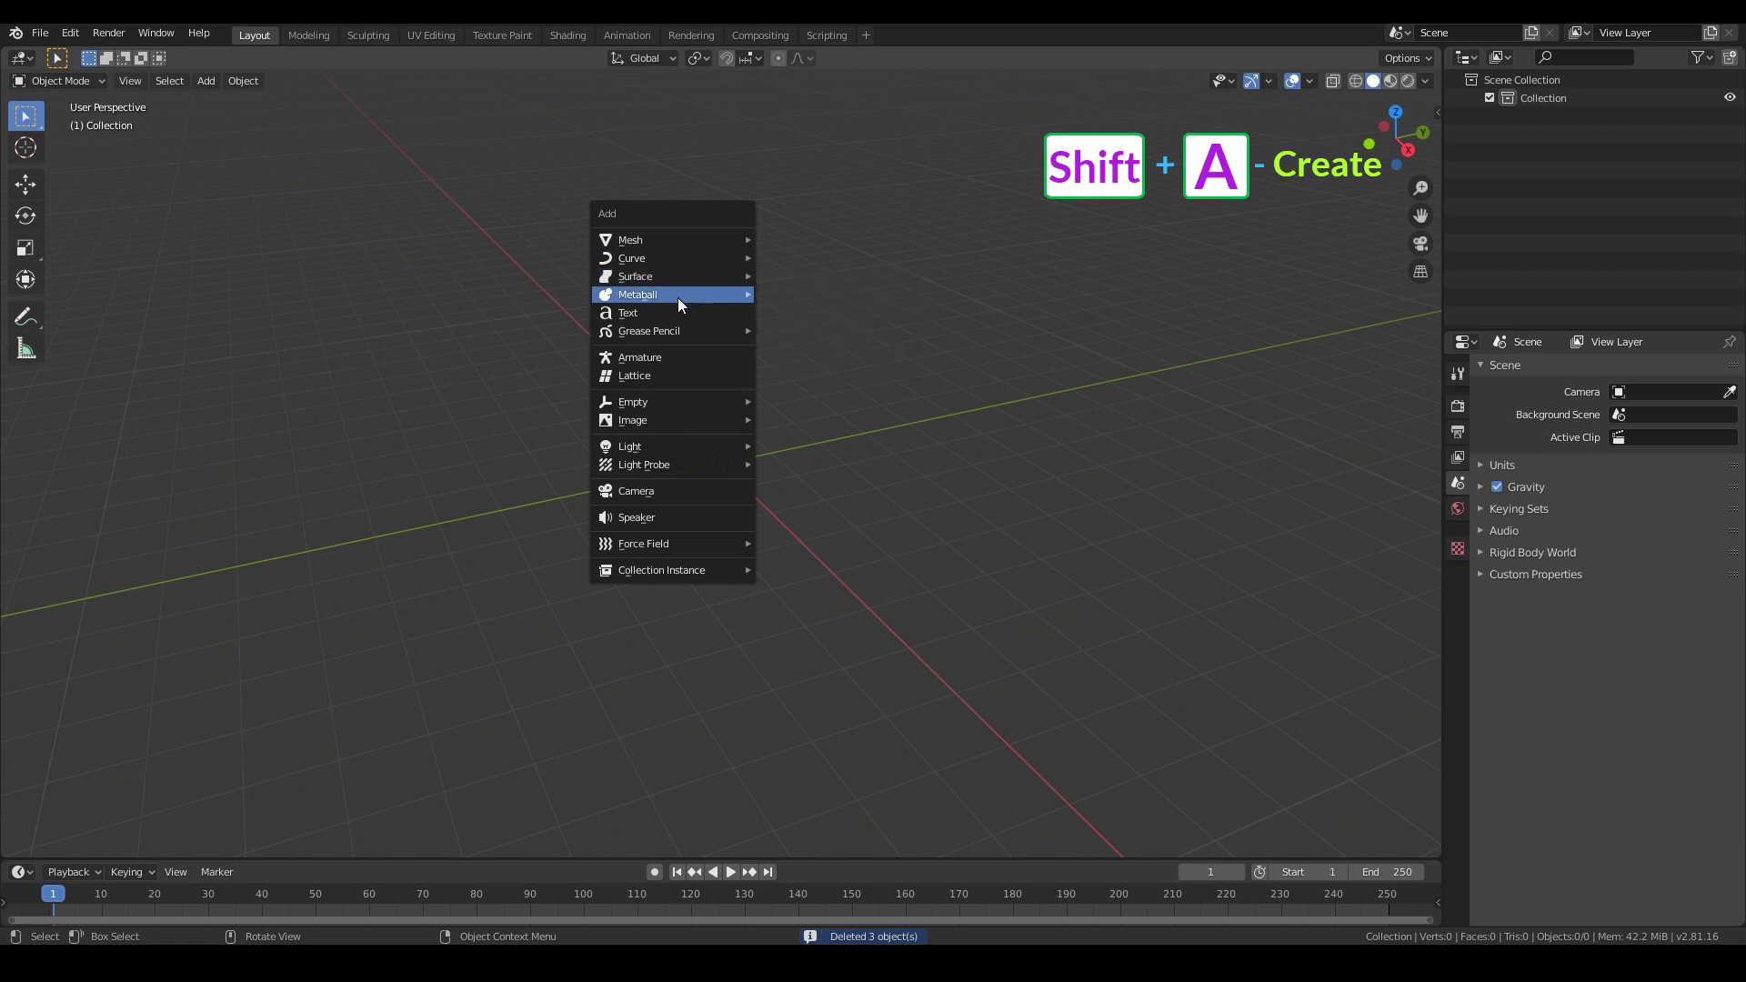
# Step: Add a metaball cube and stretch it along Y to a scale of about 1.535 to form a brick
pyautogui.moveTo(697, 293)
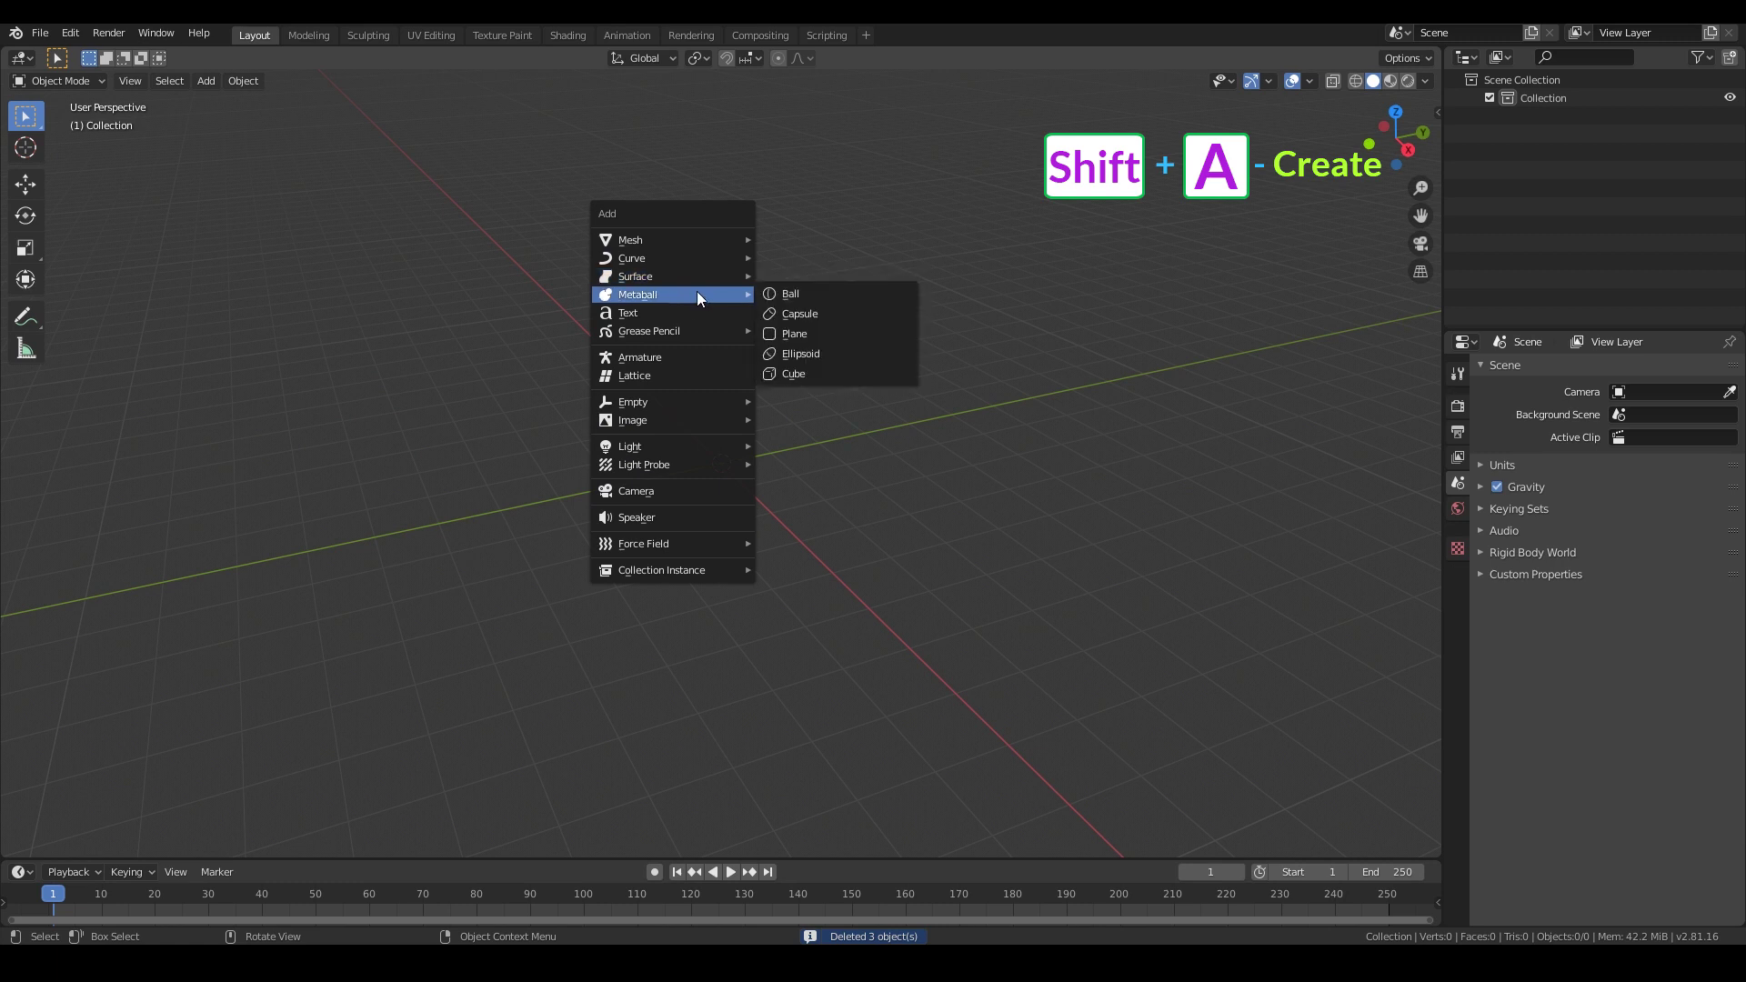
pyautogui.click(810, 369)
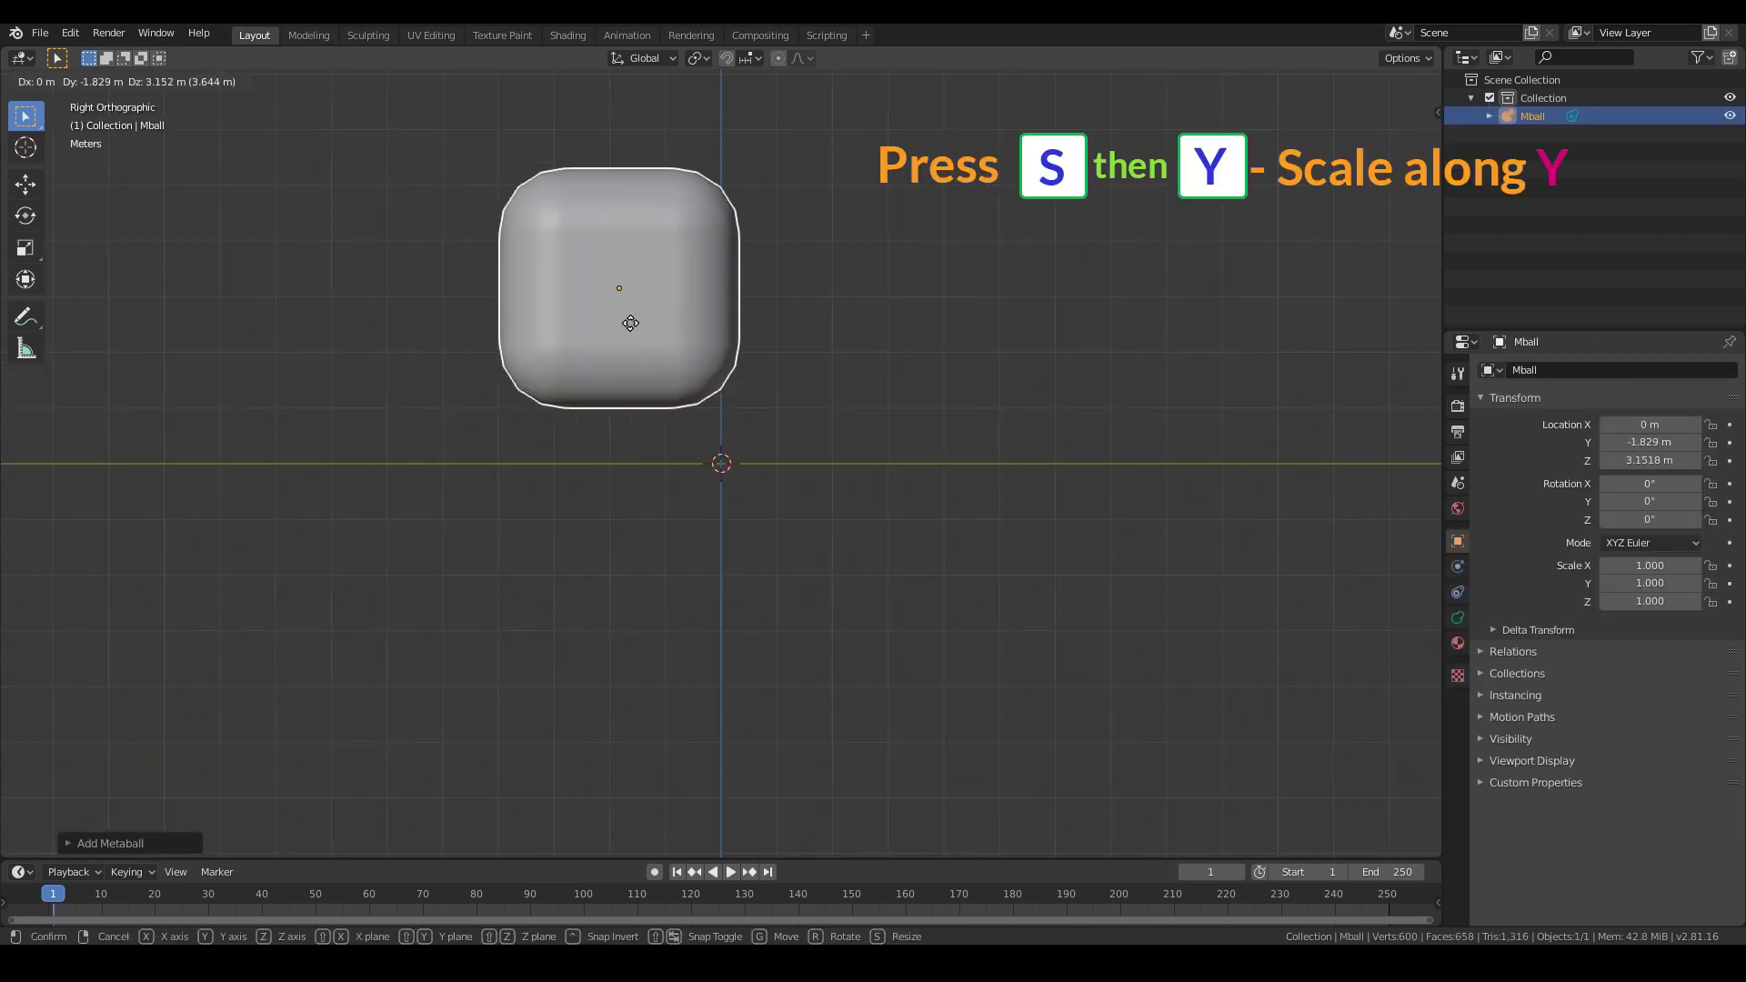
pyautogui.press('s')
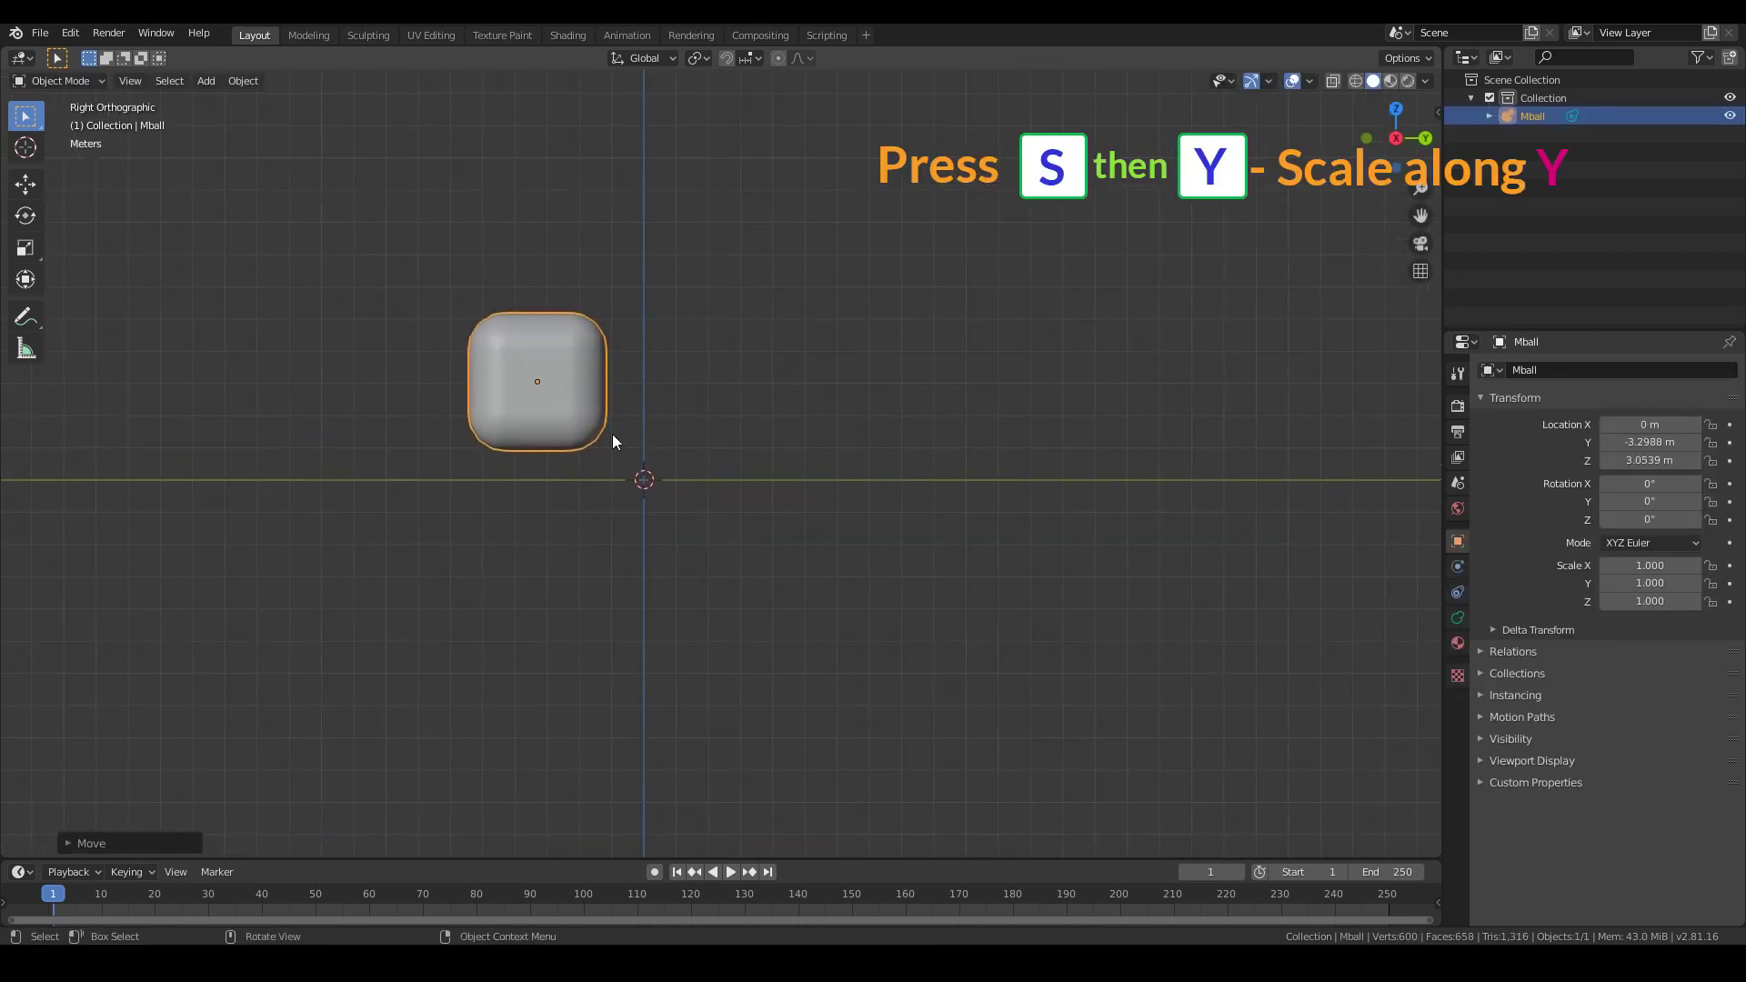
pyautogui.press('y')
pyautogui.click(689, 452)
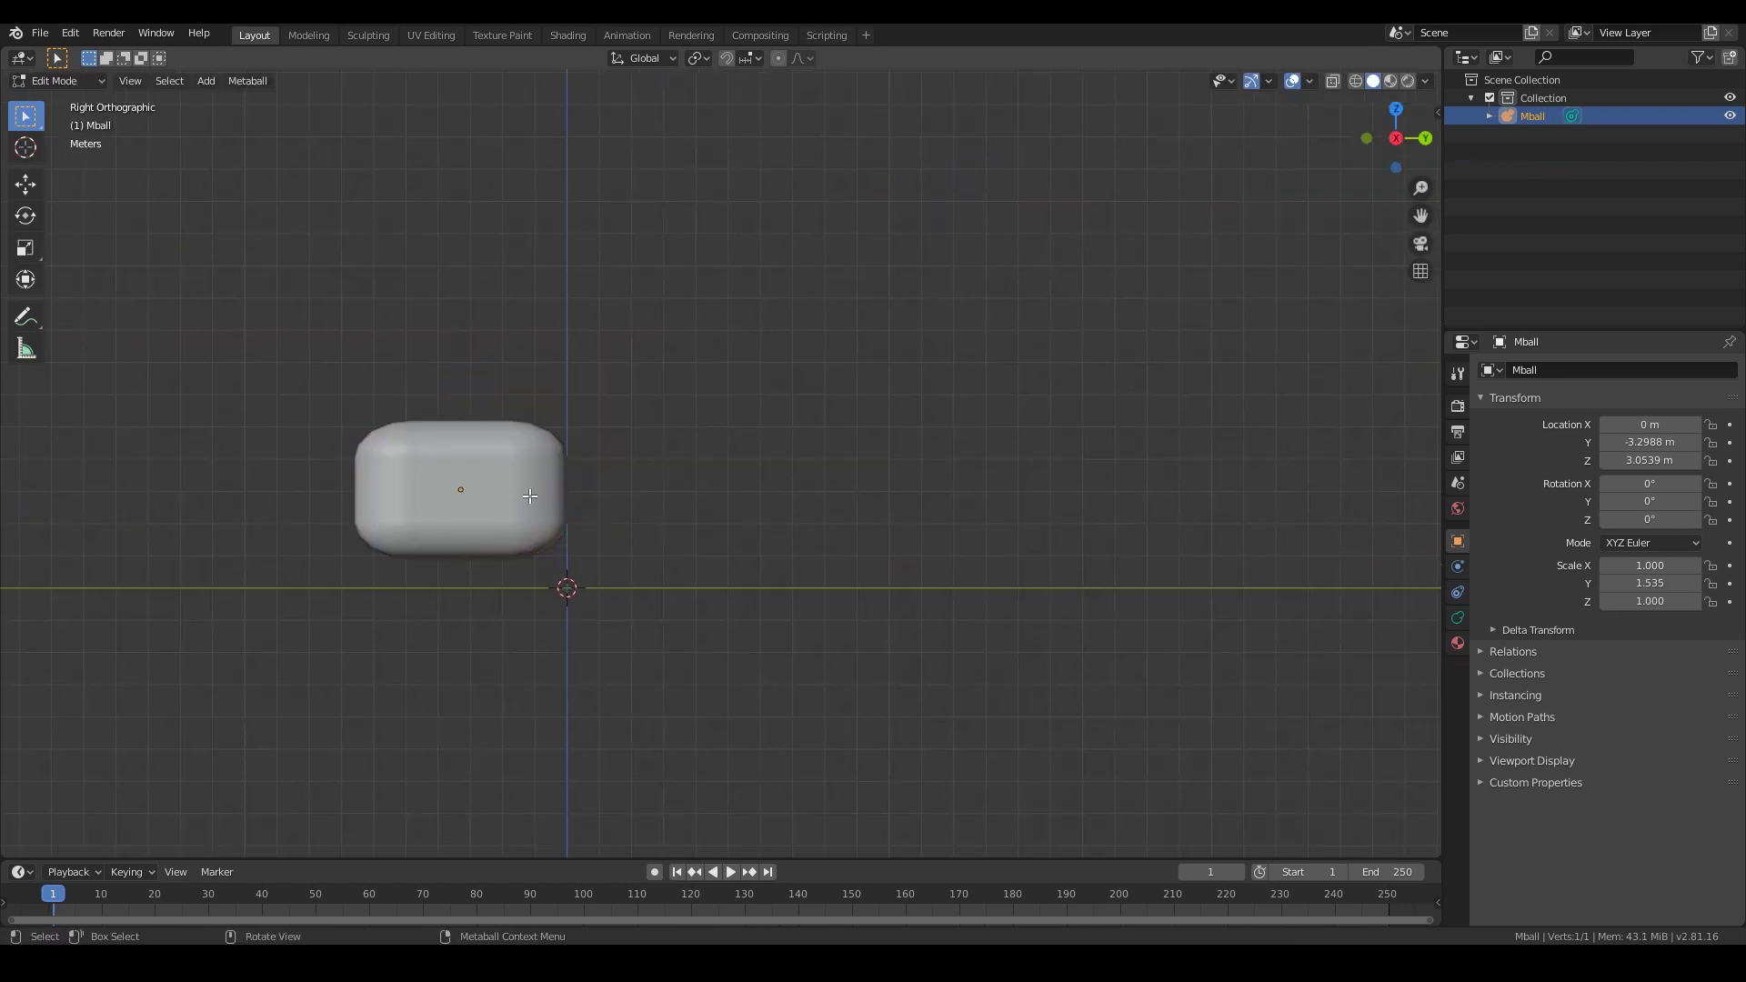
# Step: Duplicate the brick twice along Y within the metaball object to make a row of three touching bricks
pyautogui.hotkey('shift', 'd')
pyautogui.click(720, 494)
pyautogui.click(708, 495)
pyautogui.scroll(-3, 706, 496)
pyautogui.keyDown('shift'); pyautogui.moveTo(705, 498); pyautogui.dragTo(552, 591, button='middle'); pyautogui.keyUp('shift')
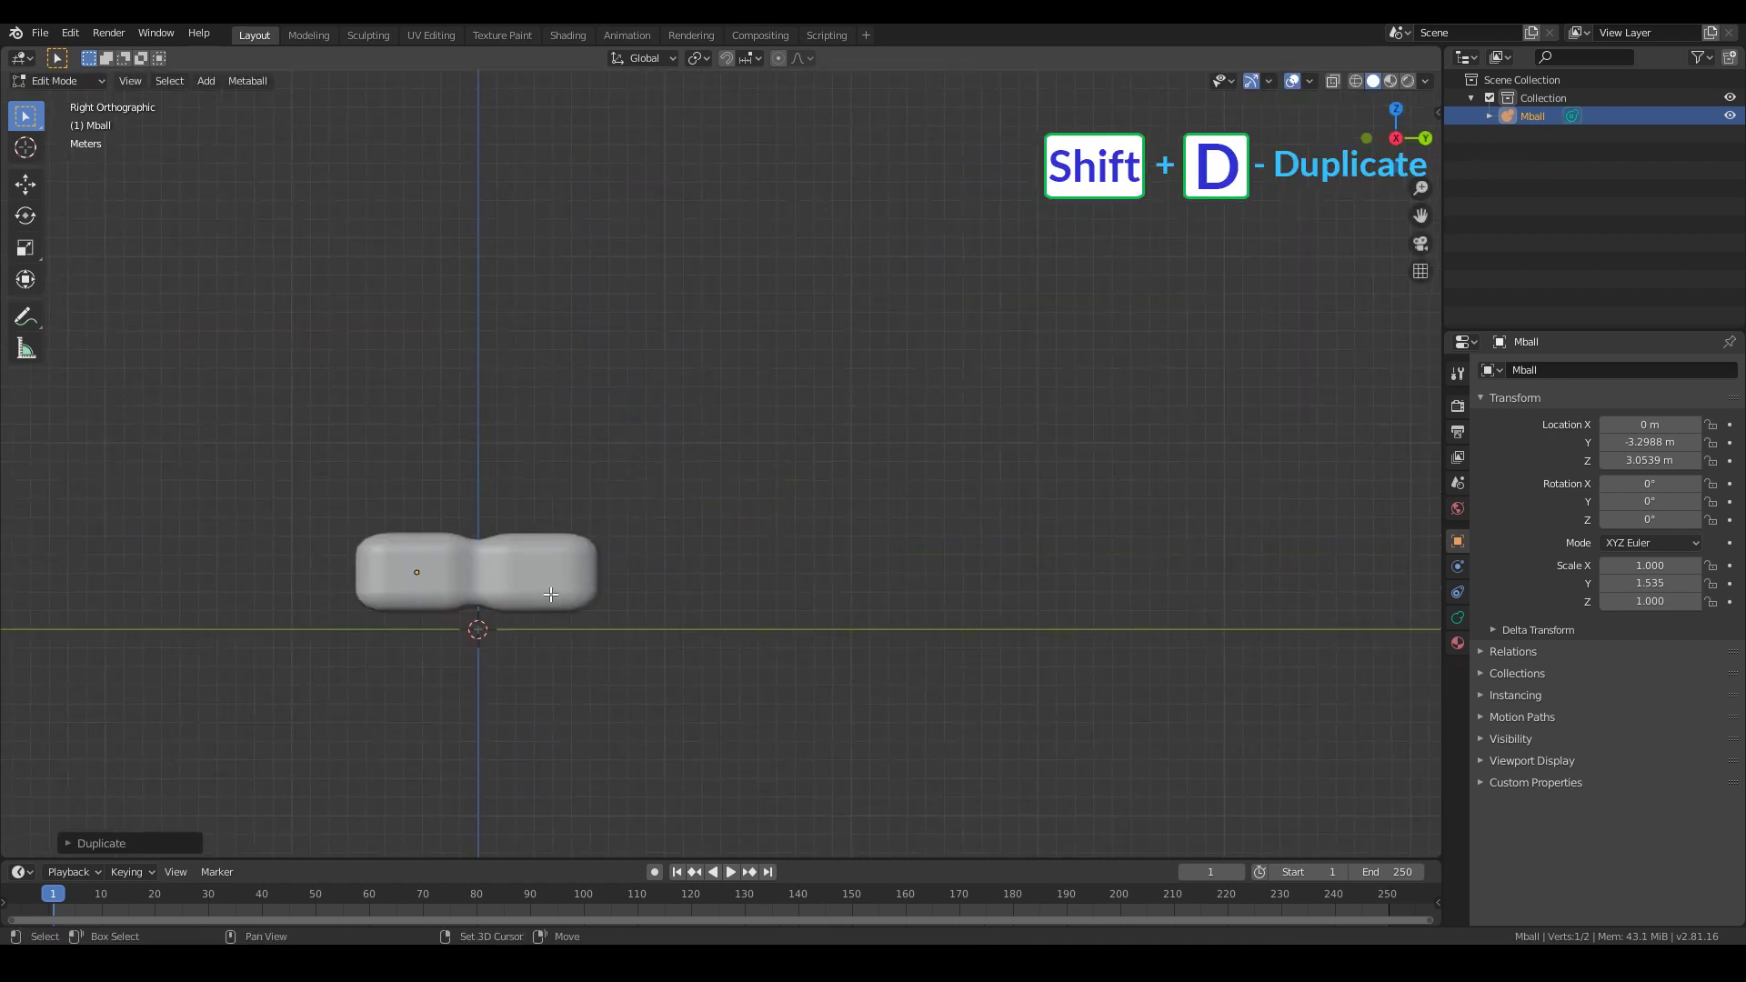
pyautogui.hotkey('shift', 'd')
pyautogui.click(672, 597)
# Step: Duplicate all three bricks along Y to extend the row to six
pyautogui.press('a')
pyautogui.hotkey('shift', 'd')
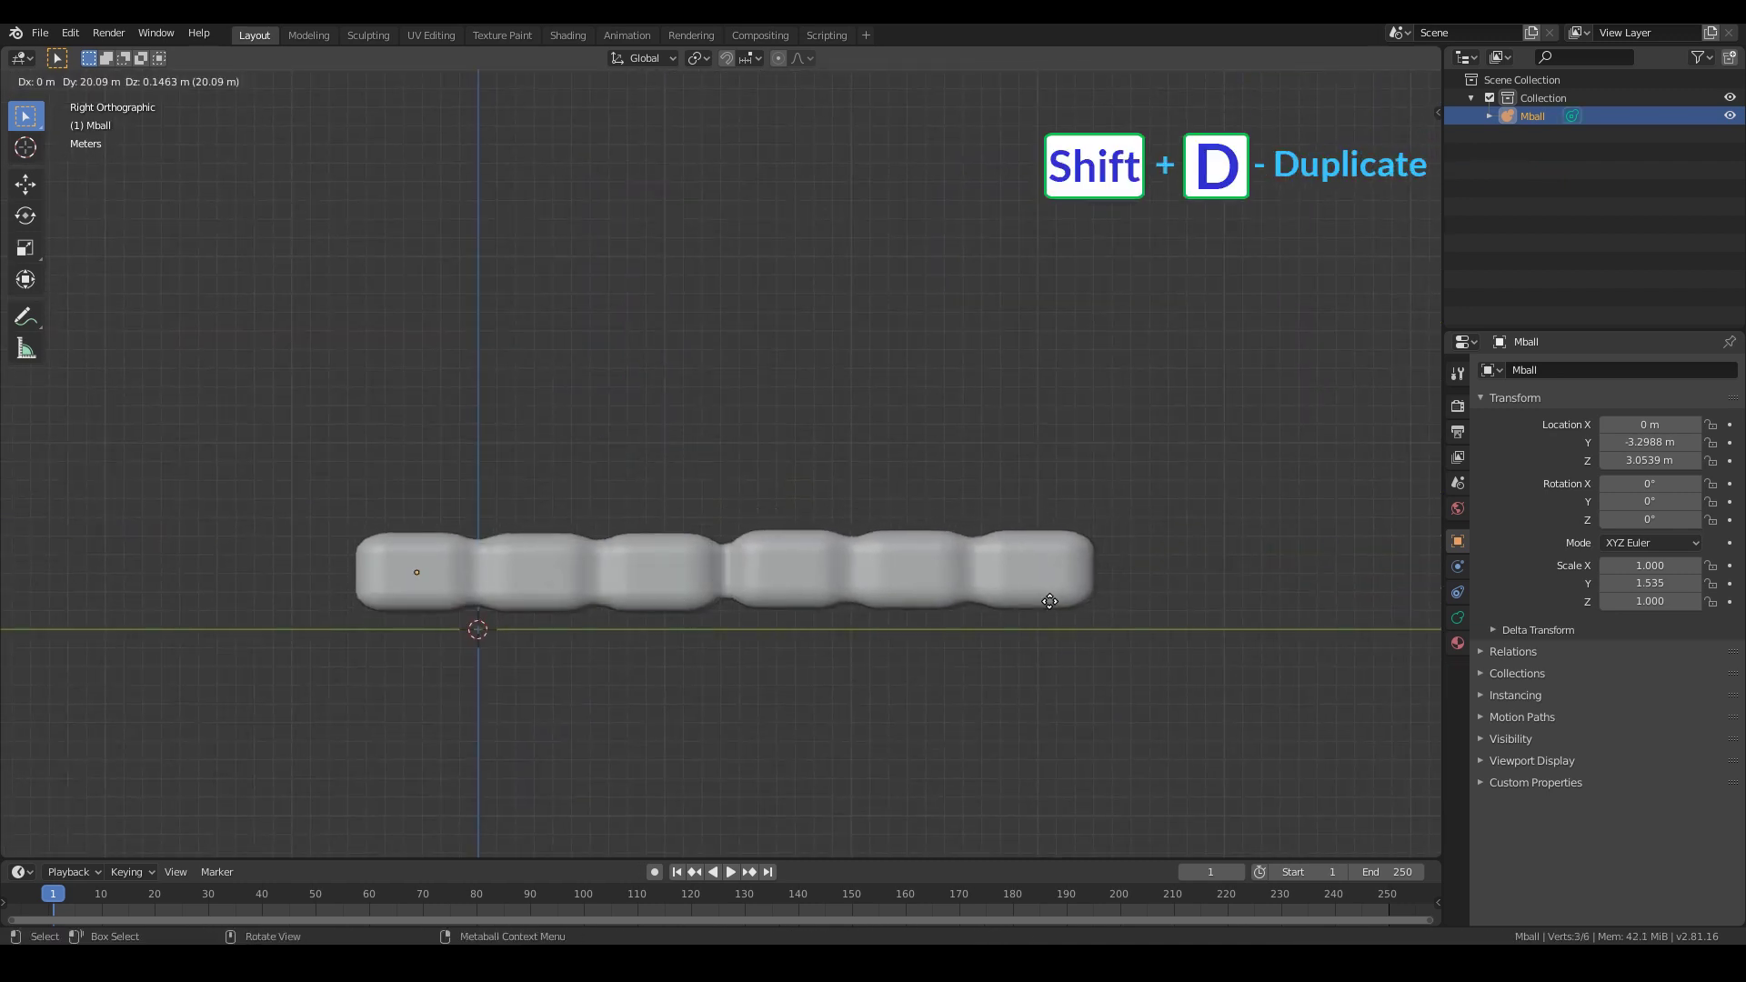
pyautogui.click(1043, 604)
pyautogui.press('a')
pyautogui.scroll(-2, 886, 582)
pyautogui.keyDown('shift'); pyautogui.moveTo(886, 582); pyautogui.dragTo(584, 583, button='middle'); pyautogui.keyUp('shift')
pyautogui.press('g')
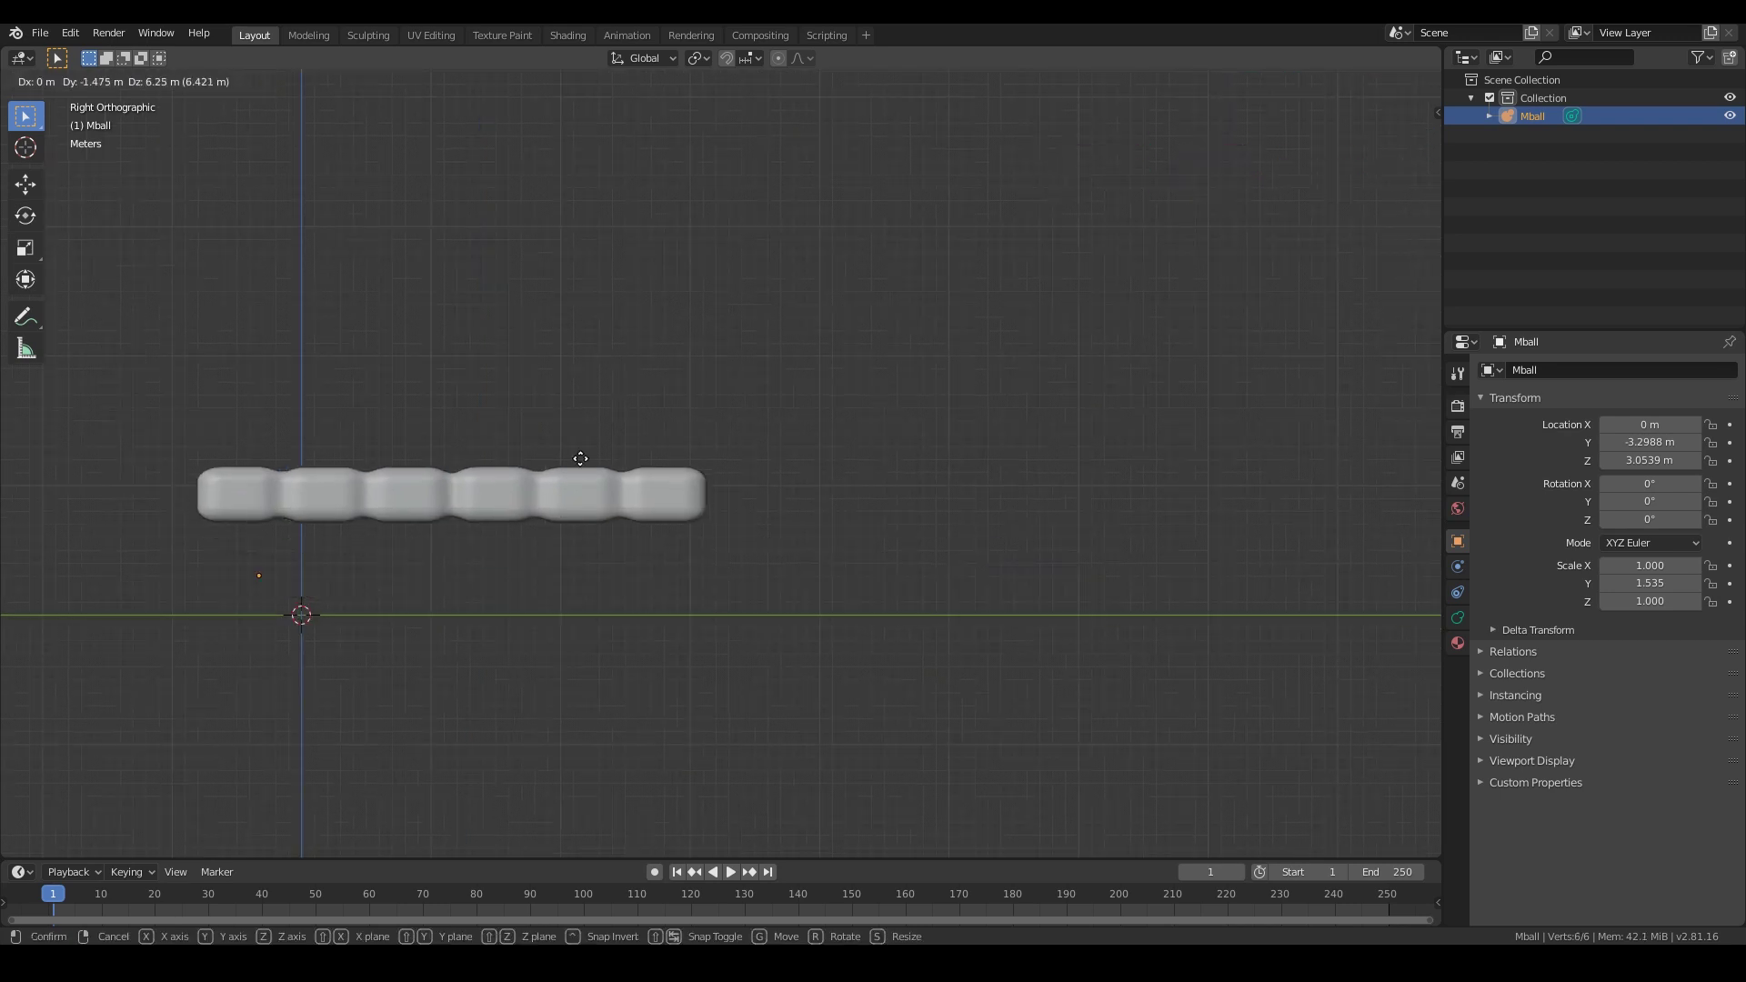
pyautogui.rightClick(582, 457)
pyautogui.hotkey('ctrl', 'z')
# Step: Duplicate the last three bricks to make a nine-brick row, and duplicate that row as a second course offset by half a brick
pyautogui.hotkey('shift', 'd')
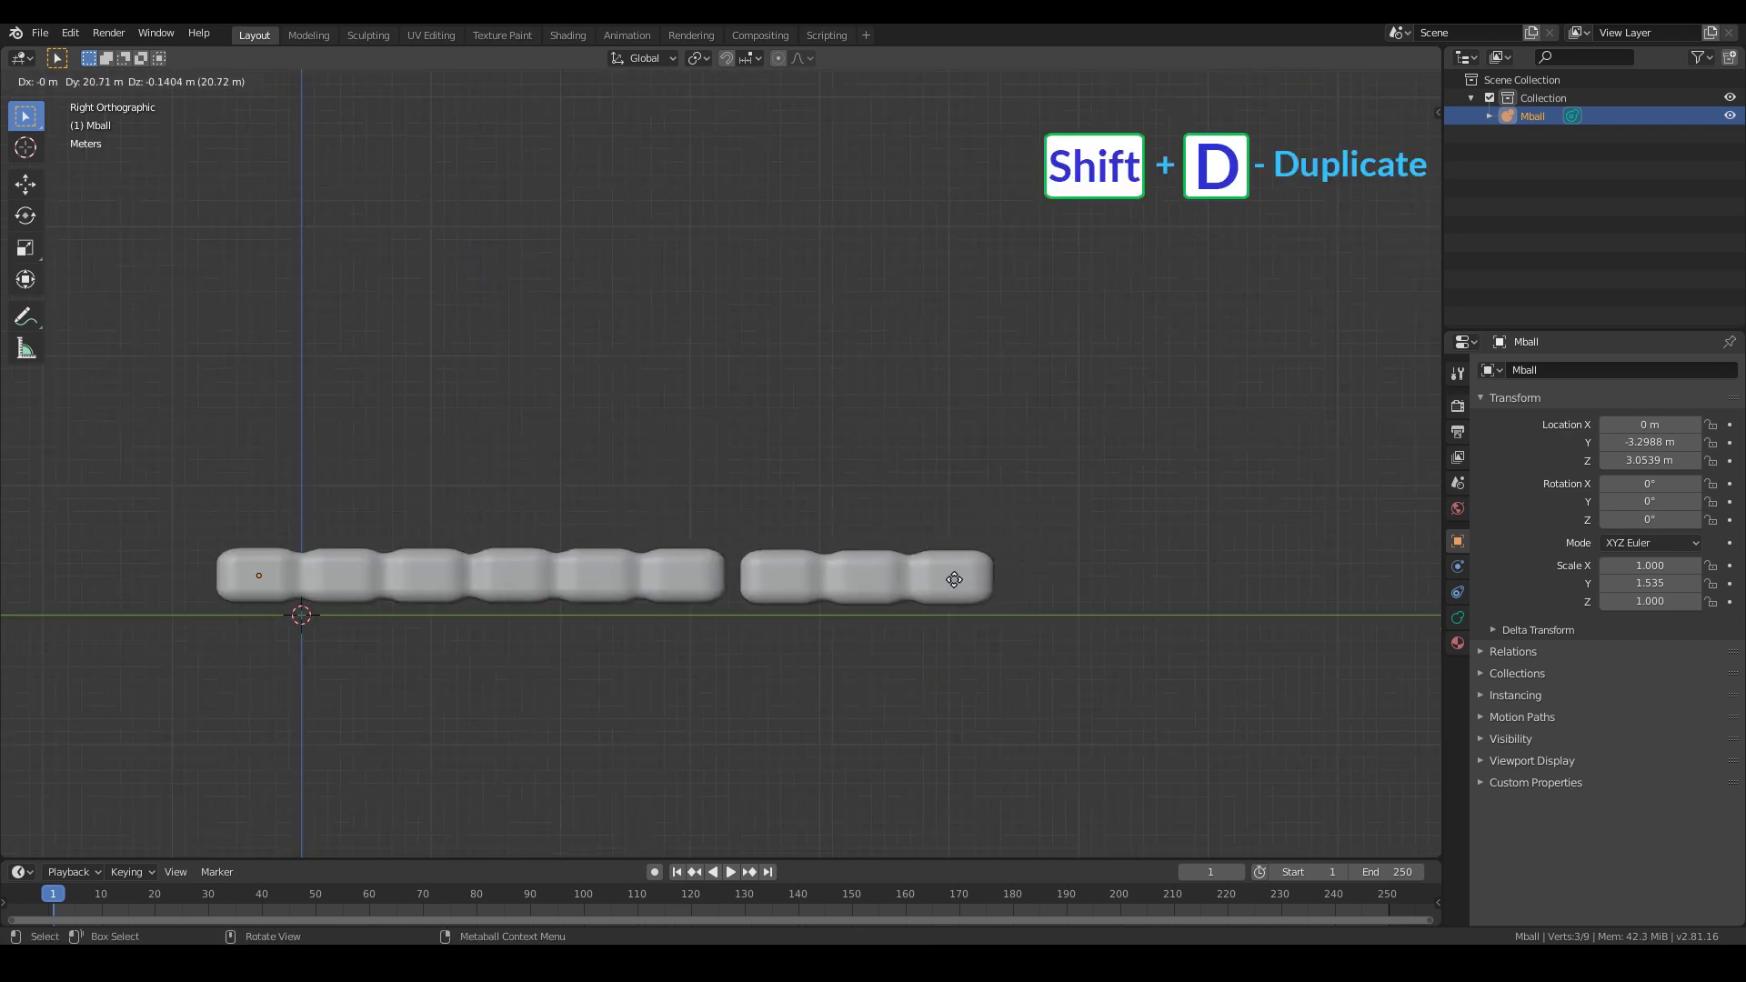
pyautogui.click(937, 587)
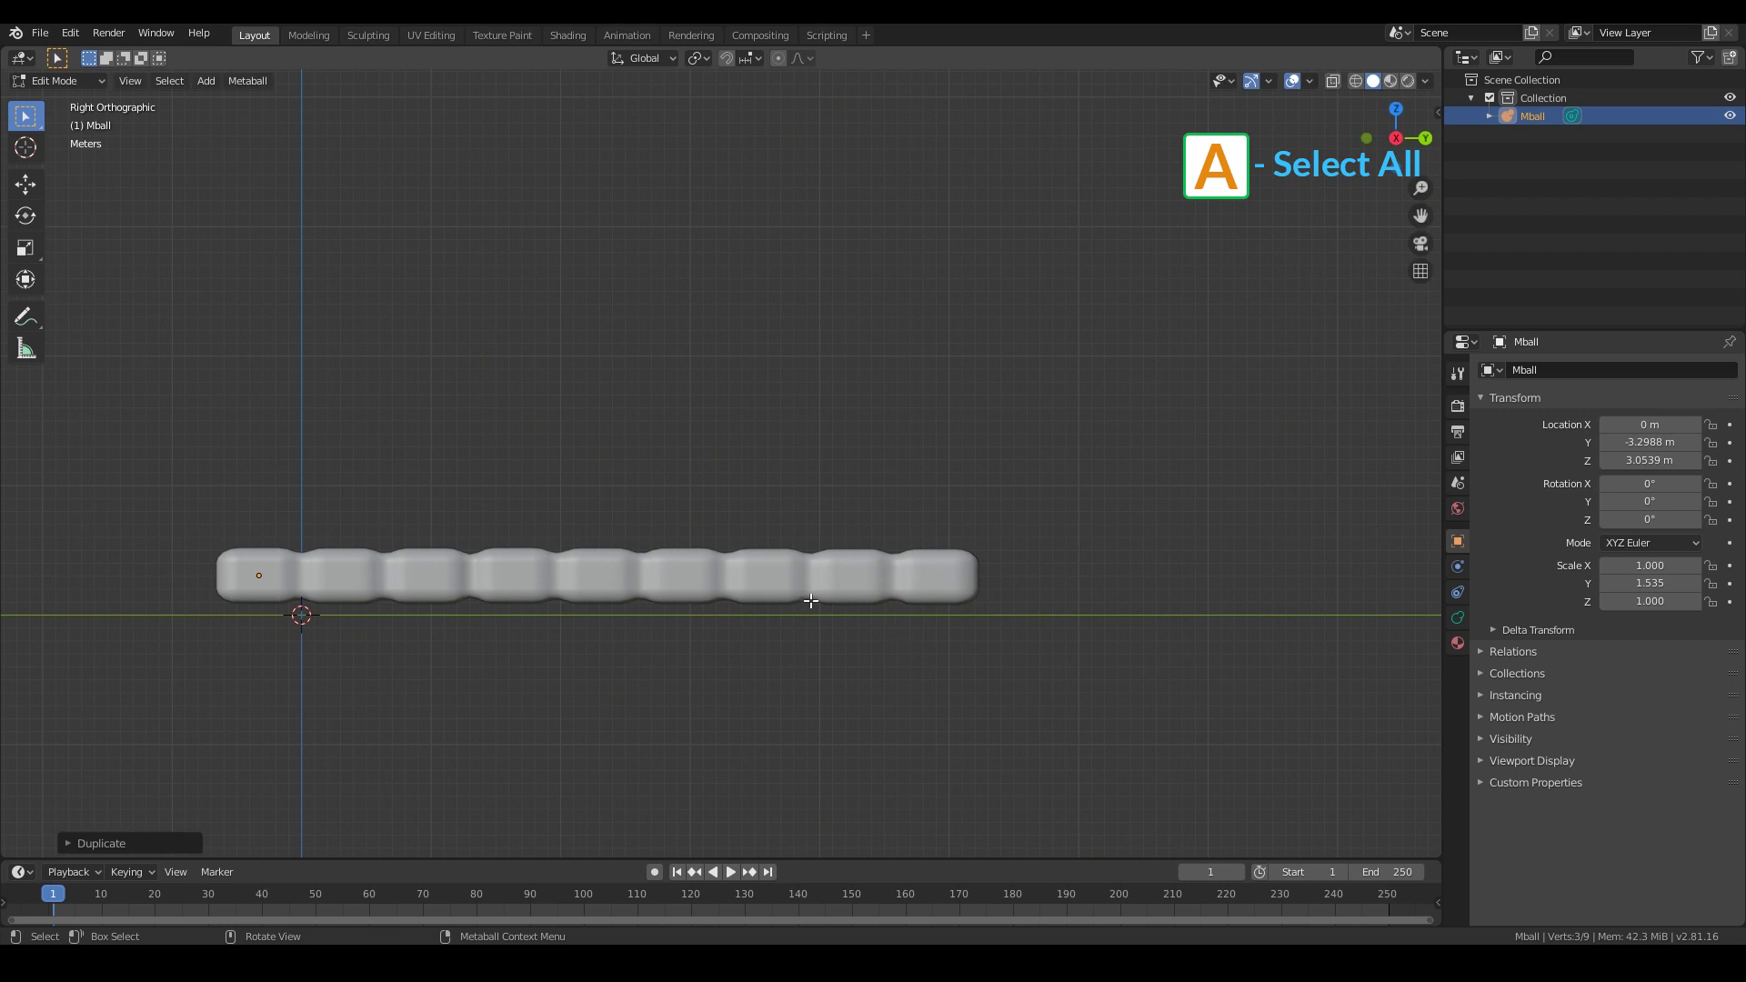
pyautogui.hotkey('shift', 'd')
pyautogui.click(841, 523)
# Step: Duplicate the upper course twice more to stack a third and fourth course with alternating half-brick offsets
pyautogui.hotkey('shift', 'd')
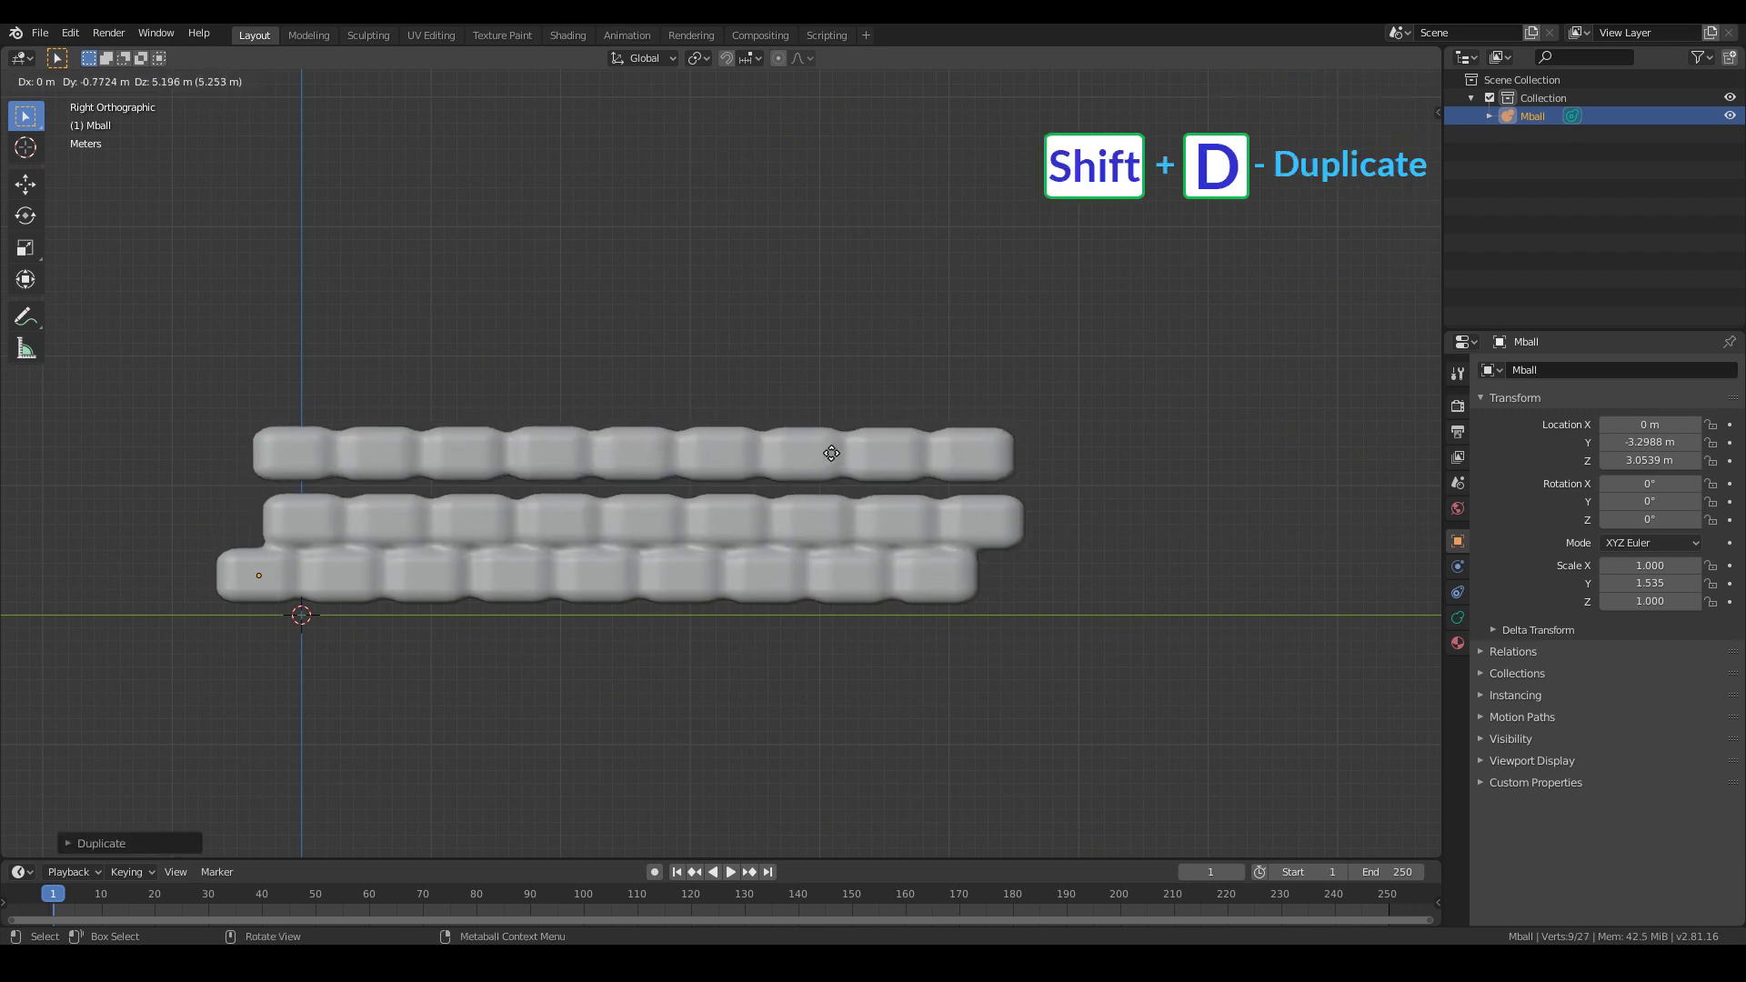
pyautogui.click(808, 466)
pyautogui.hotkey('shift', 'd')
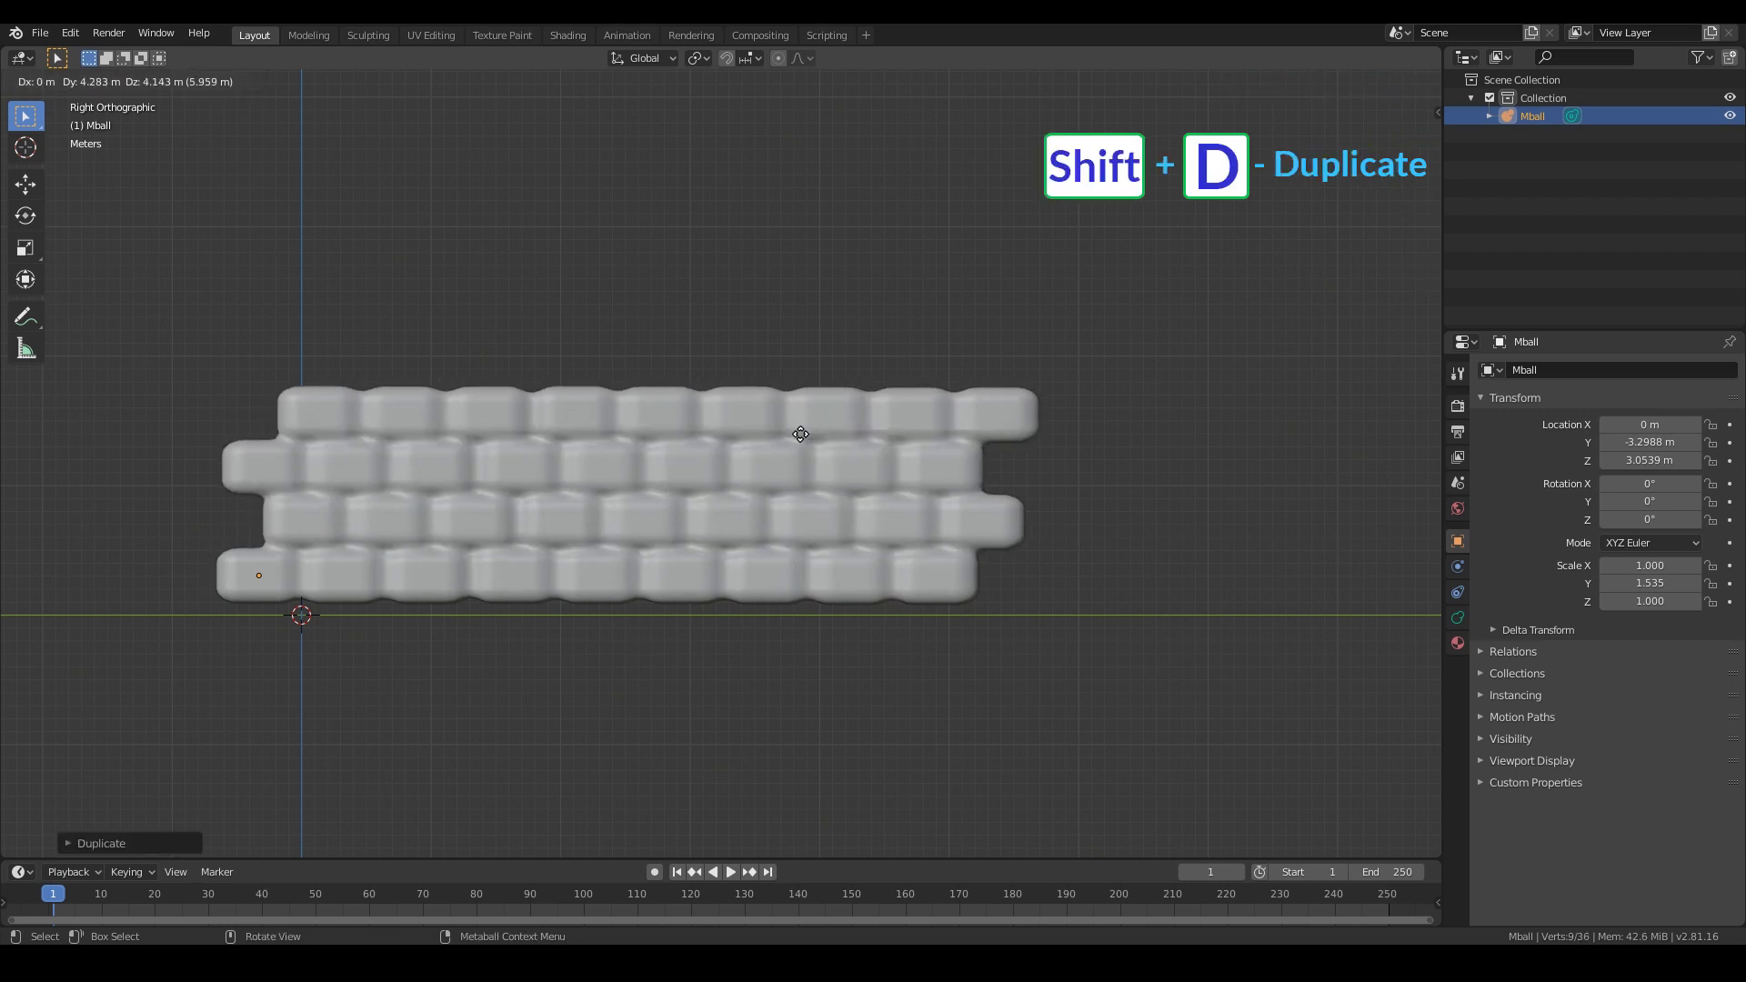
pyautogui.click(789, 434)
# Step: Duplicate all four courses upward so the wall has eight staggered courses
pyautogui.press('a')
pyautogui.hotkey('shift', 'd')
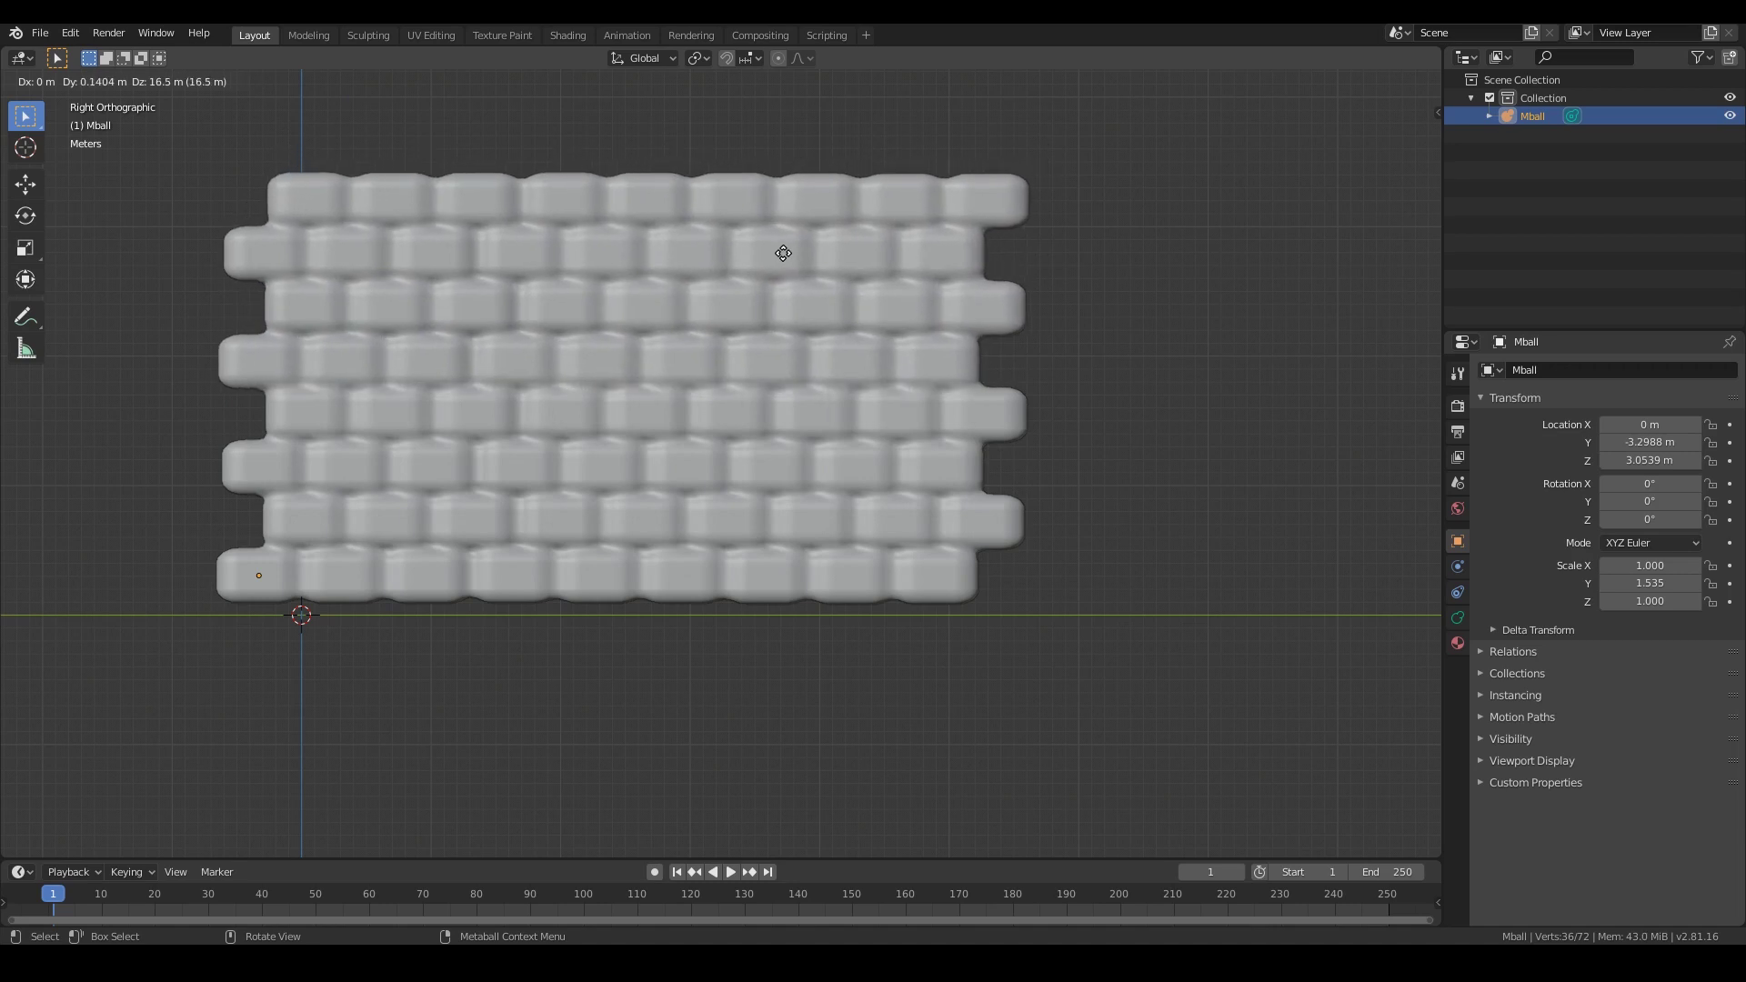
pyautogui.click(783, 254)
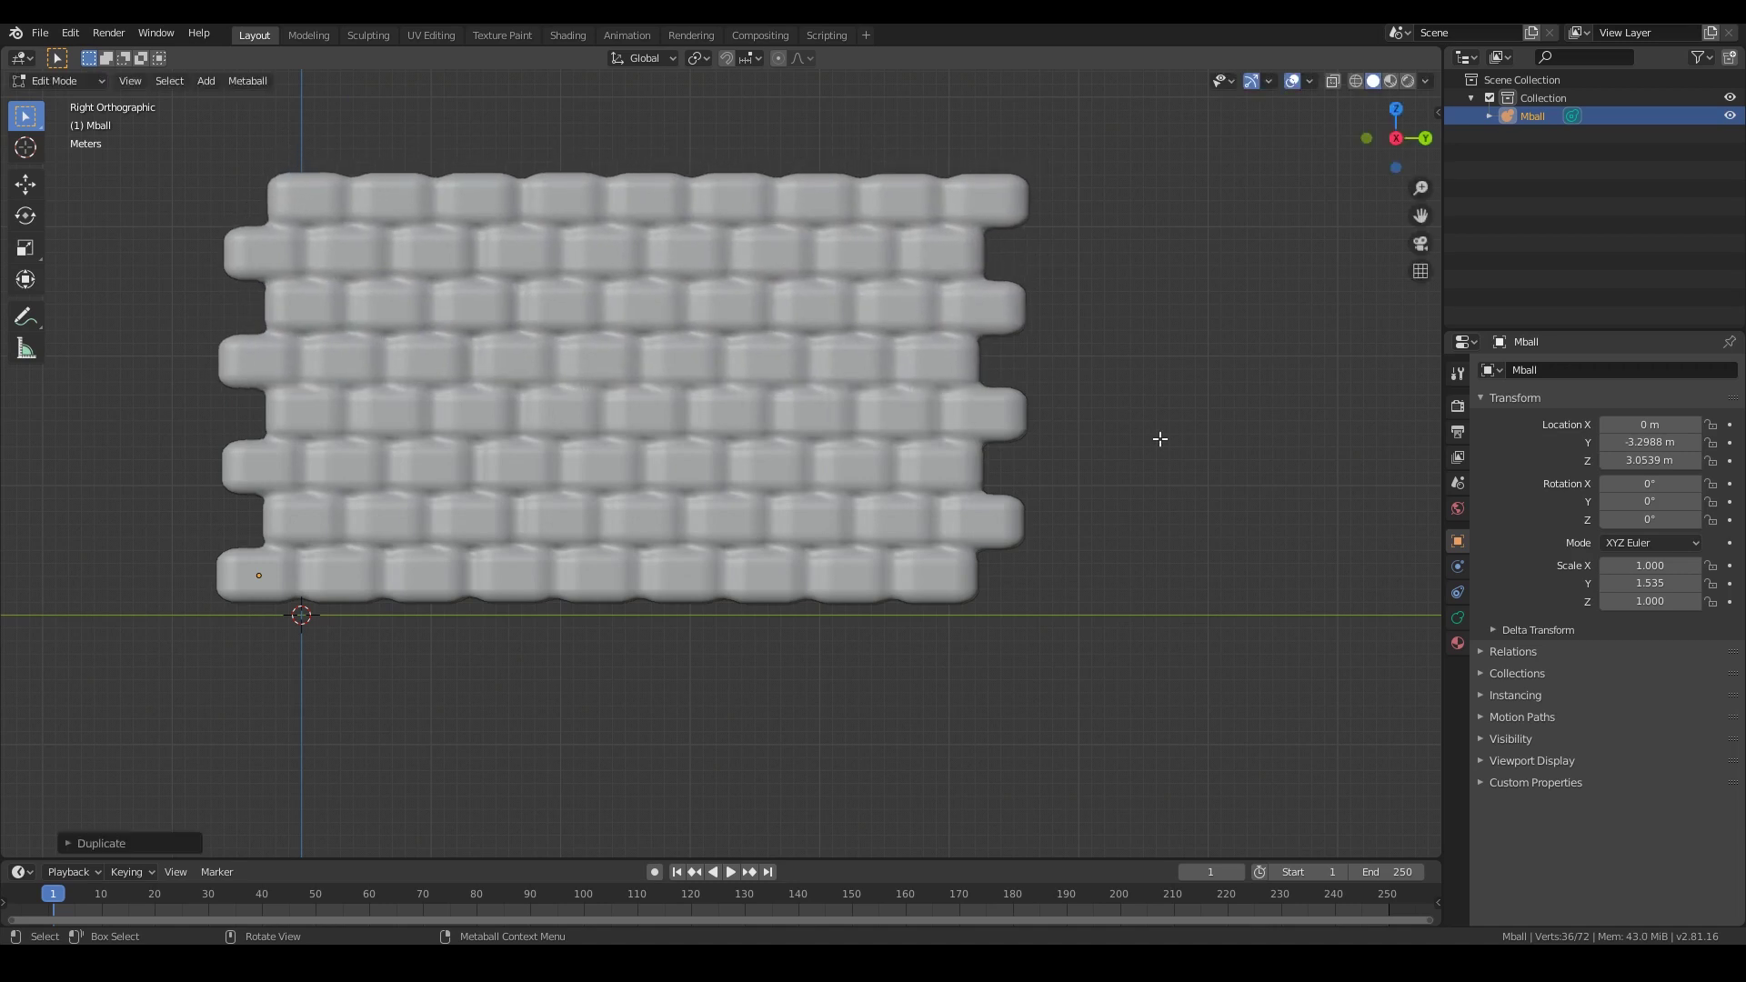
pyautogui.scroll(-1, 1073, 364)
pyautogui.keyDown('shift'); pyautogui.moveTo(992, 294); pyautogui.dragTo(920, 450, button='middle'); pyautogui.keyUp('shift')
pyautogui.hotkey('shift', 'z')
pyautogui.click(943, 434)
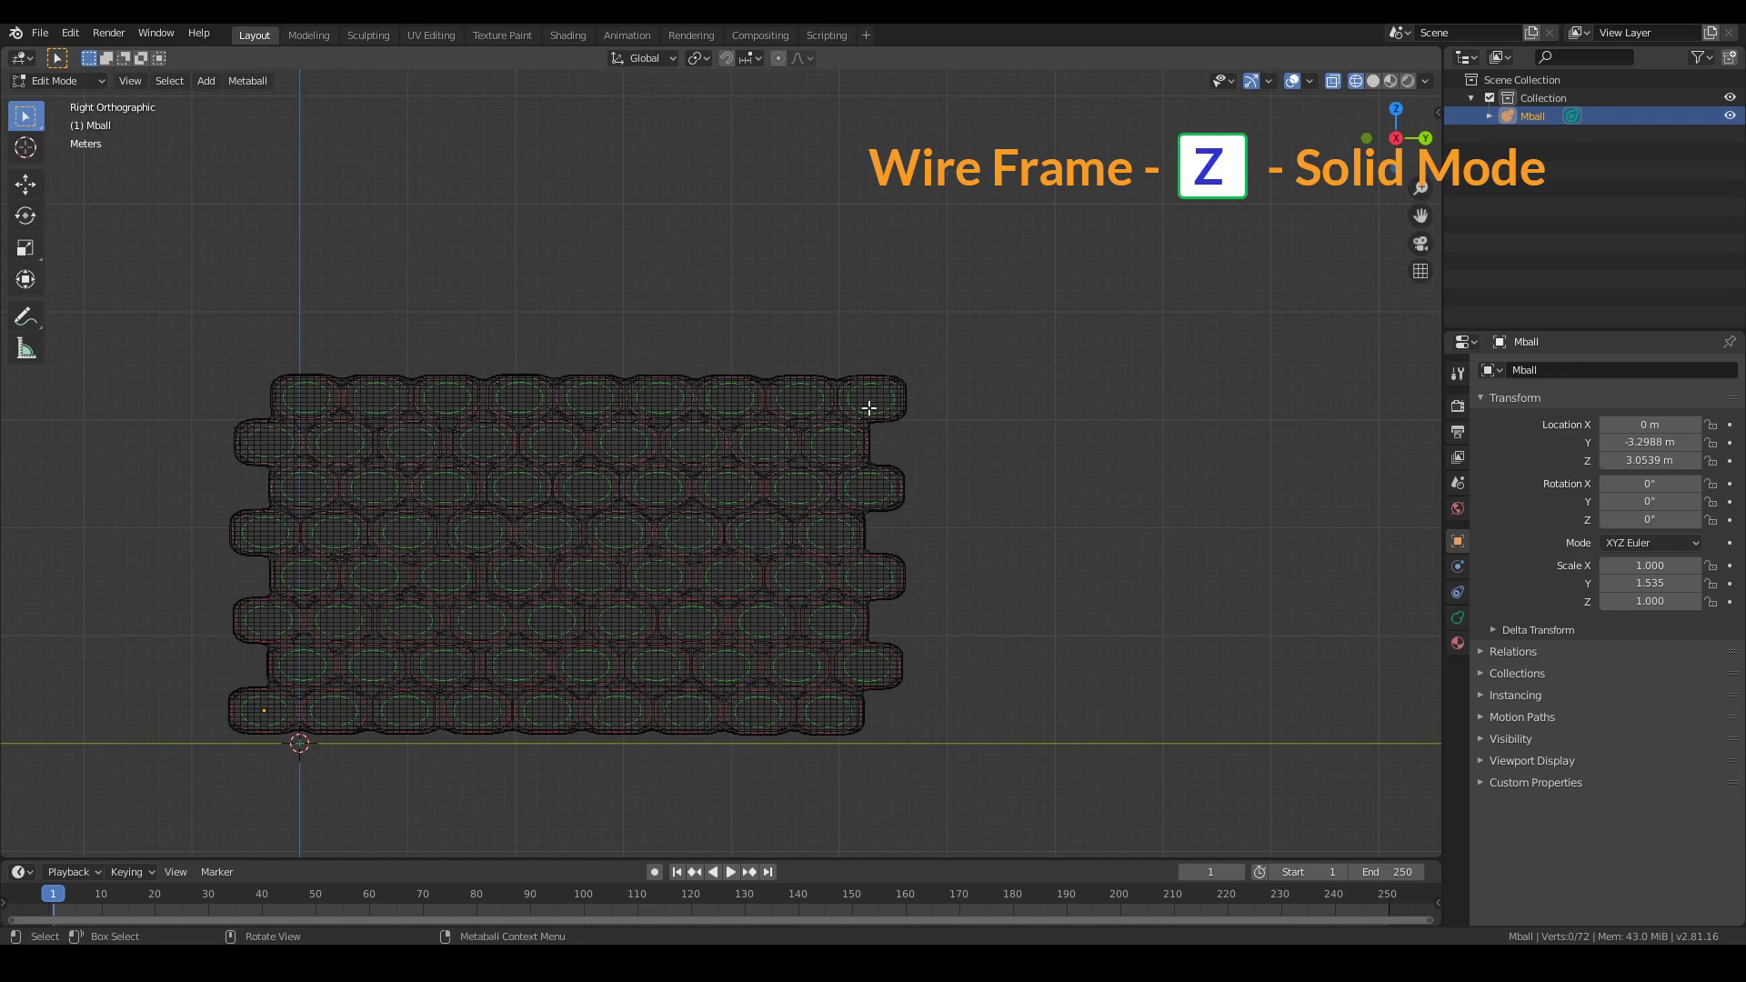
pyautogui.press('Tab')
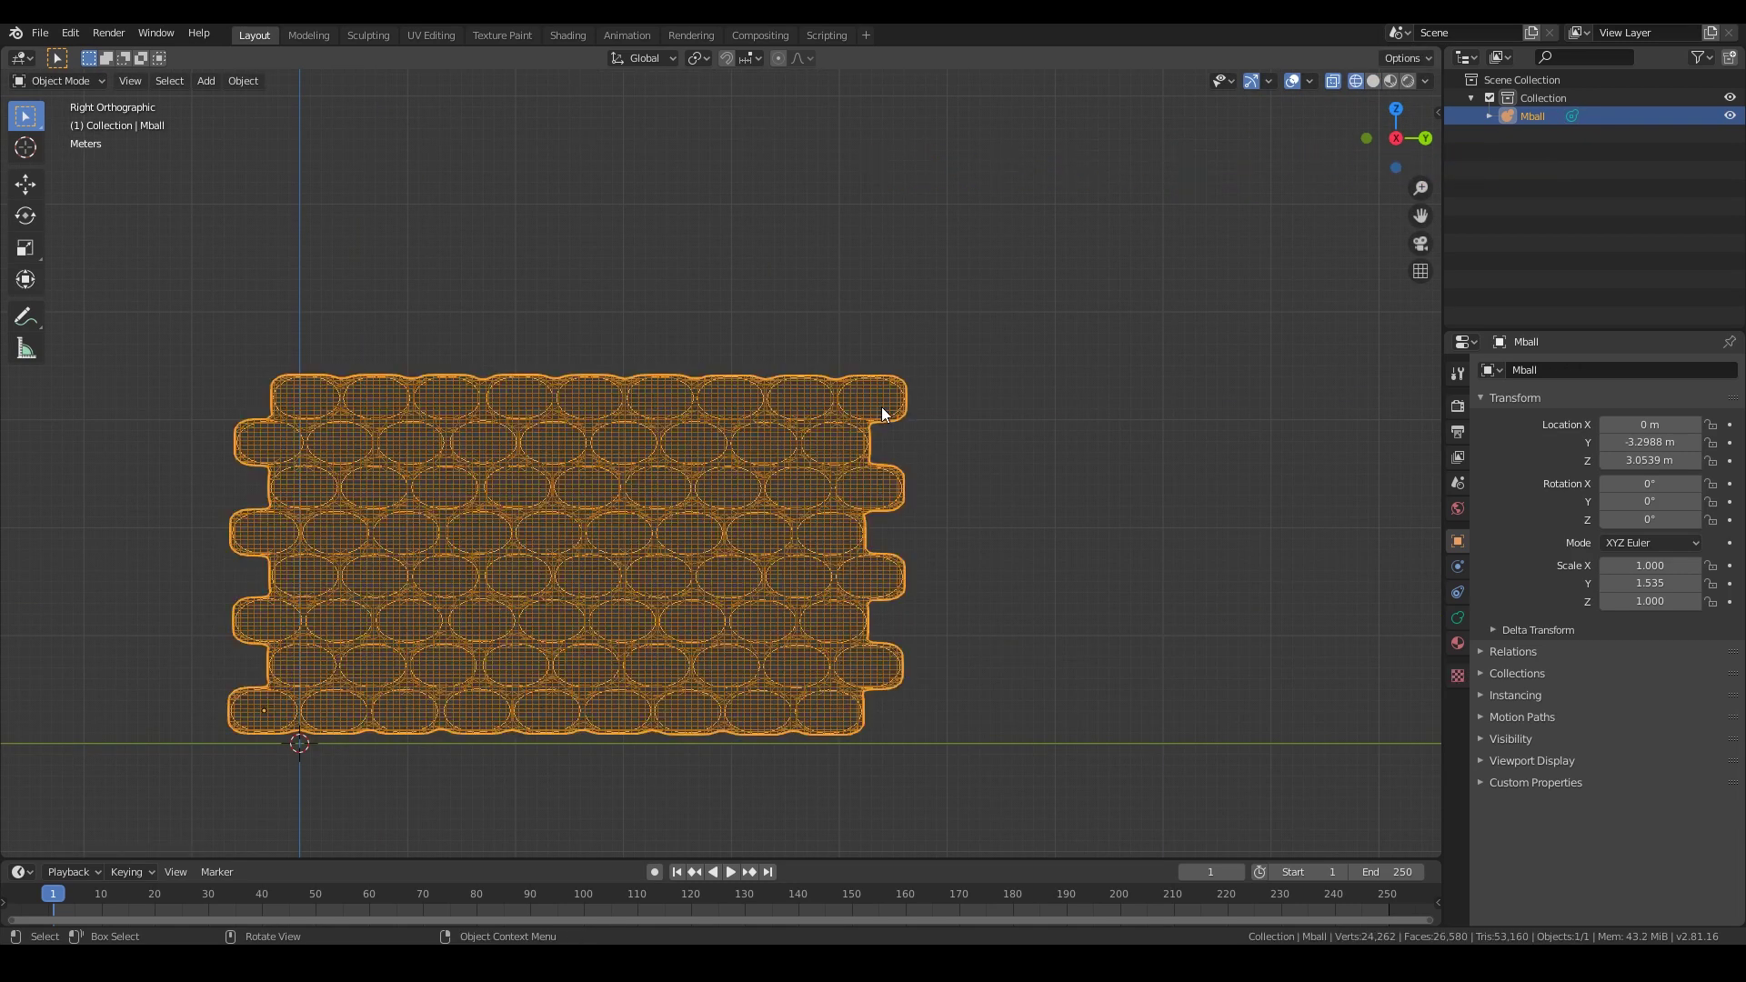
pyautogui.hotkey('shift', 'z')
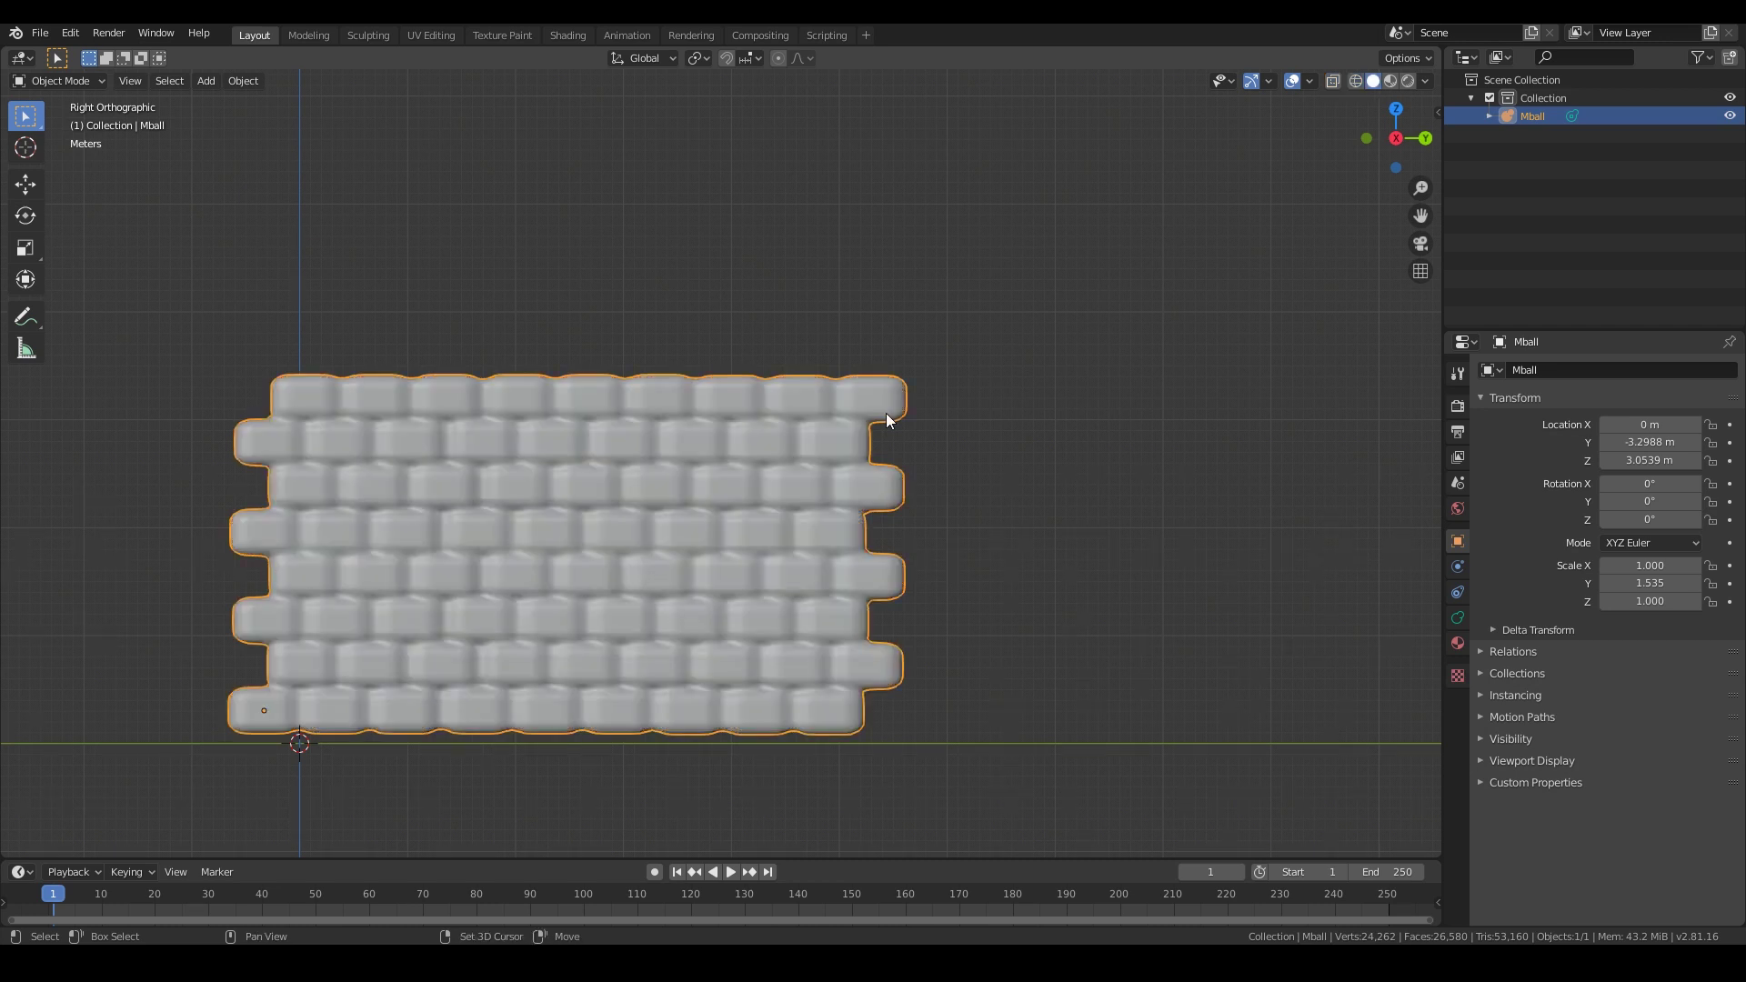
pyautogui.press('Tab')
# Step: Duplicate the top course's end brick into the four gaps along the wall's positive Y end to make that edge even
pyautogui.click(886, 414)
pyautogui.hotkey('shift', 'd')
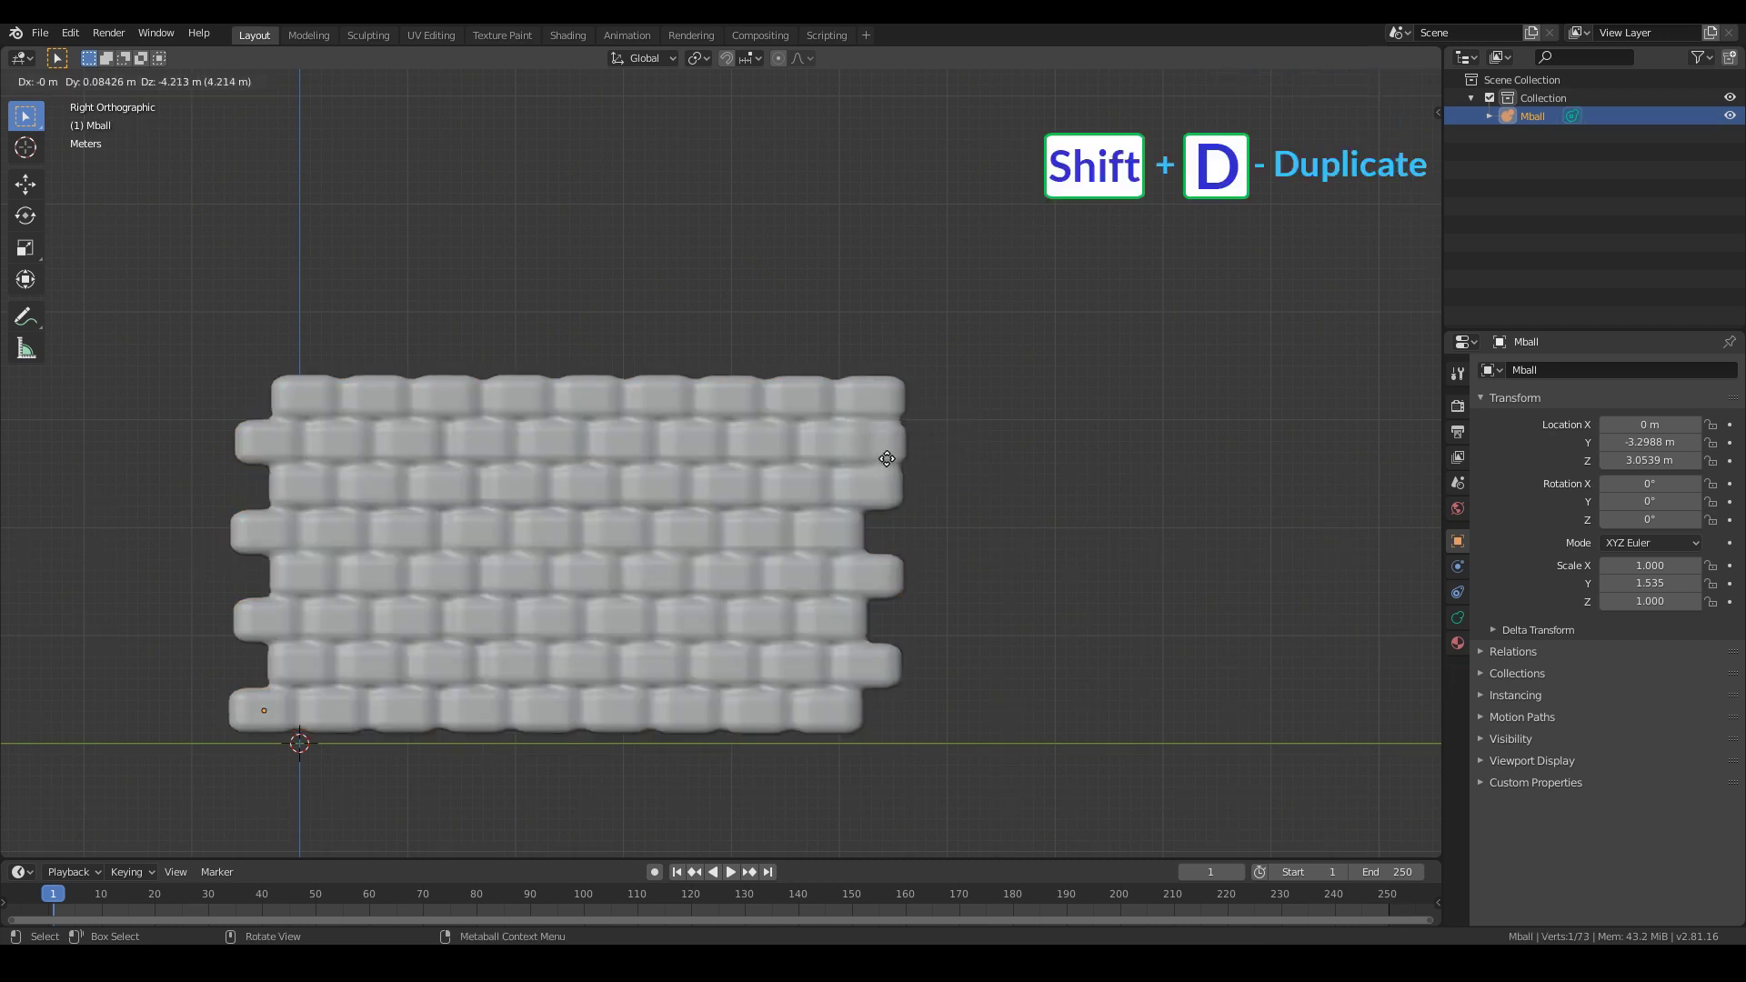
pyautogui.click(883, 545)
pyautogui.hotkey('shift', 'd')
pyautogui.click(879, 634)
pyautogui.hotkey('shift', 'd')
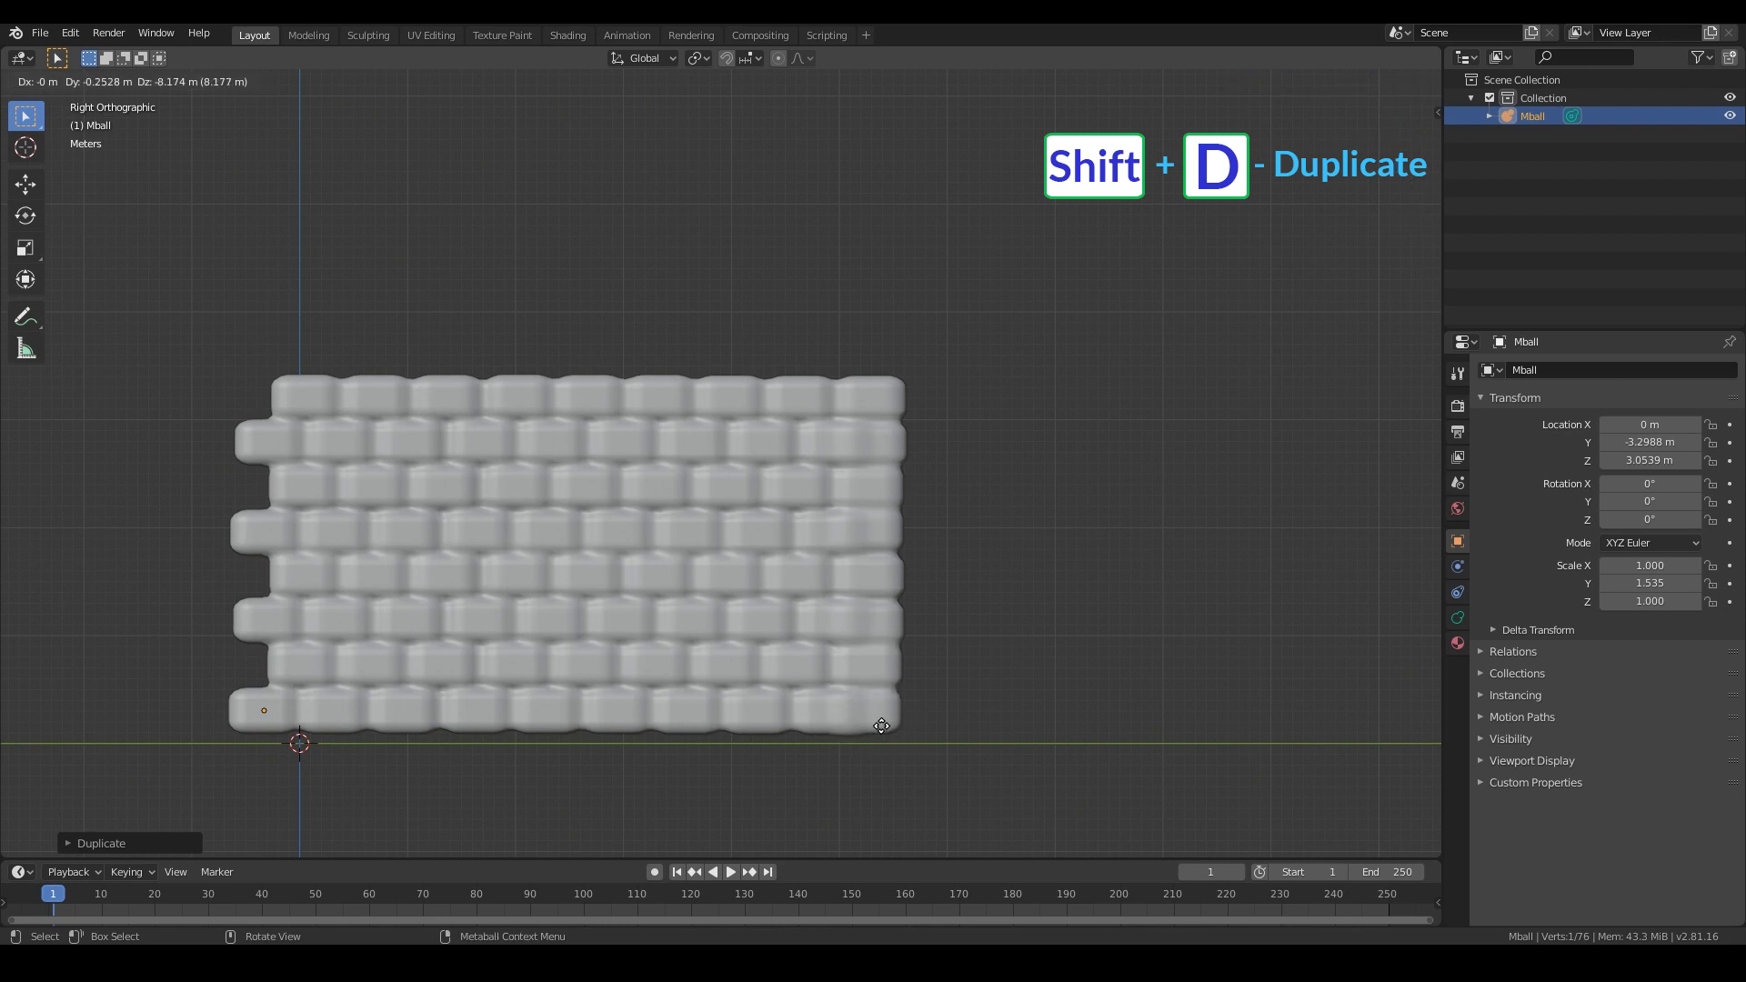
pyautogui.click(881, 722)
pyautogui.scroll(2, 1124, 678)
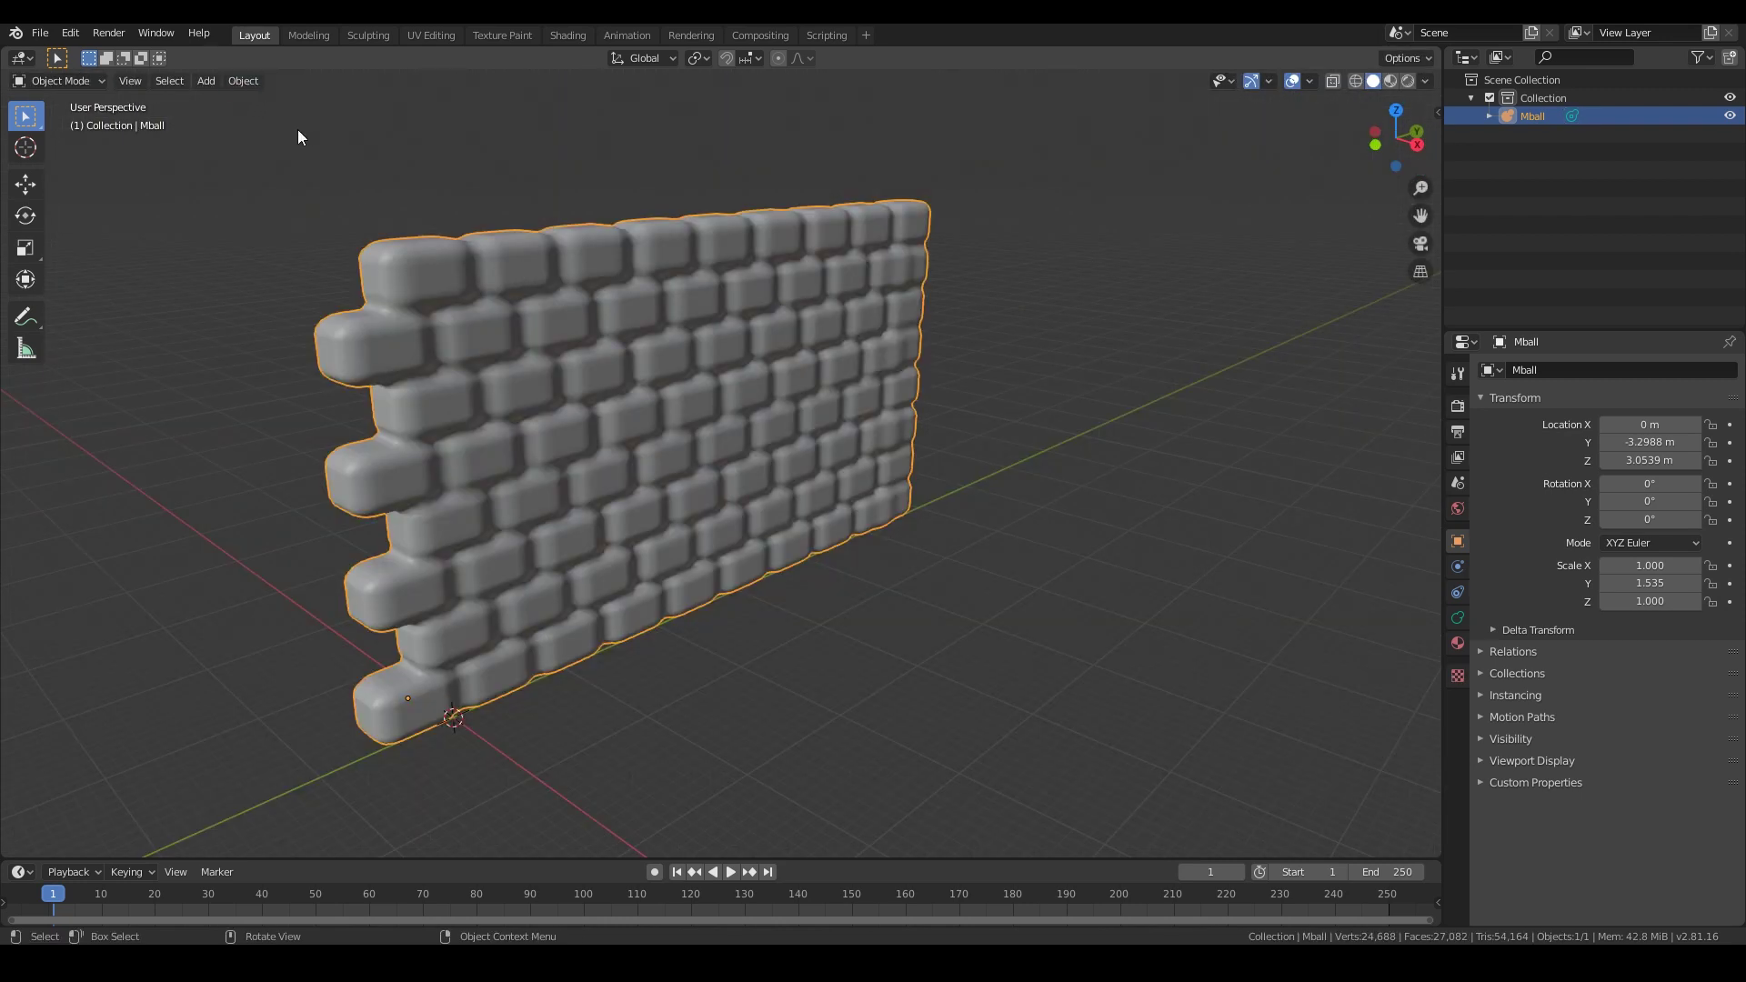
# Step: Convert the metaball wall to a mesh object
pyautogui.click(242, 80)
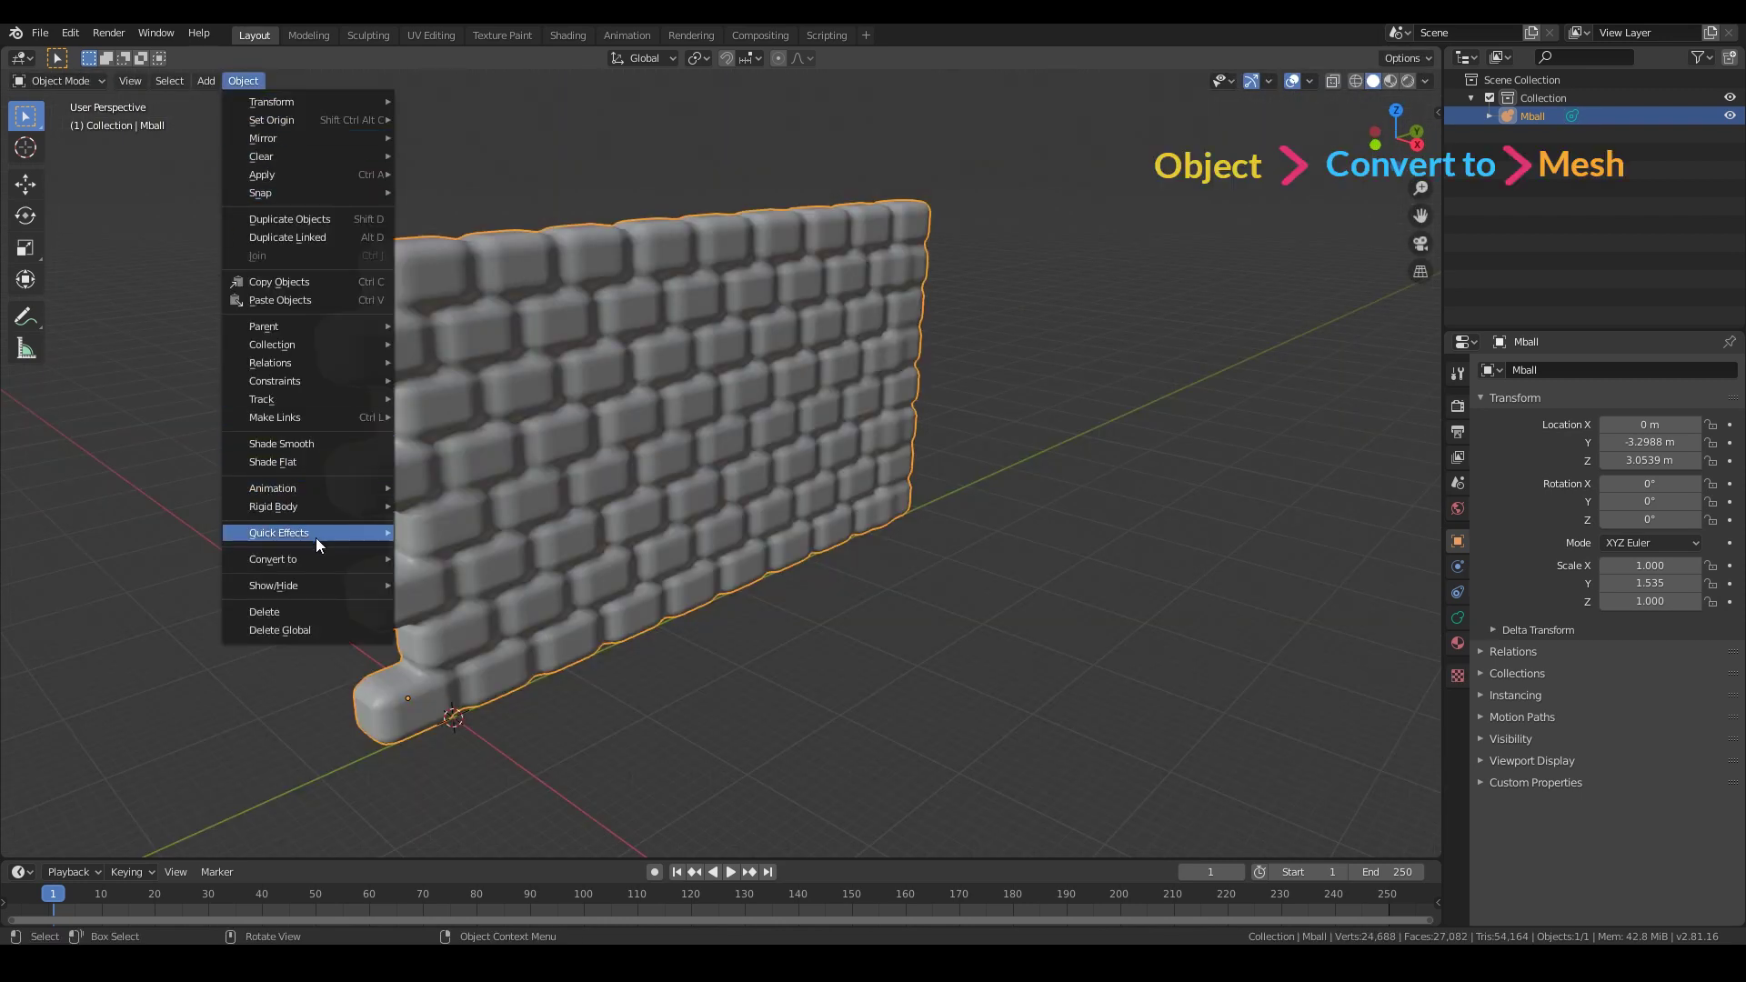
pyautogui.moveTo(337, 569)
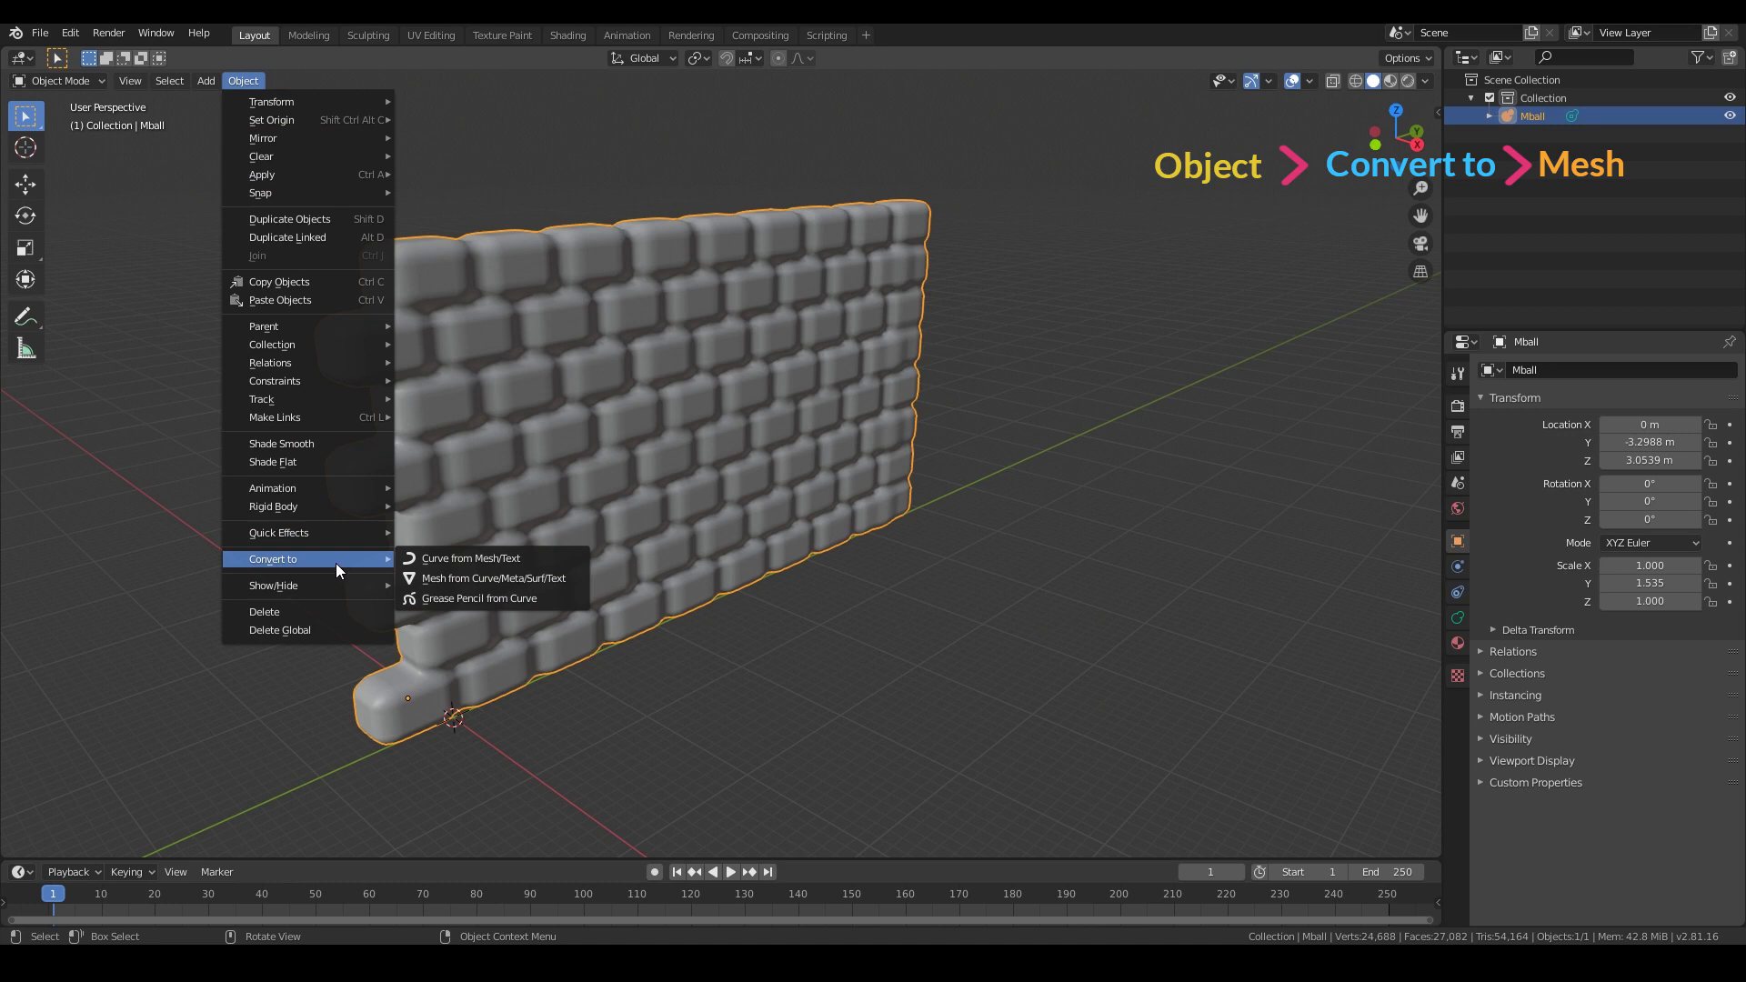
pyautogui.click(483, 579)
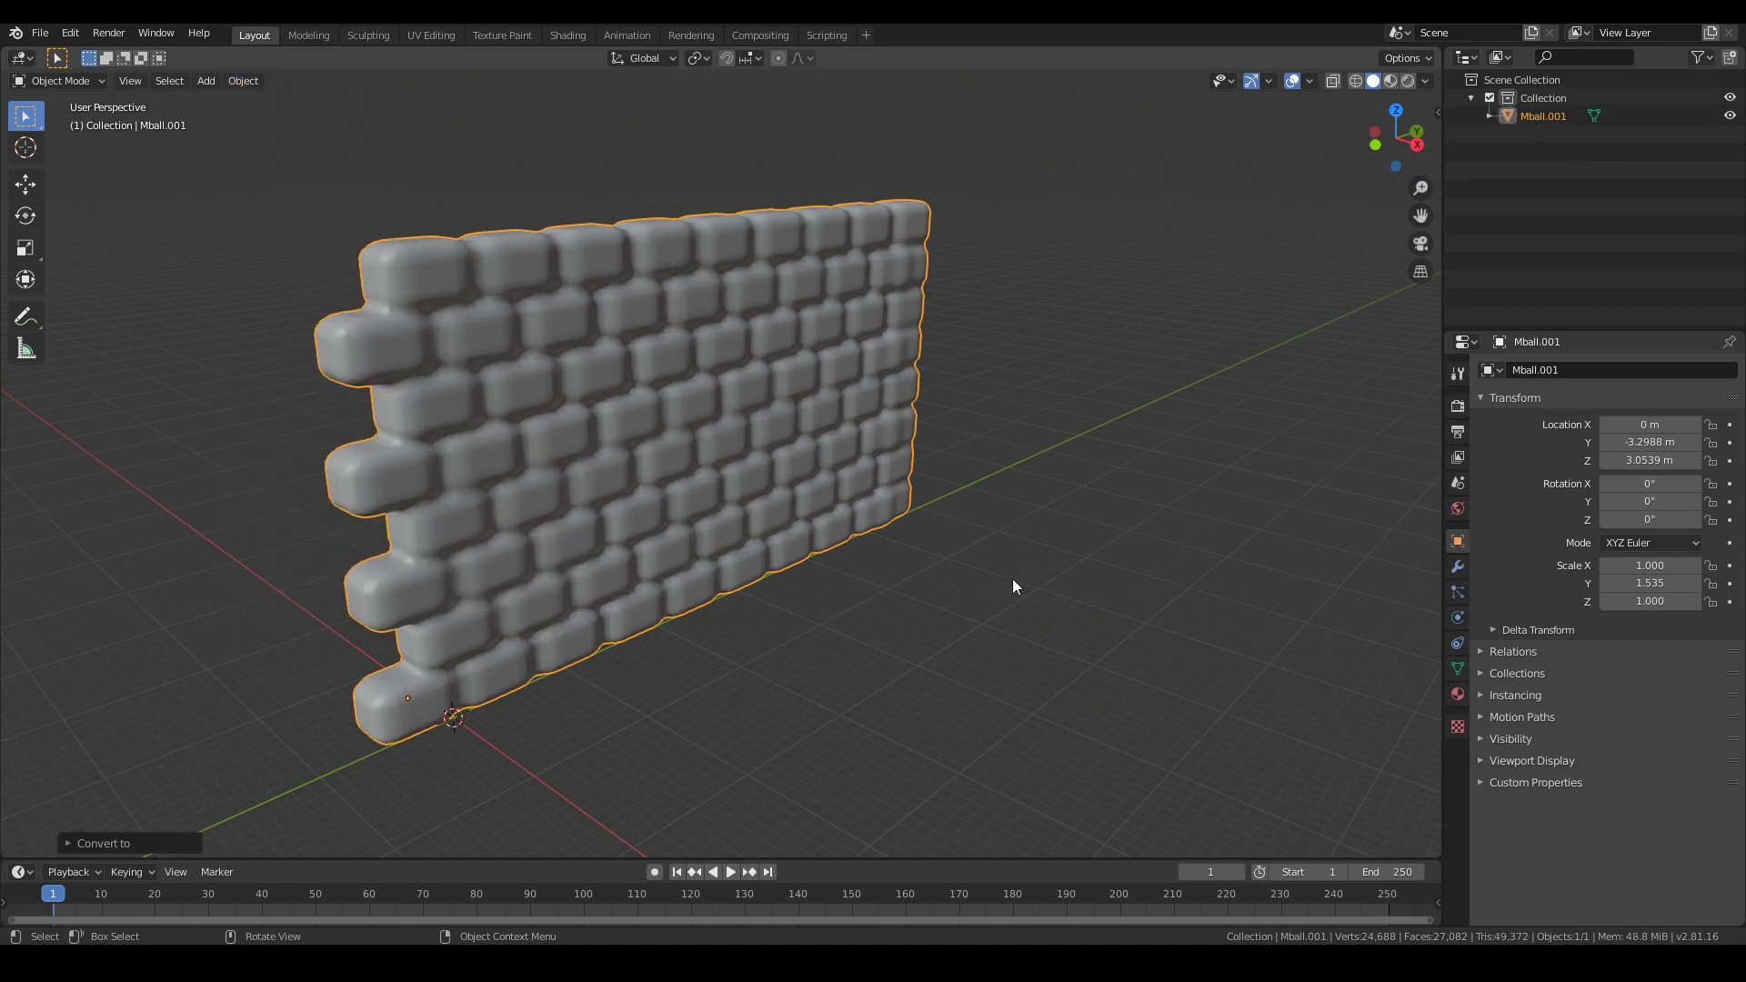
# Step: Enable the wireframe overlay for the wall mesh in its viewport display settings and deselect the wall
pyautogui.click(1532, 760)
pyautogui.click(1577, 808)
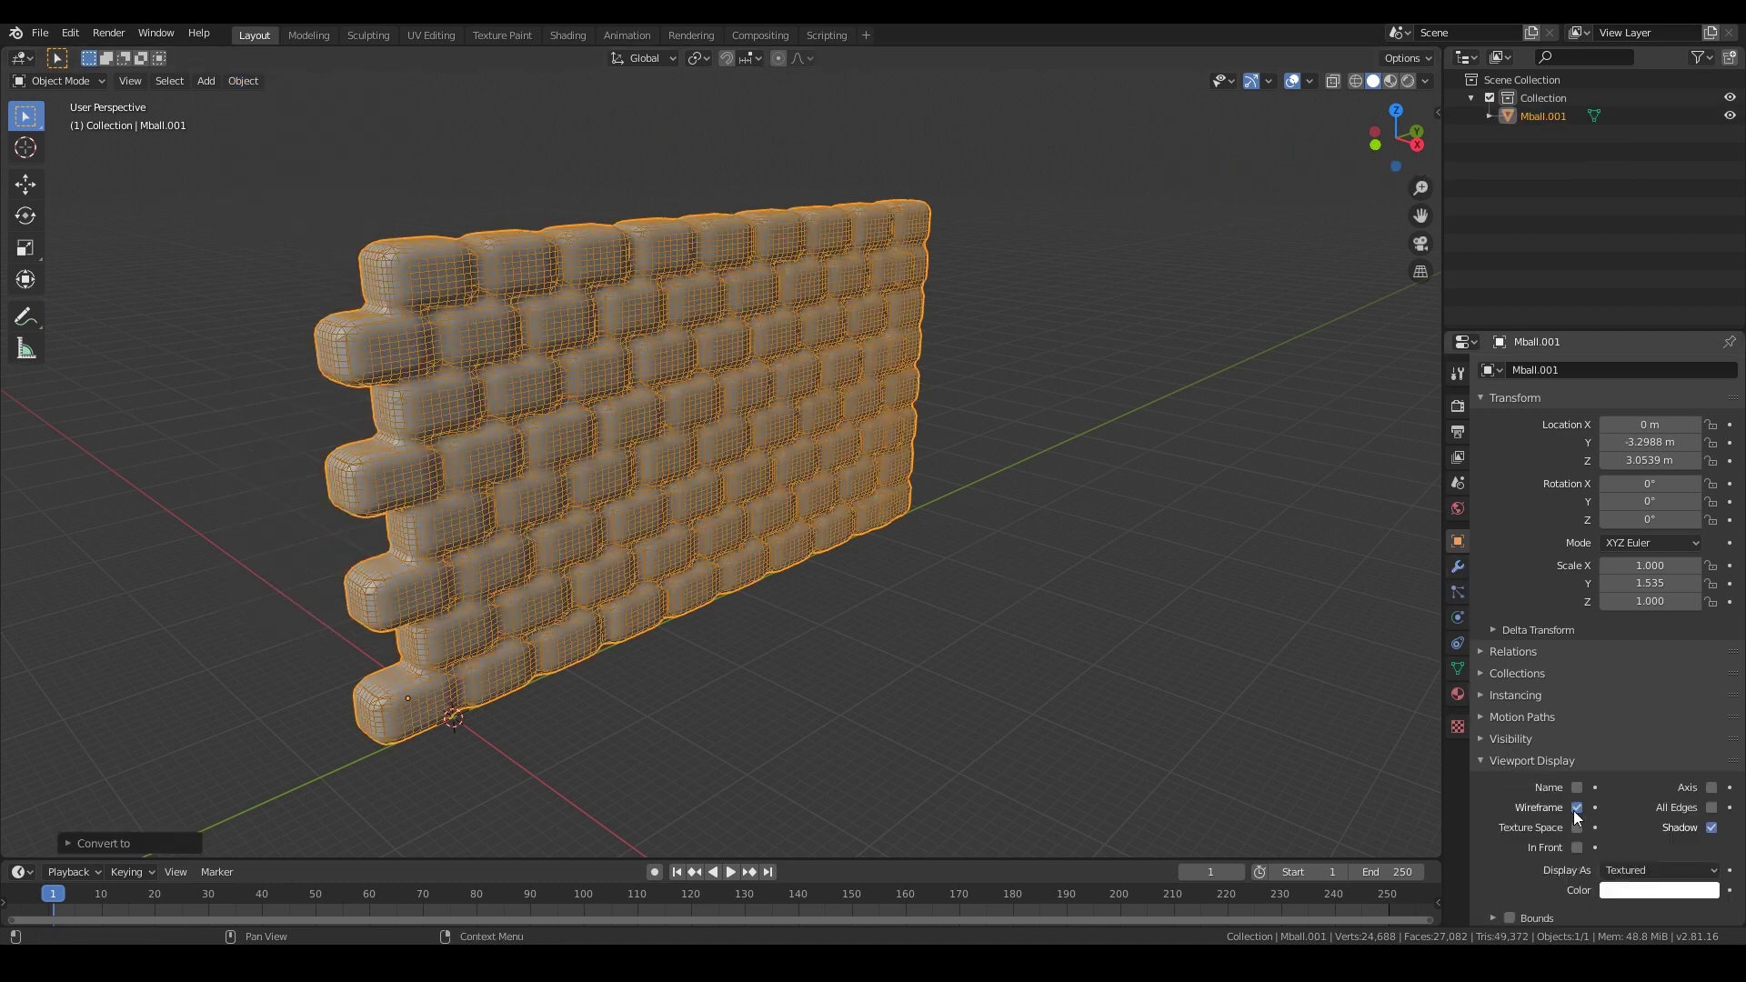
pyautogui.click(838, 569)
pyautogui.moveTo(838, 569)
pyautogui.mouseDown(button='middle')
pyautogui.moveTo(792, 573)
pyautogui.moveTo(815, 582)
pyautogui.mouseUp(button='middle')
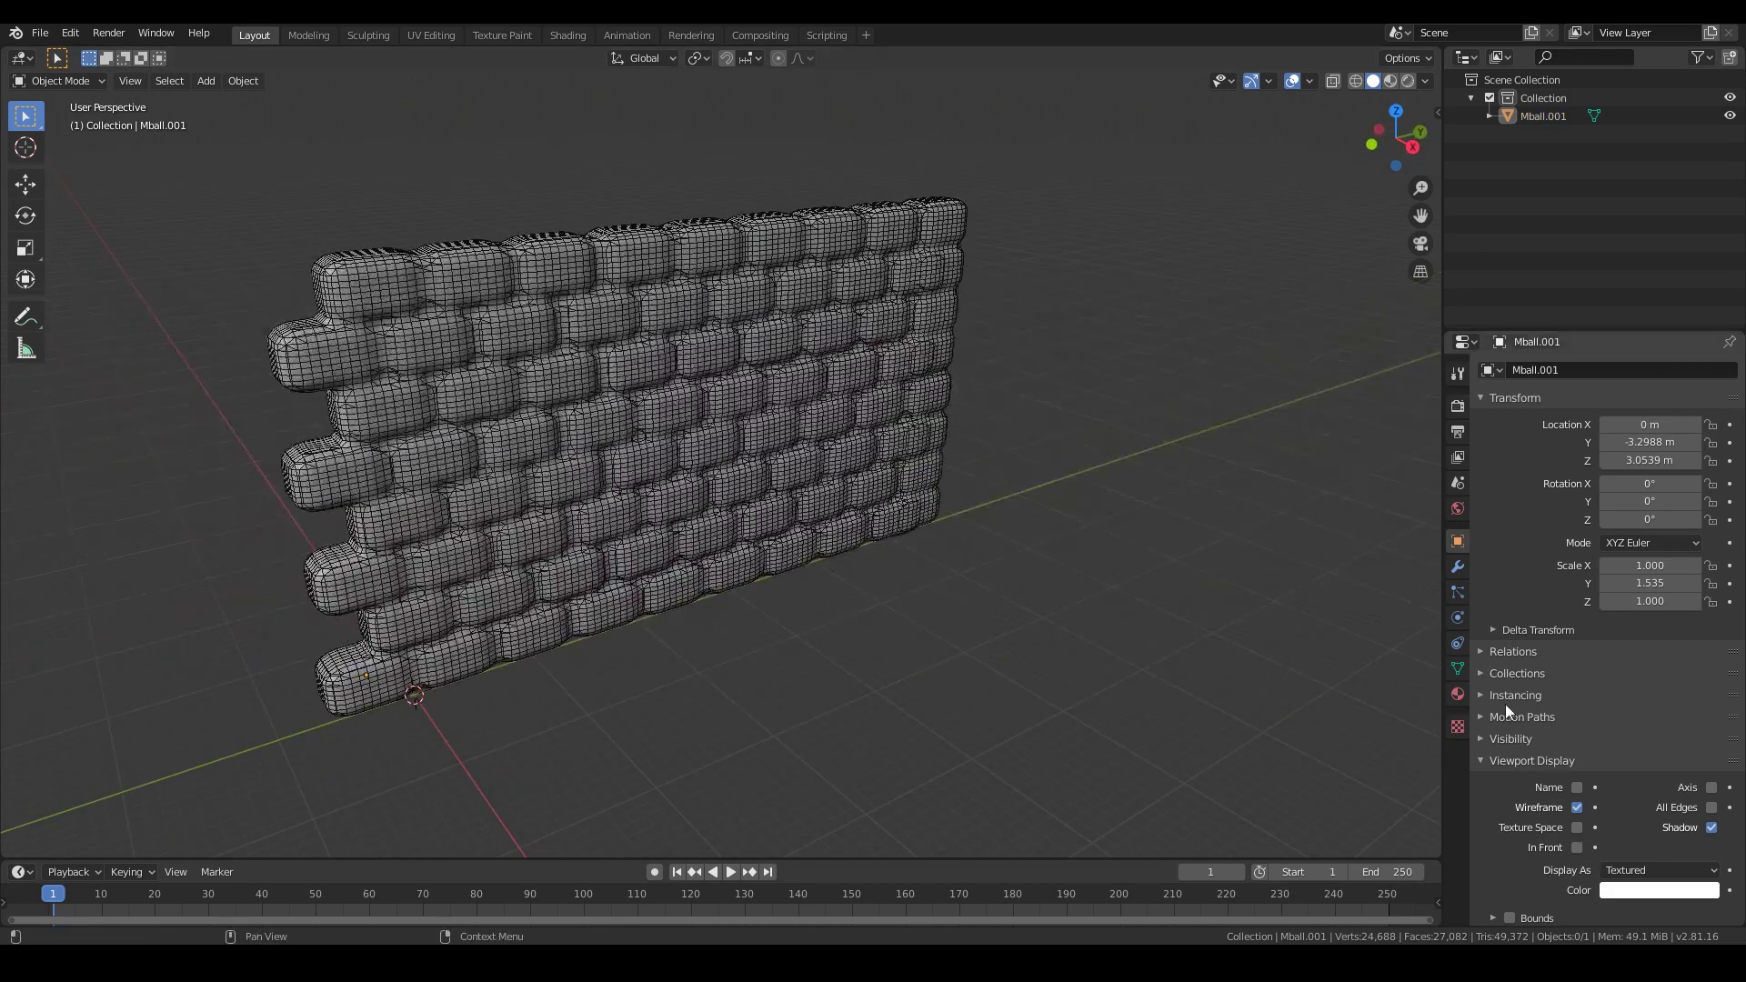
# Step: Add a Decimate modifier to the wall and lower its collapse ratio to about 0.0576
pyautogui.click(1457, 566)
pyautogui.click(1555, 370)
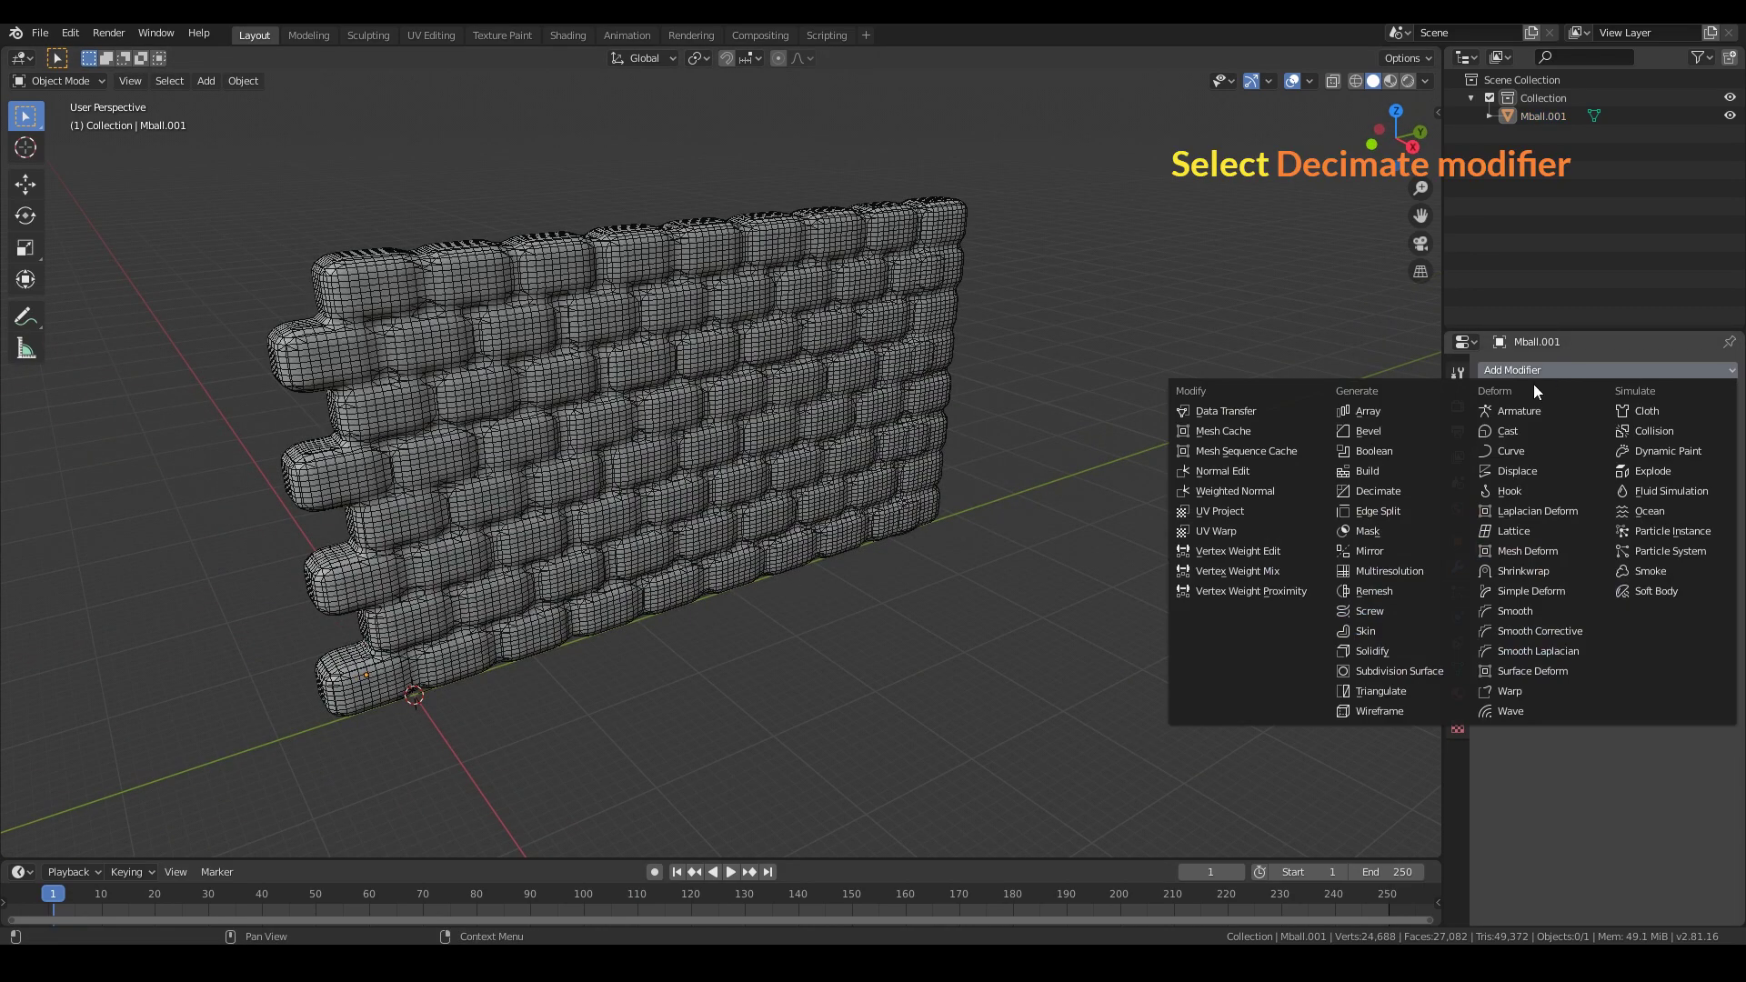
pyautogui.click(1399, 494)
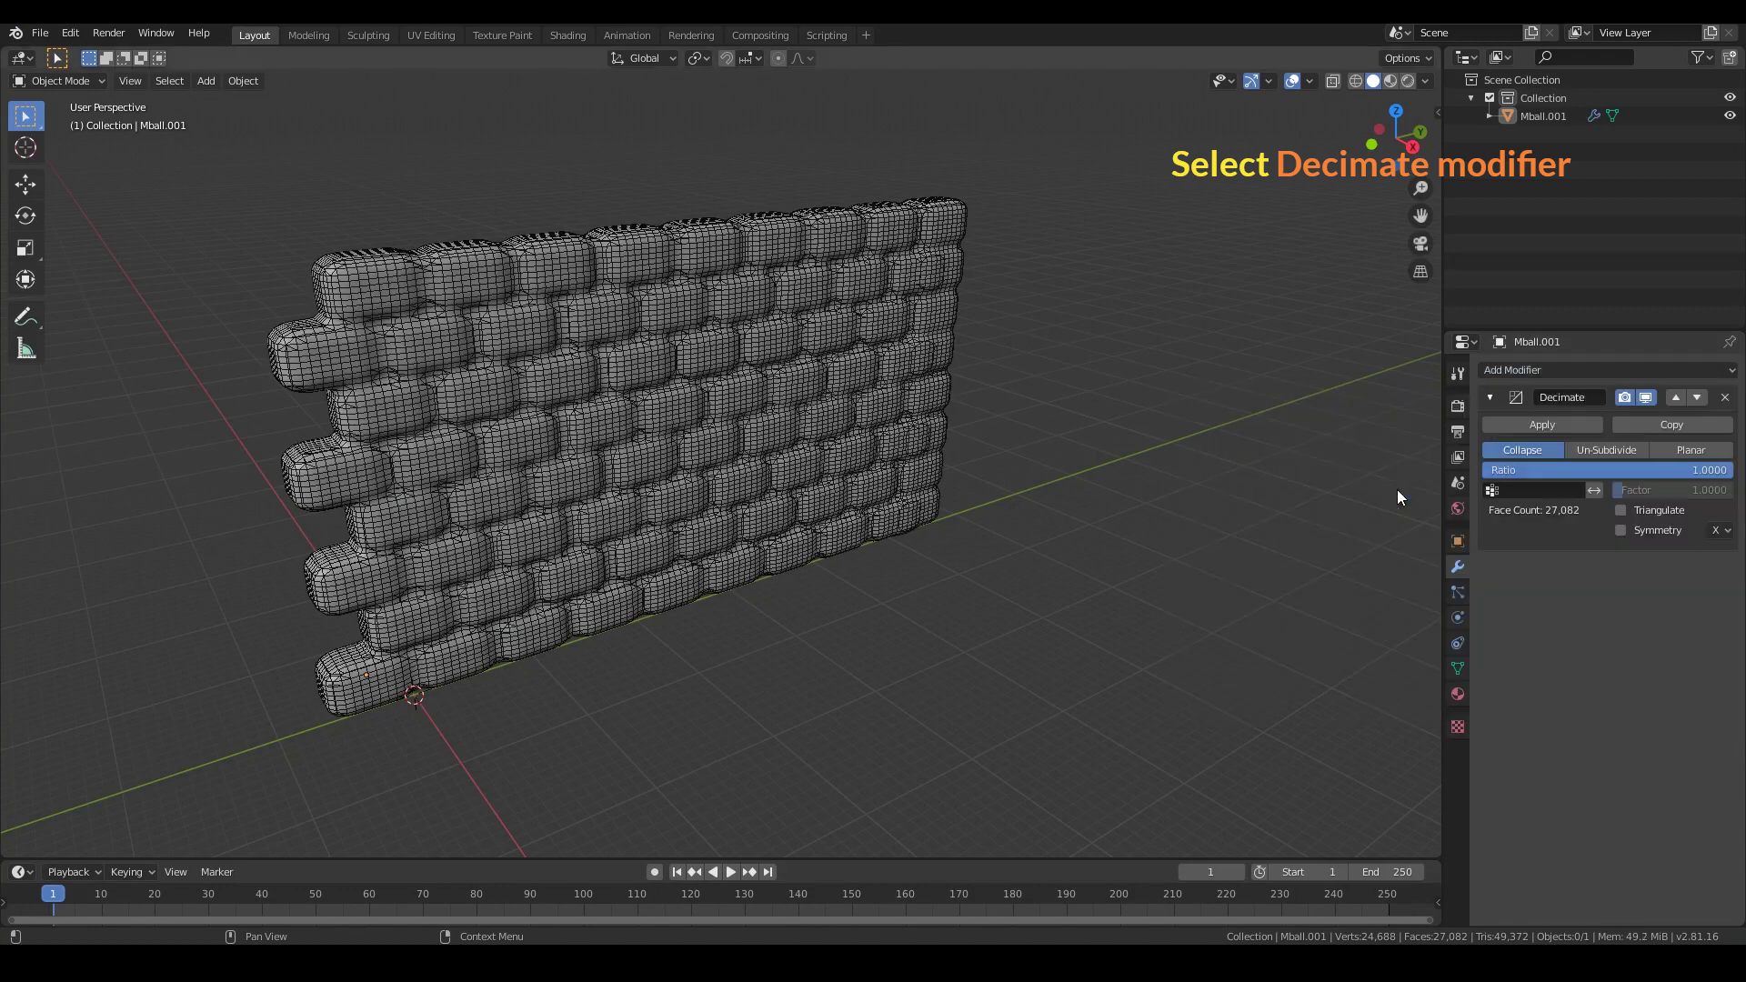
pyautogui.moveTo(1722, 471); pyautogui.dragTo(1497, 471)
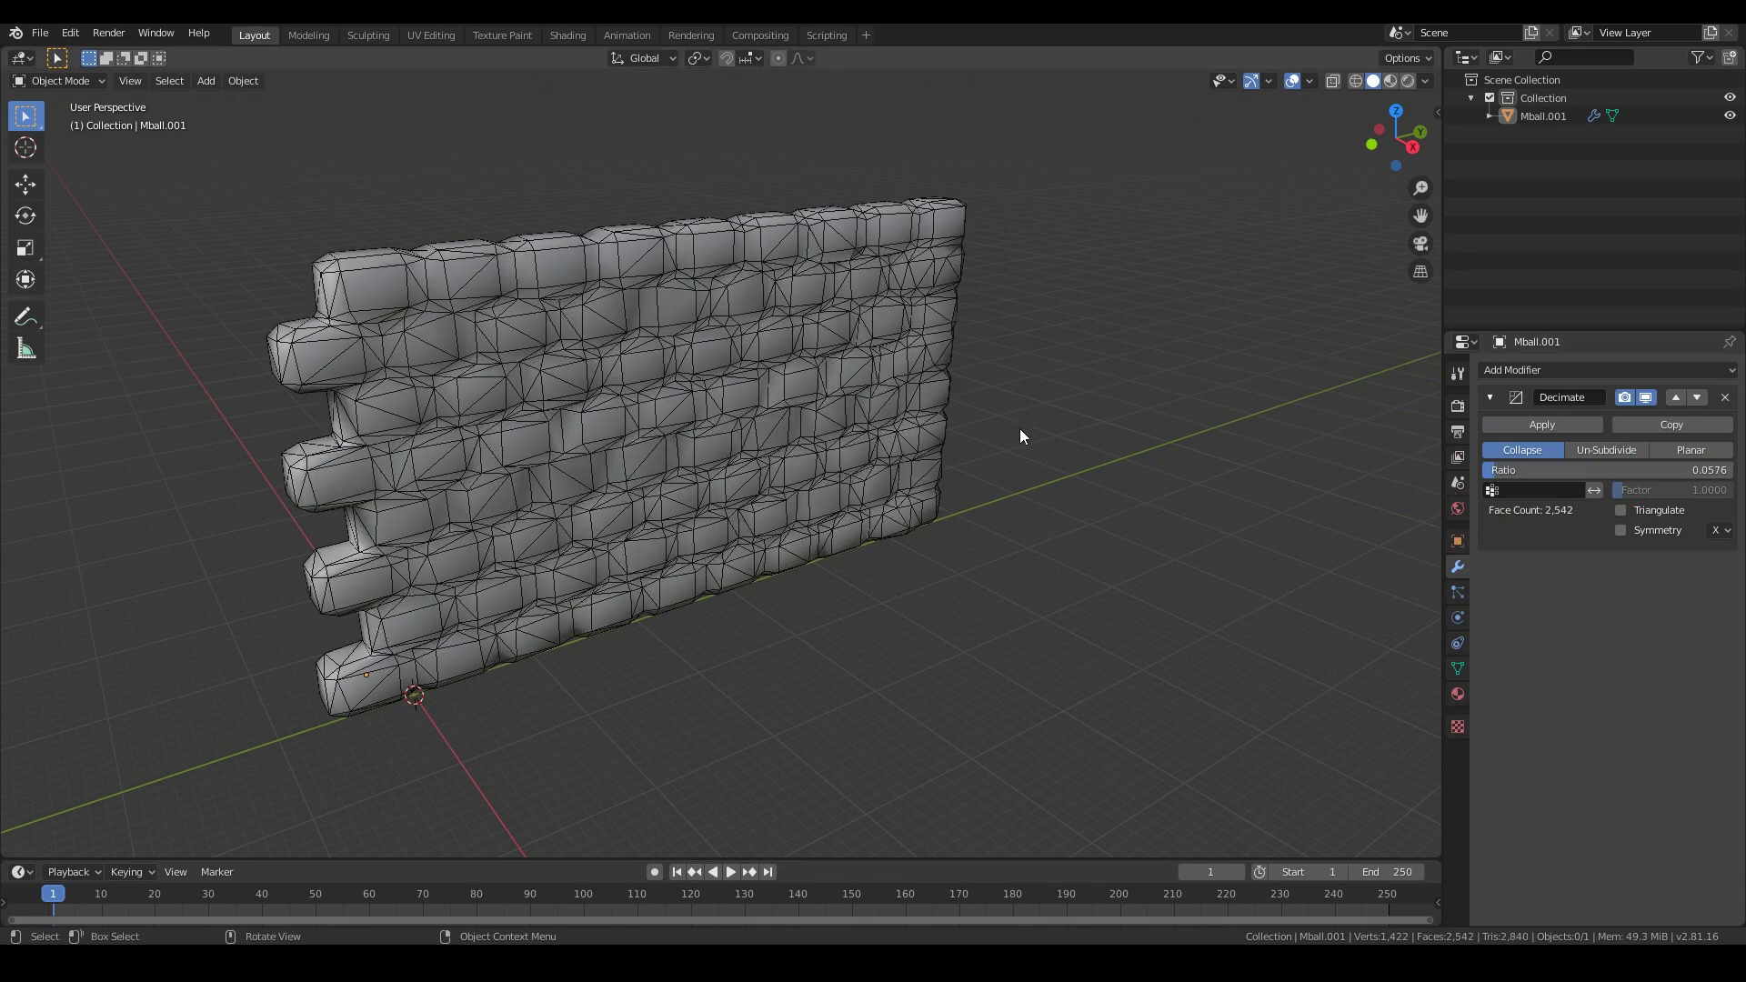
# Step: Turn off the wall's wireframe overlay and shade the wall flat
pyautogui.click(1458, 543)
pyautogui.click(1578, 809)
pyautogui.rightClick(641, 394)
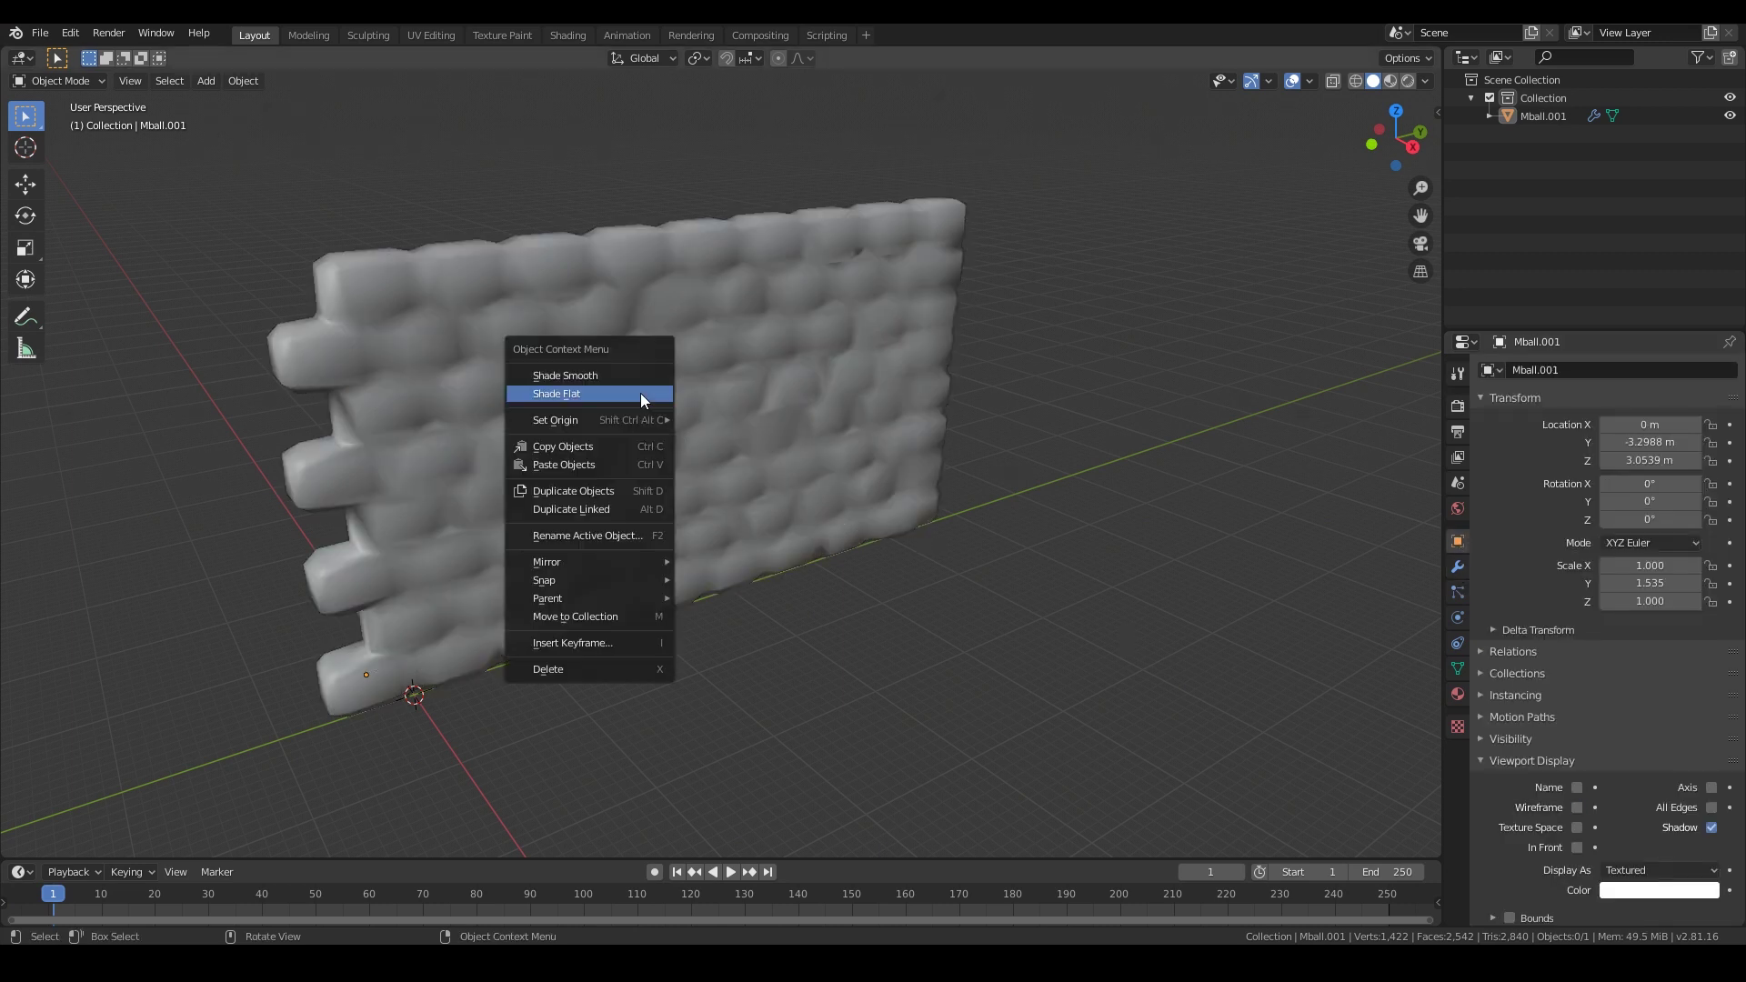
pyautogui.click(639, 393)
pyautogui.click(587, 400)
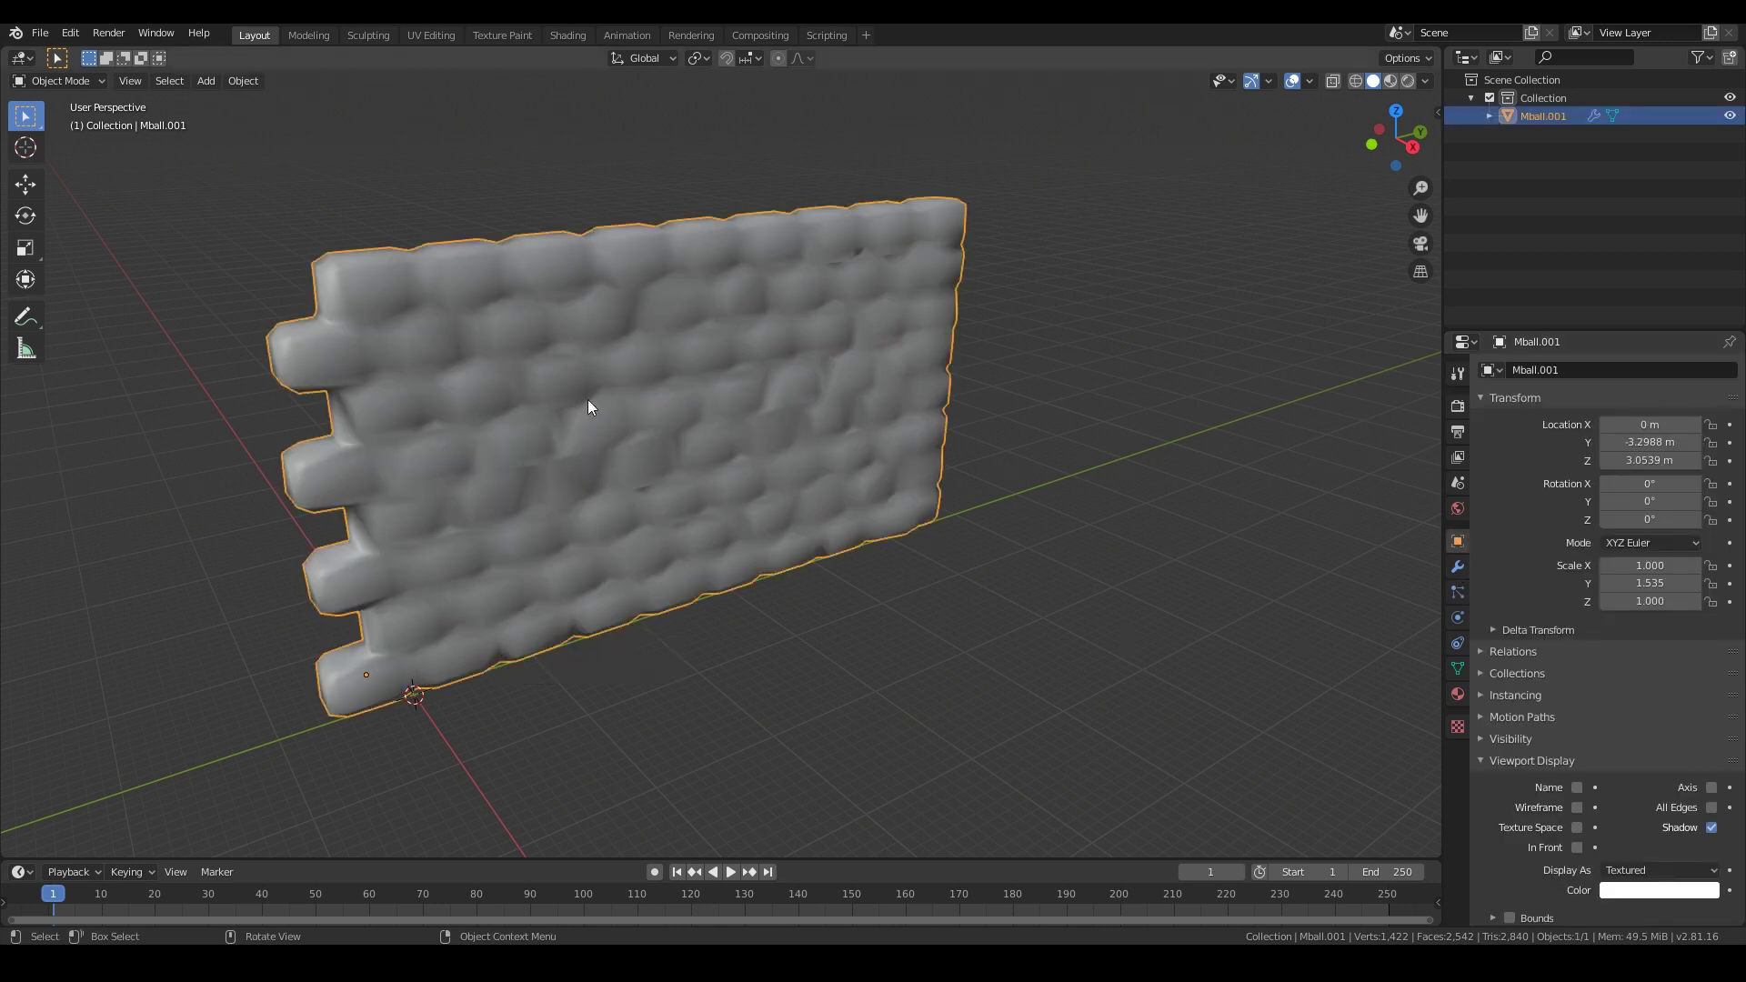
pyautogui.rightClick(592, 406)
pyautogui.click(572, 400)
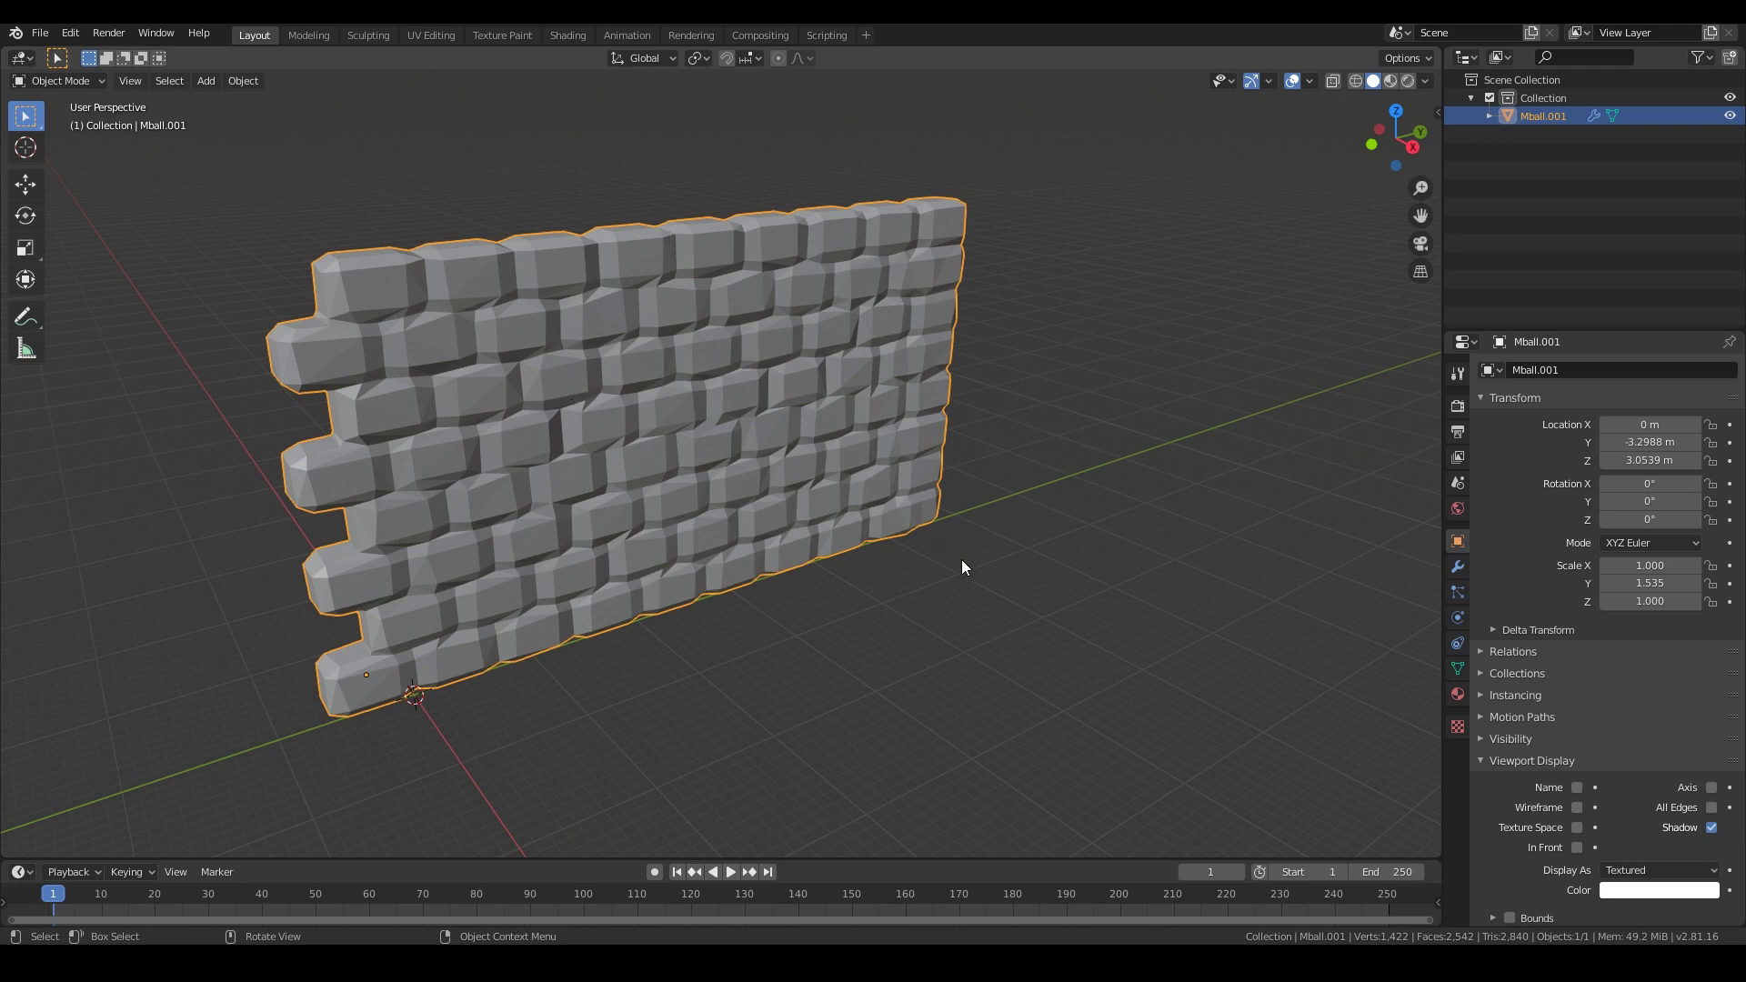
# Step: Lower the Decimate ratio to about 0.0396 and apply the modifier to the wall
pyautogui.moveTo(962, 560)
pyautogui.mouseDown(button='middle')
pyautogui.moveTo(935, 580)
pyautogui.moveTo(982, 604)
pyautogui.mouseUp(button='middle')
pyautogui.click(1458, 568)
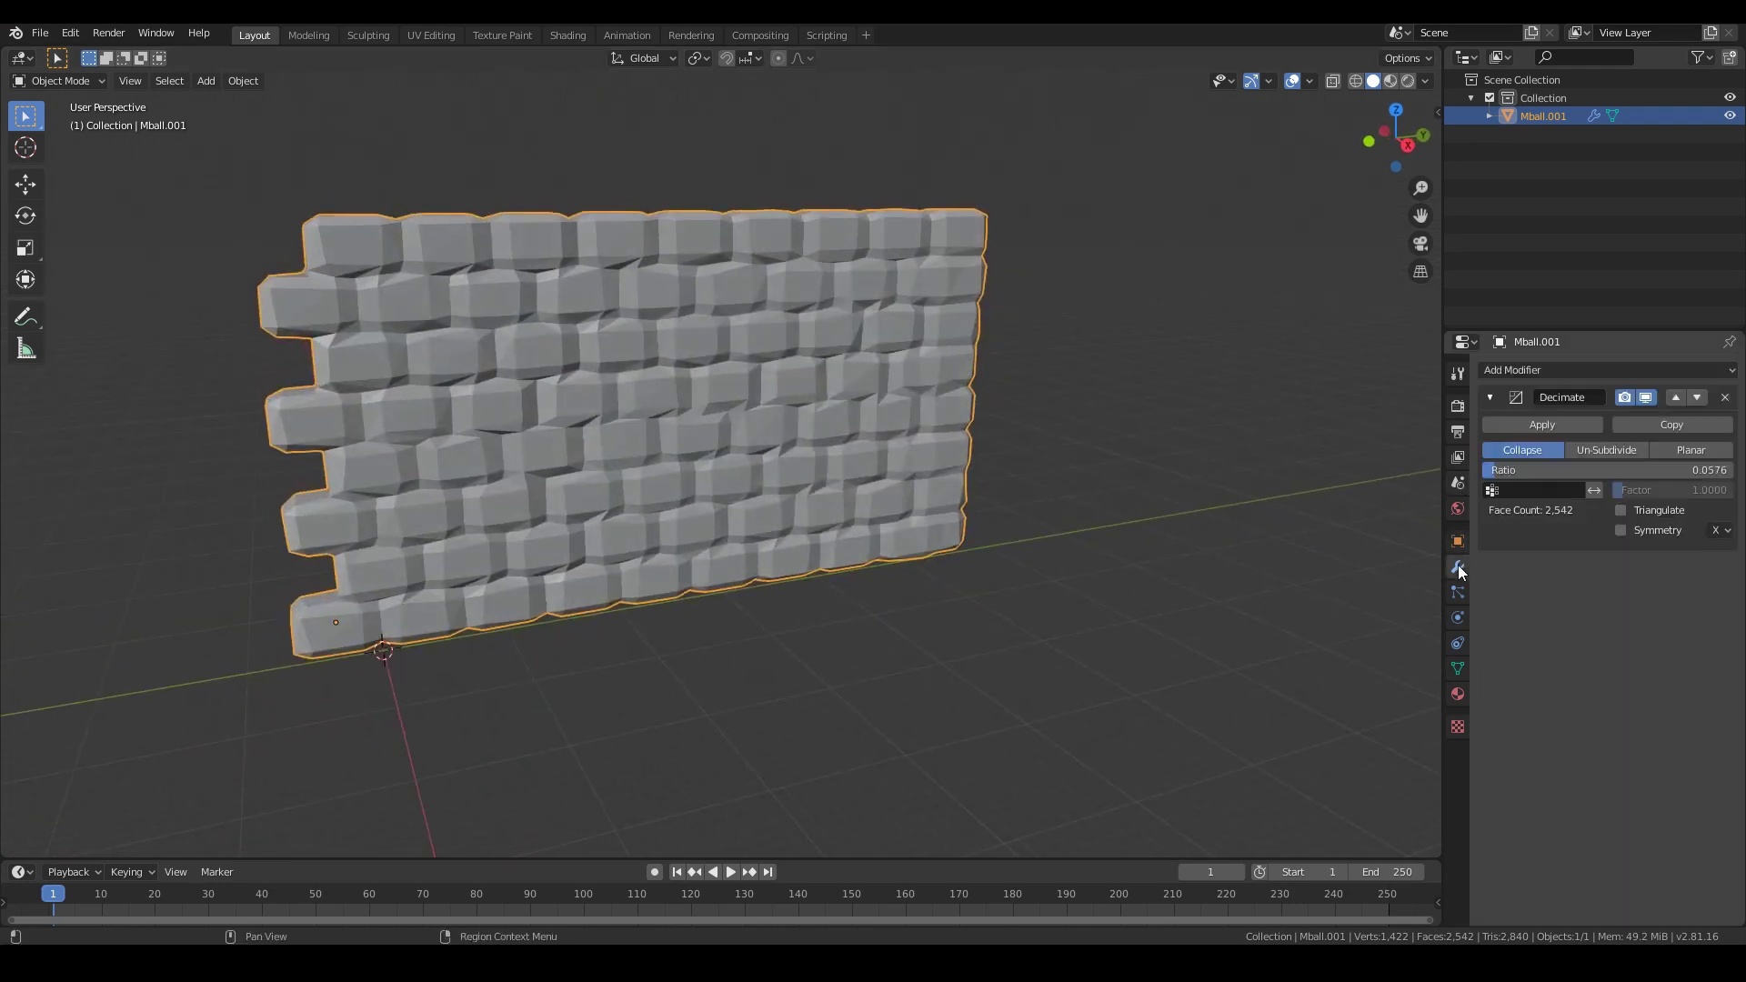
pyautogui.moveTo(1501, 478); pyautogui.dragTo(1487, 477)
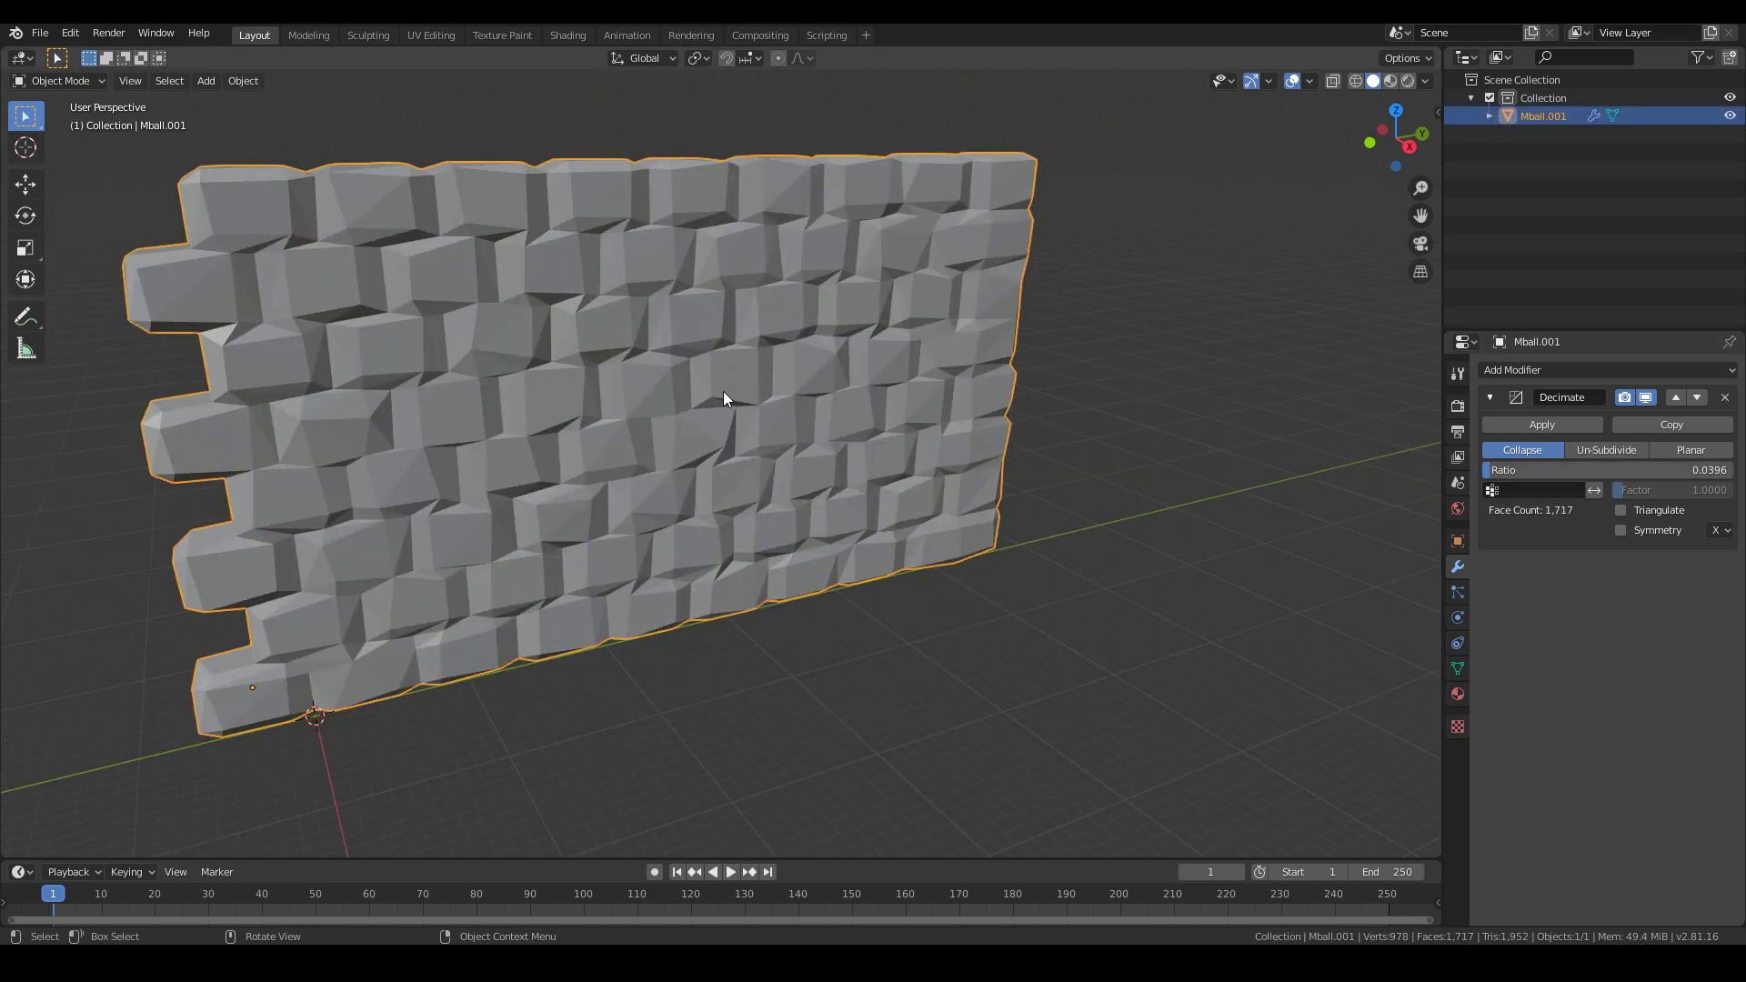
pyautogui.click(1535, 430)
pyautogui.press('Tab')
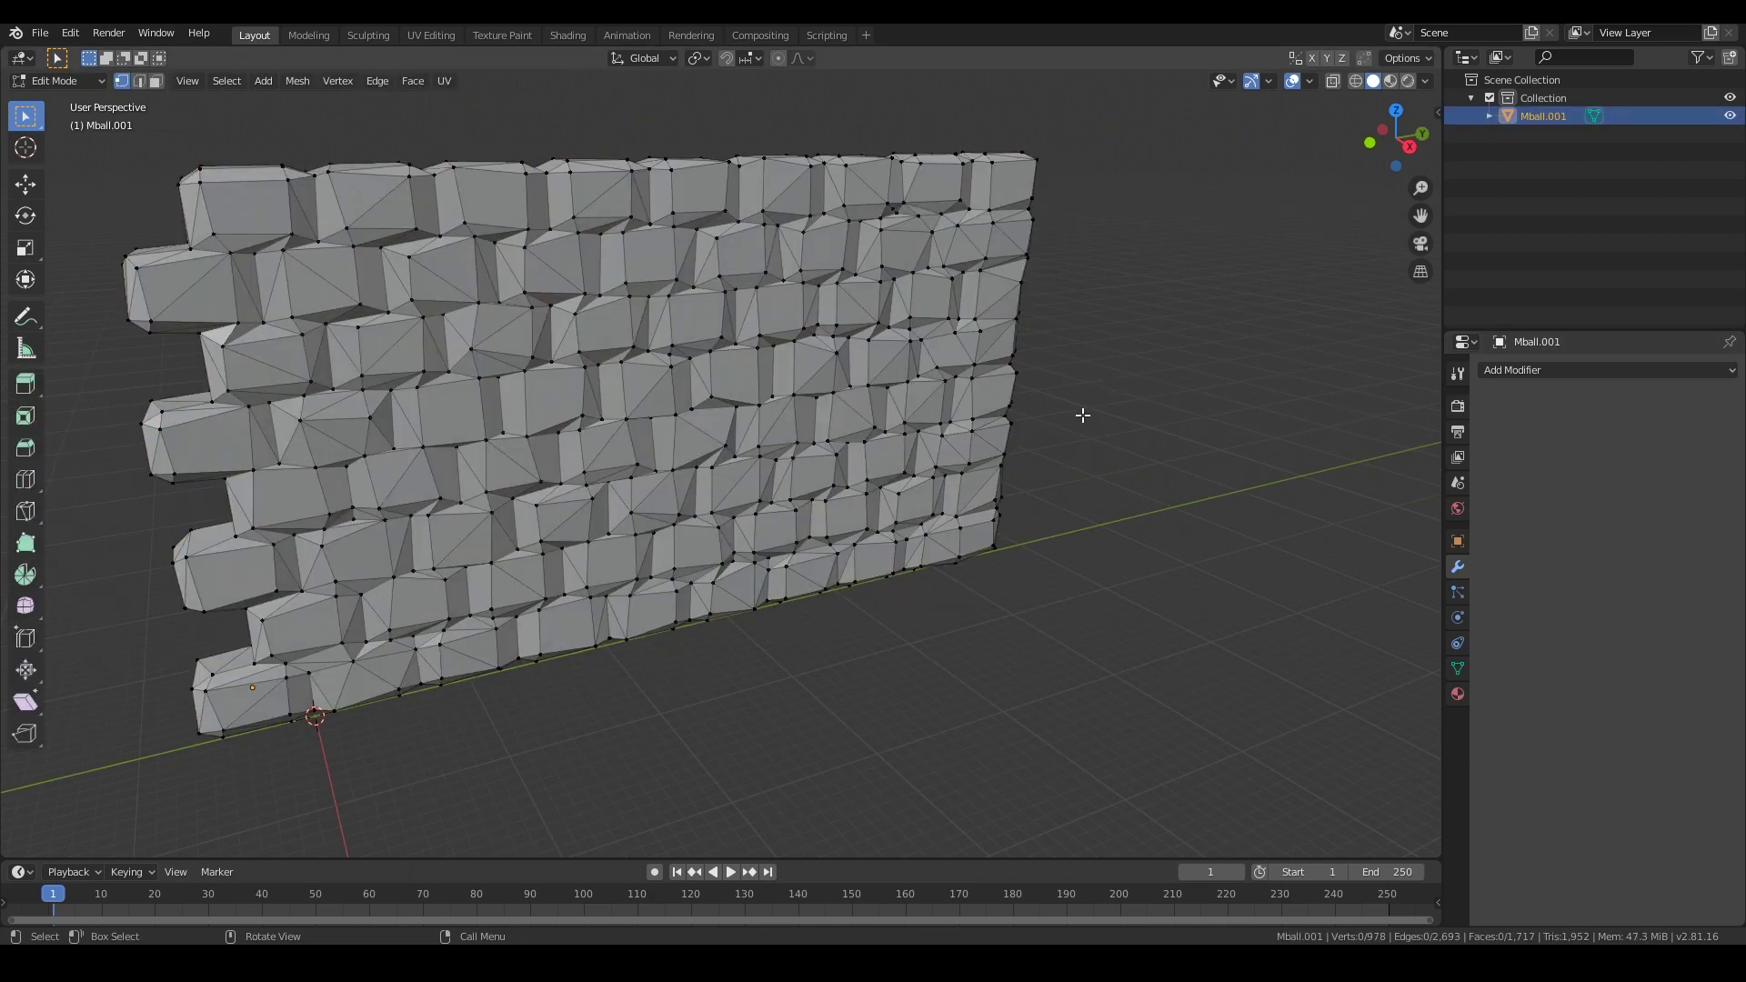
pyautogui.press('Tab')
pyautogui.press('Tab')
pyautogui.moveTo(1082, 415); pyautogui.dragTo(1218, 410, button='middle')
pyautogui.press('Tab')
# Step: Duplicate the wall object in place and rotate the copy 180° about Z
pyautogui.scroll(-2, 1006, 457)
pyautogui.moveTo(1006, 456); pyautogui.dragTo(892, 473, button='middle')
pyautogui.hotkey('shift', 'd')
pyautogui.rightClick(651, 451)
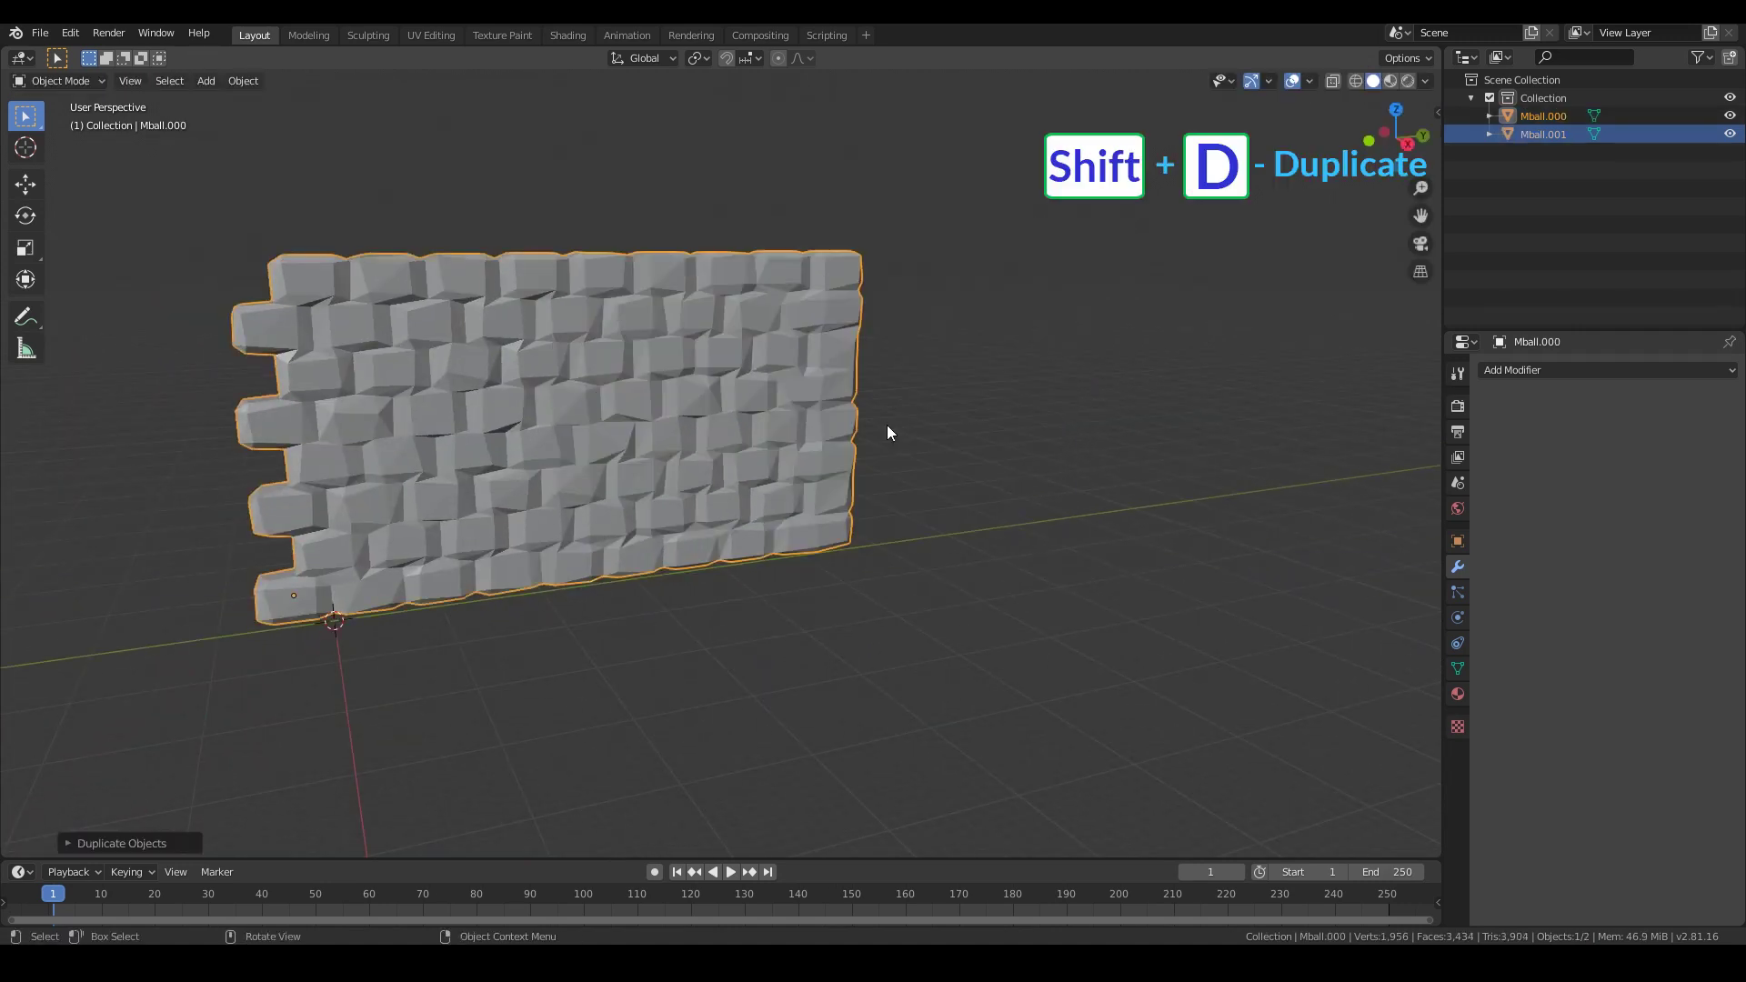
pyautogui.write('rz180')
pyautogui.press('Return')
# Step: Move the rotated wall copy along Y to leave a gap between it and the original wall
pyautogui.scroll(-1, 841, 541)
pyautogui.press('g')
pyautogui.press('y')
pyautogui.click(666, 472)
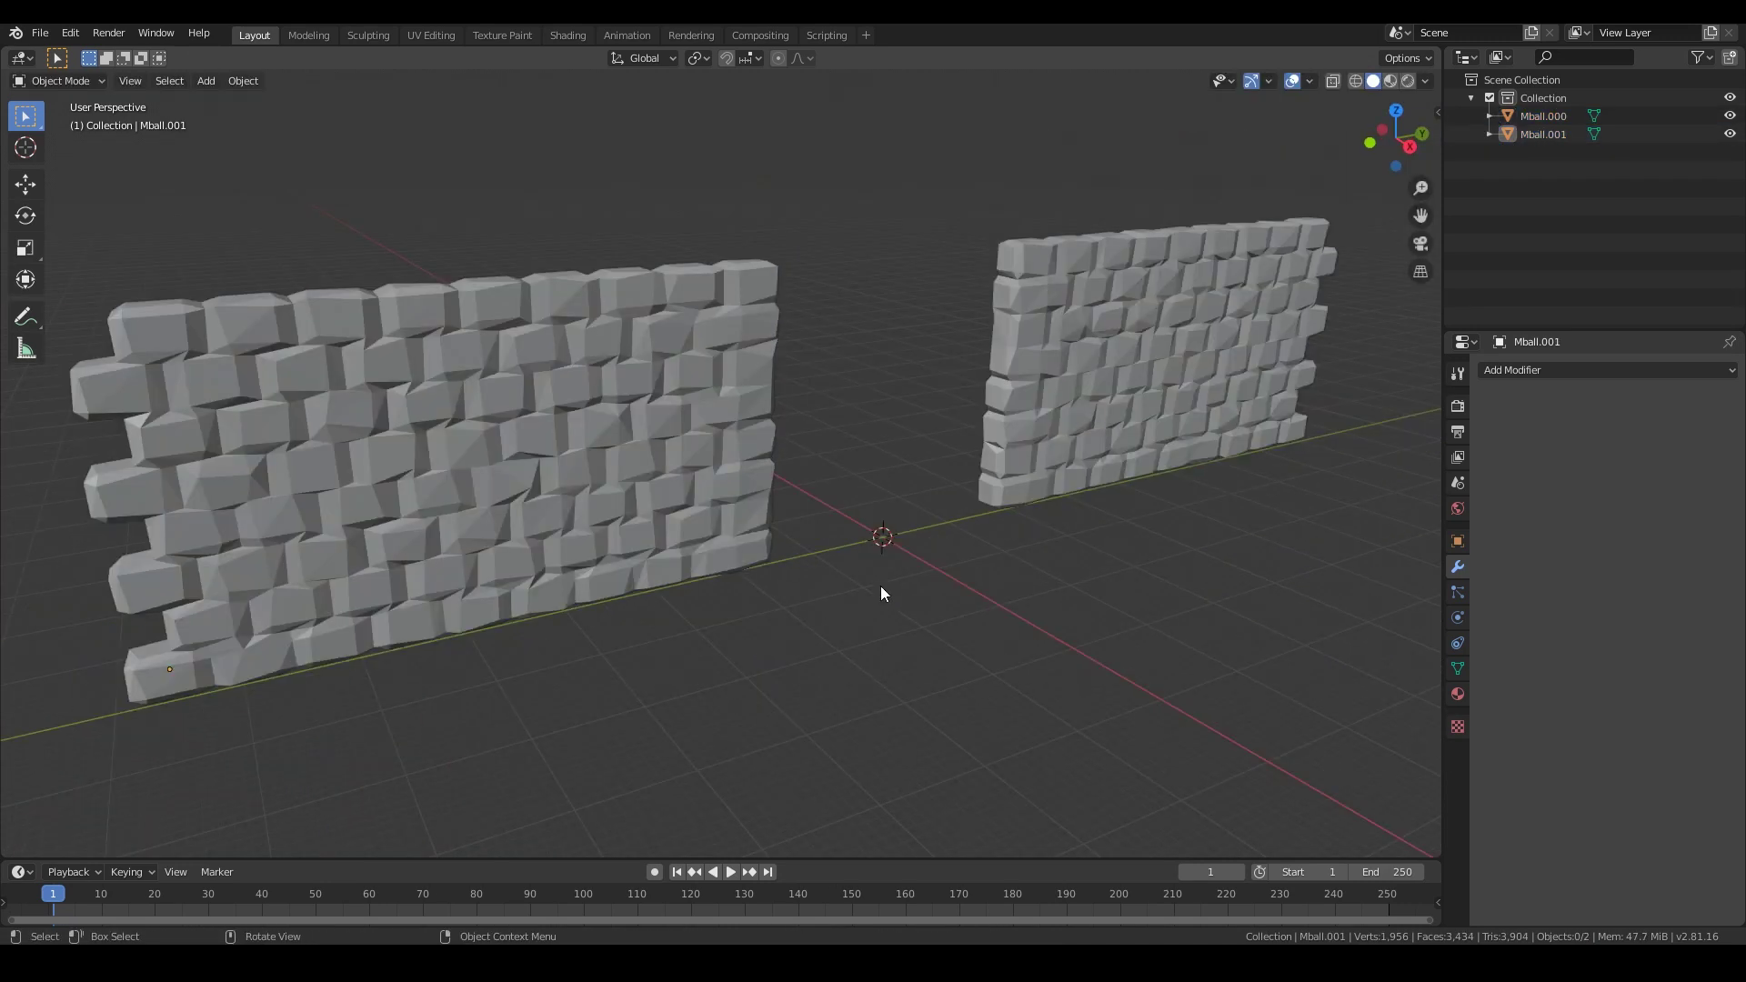
# Step: Raise both walls vertically above the ground line, leaving room for a base course of blocks beneath them
pyautogui.press('a')
pyautogui.press('KP_3')
pyautogui.press('g')
pyautogui.click(874, 372)
pyautogui.click(634, 544)
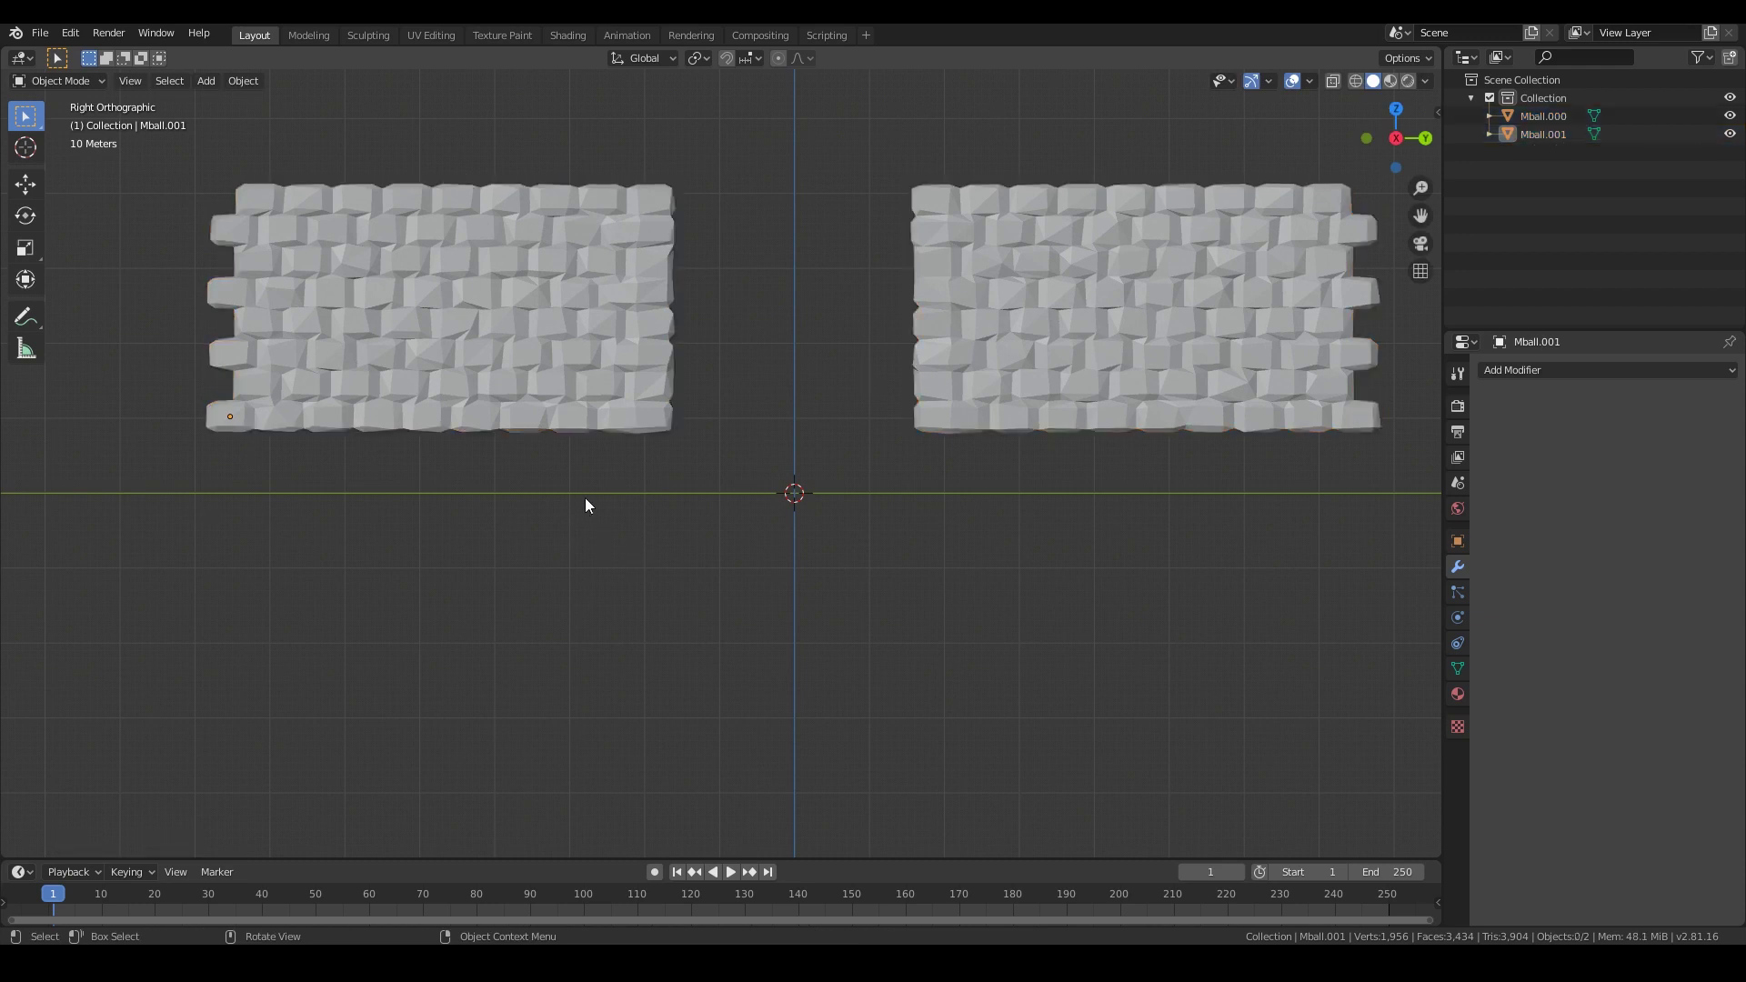
# Step: Add a metaball cube scaled to about 1.887 × 2.949 × 1.887 and place it beneath the left wall's outer end
pyautogui.hotkey('shift', 'a')
pyautogui.moveTo(609, 493)
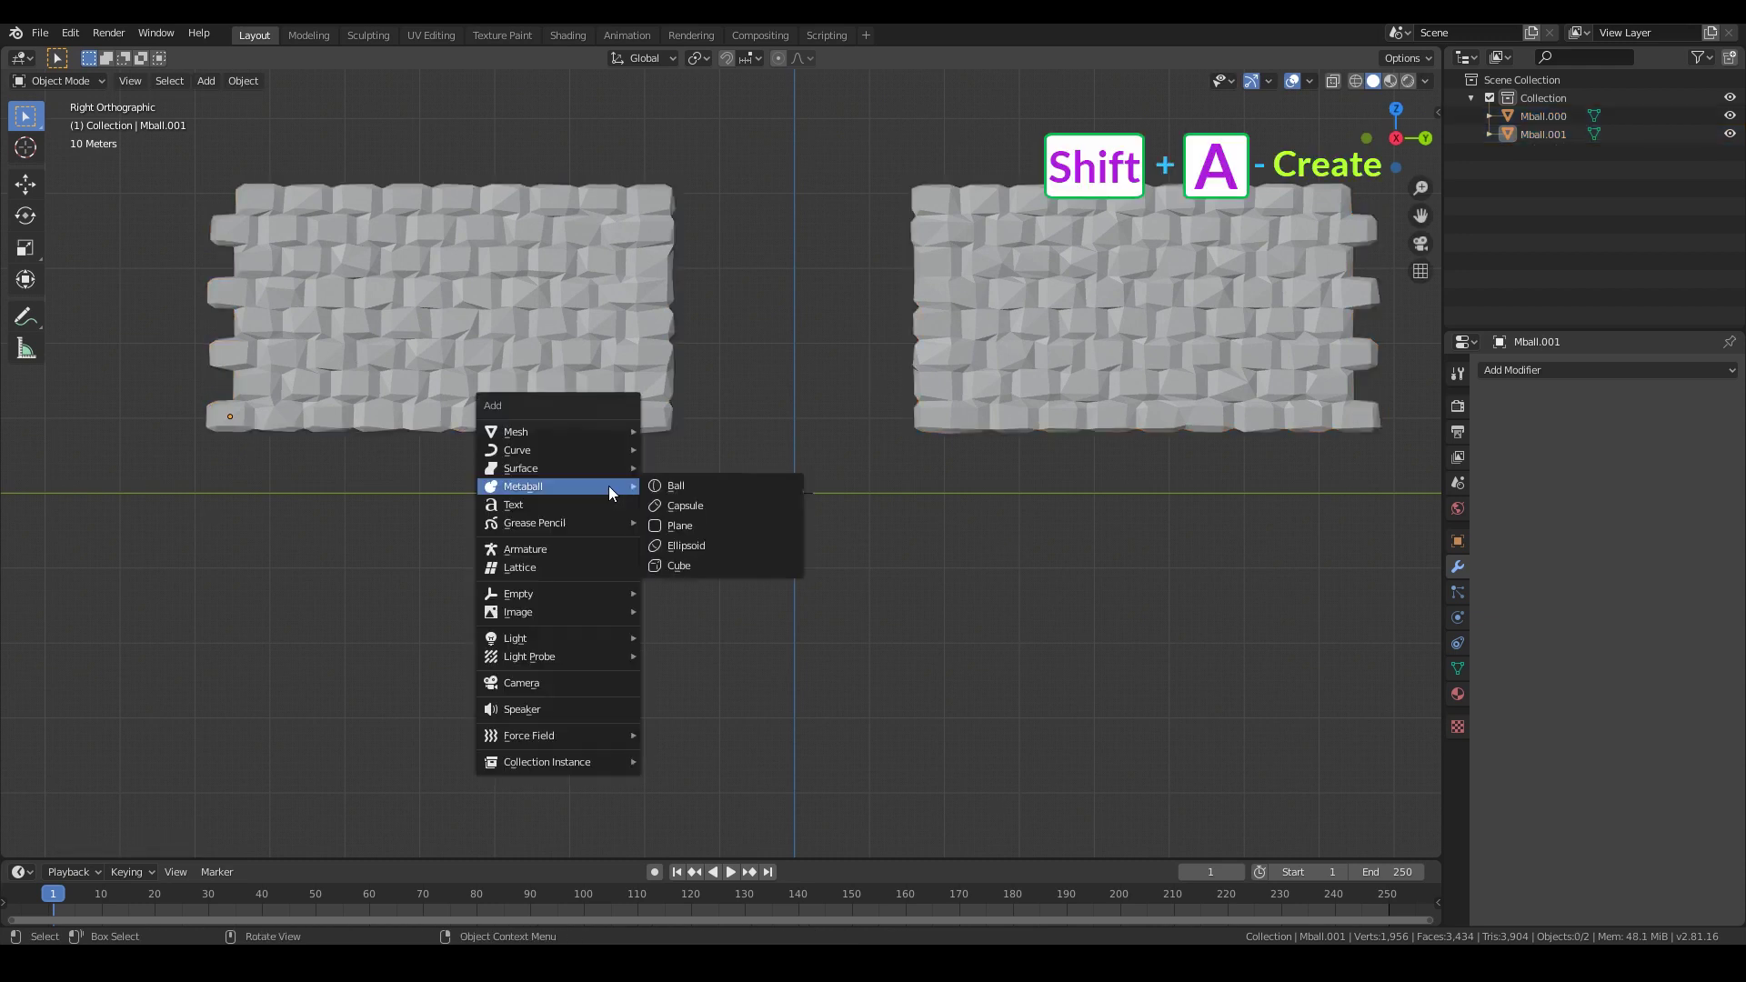
pyautogui.click(696, 566)
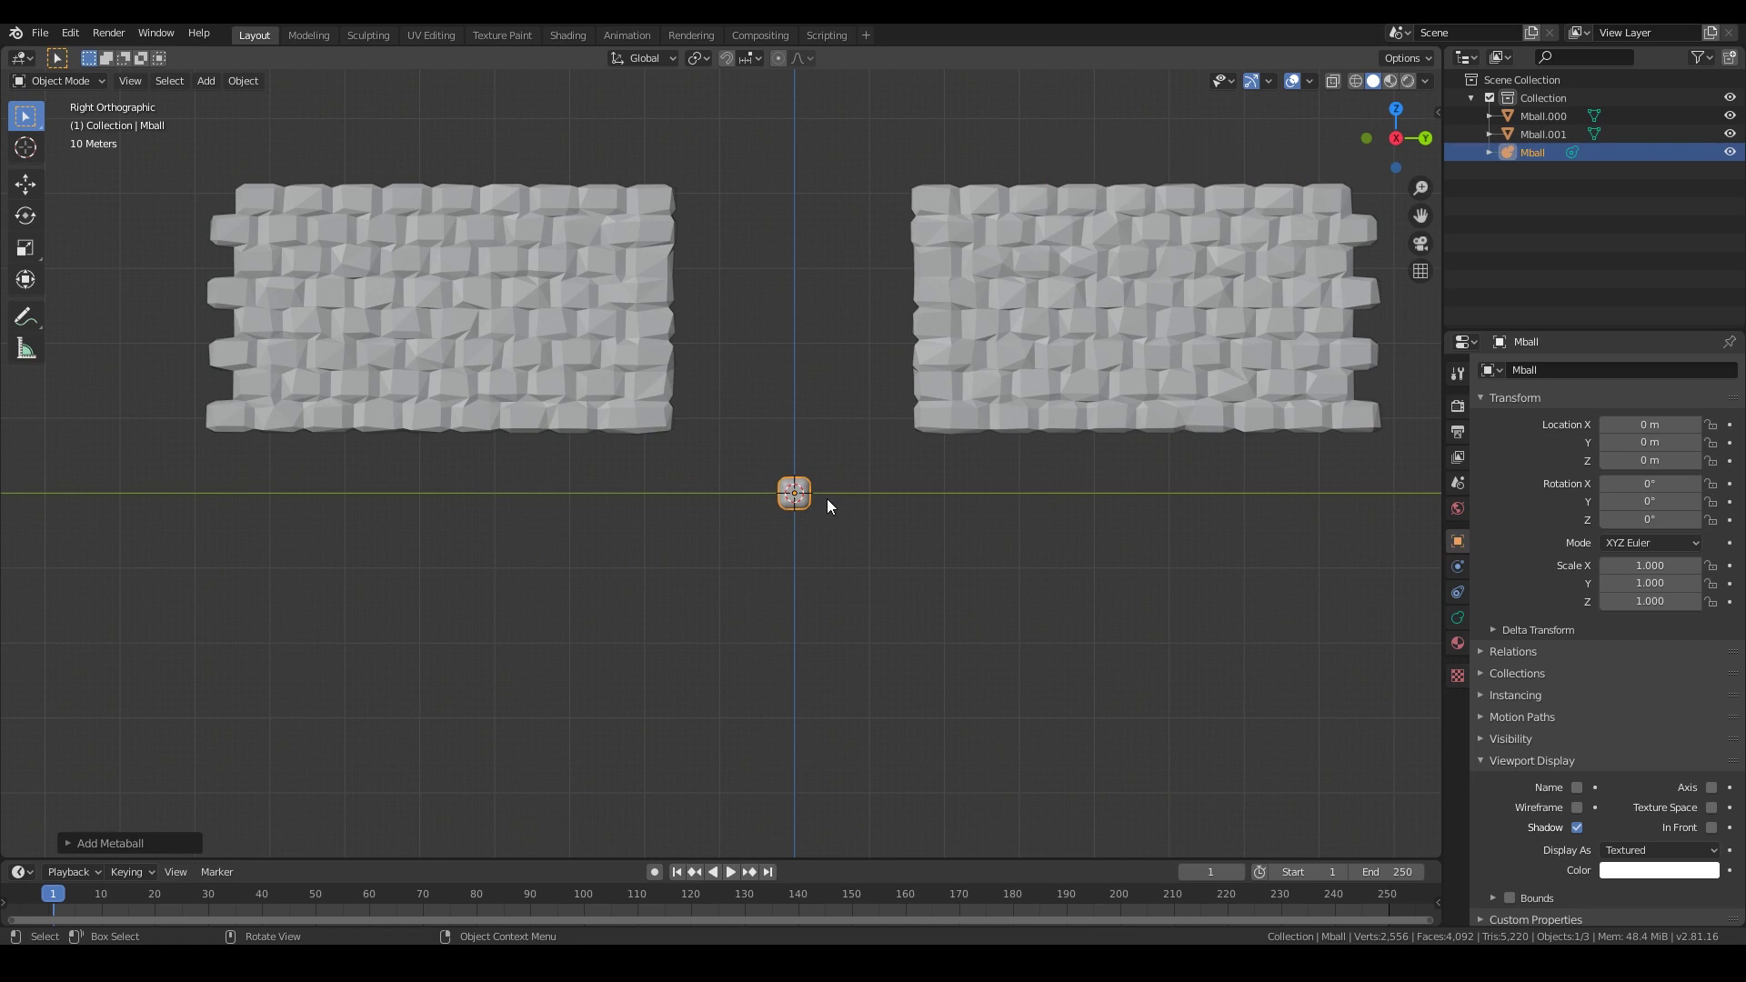
pyautogui.press('s')
pyautogui.press('g')
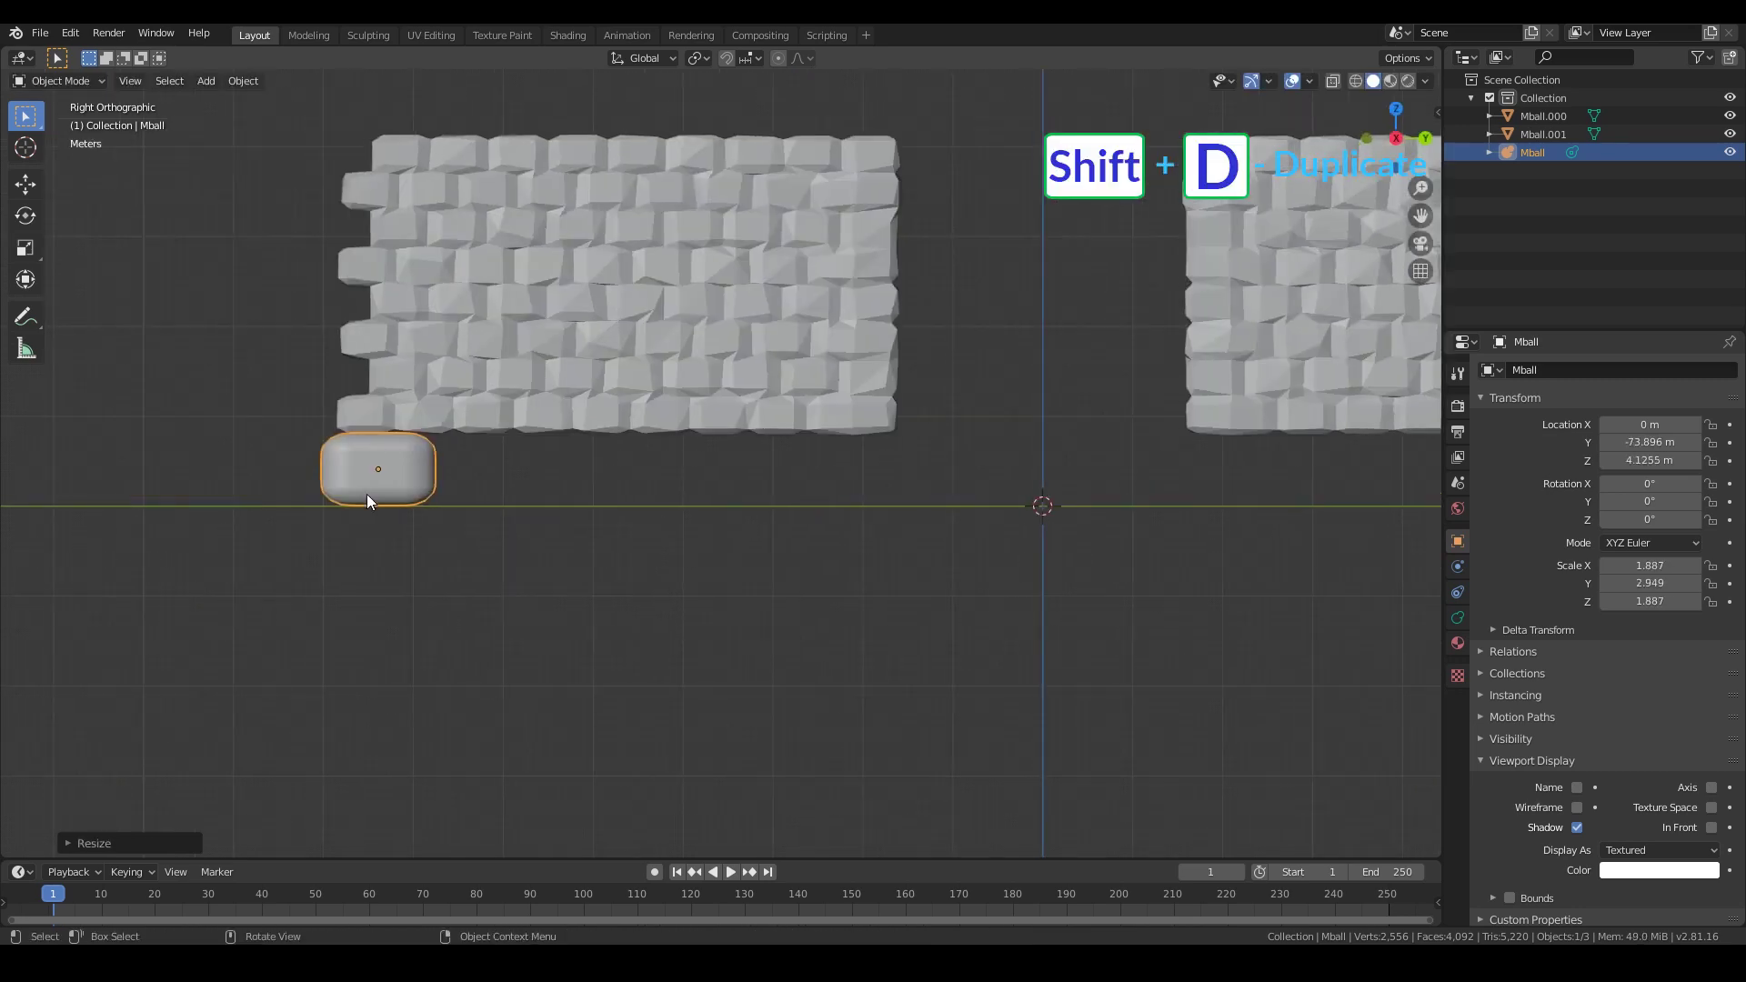
# Step: Duplicate the metaball block inside the same object to form a base row of five blocks under the left wall
pyautogui.press('Tab')
pyautogui.hotkey('shift', 'd')
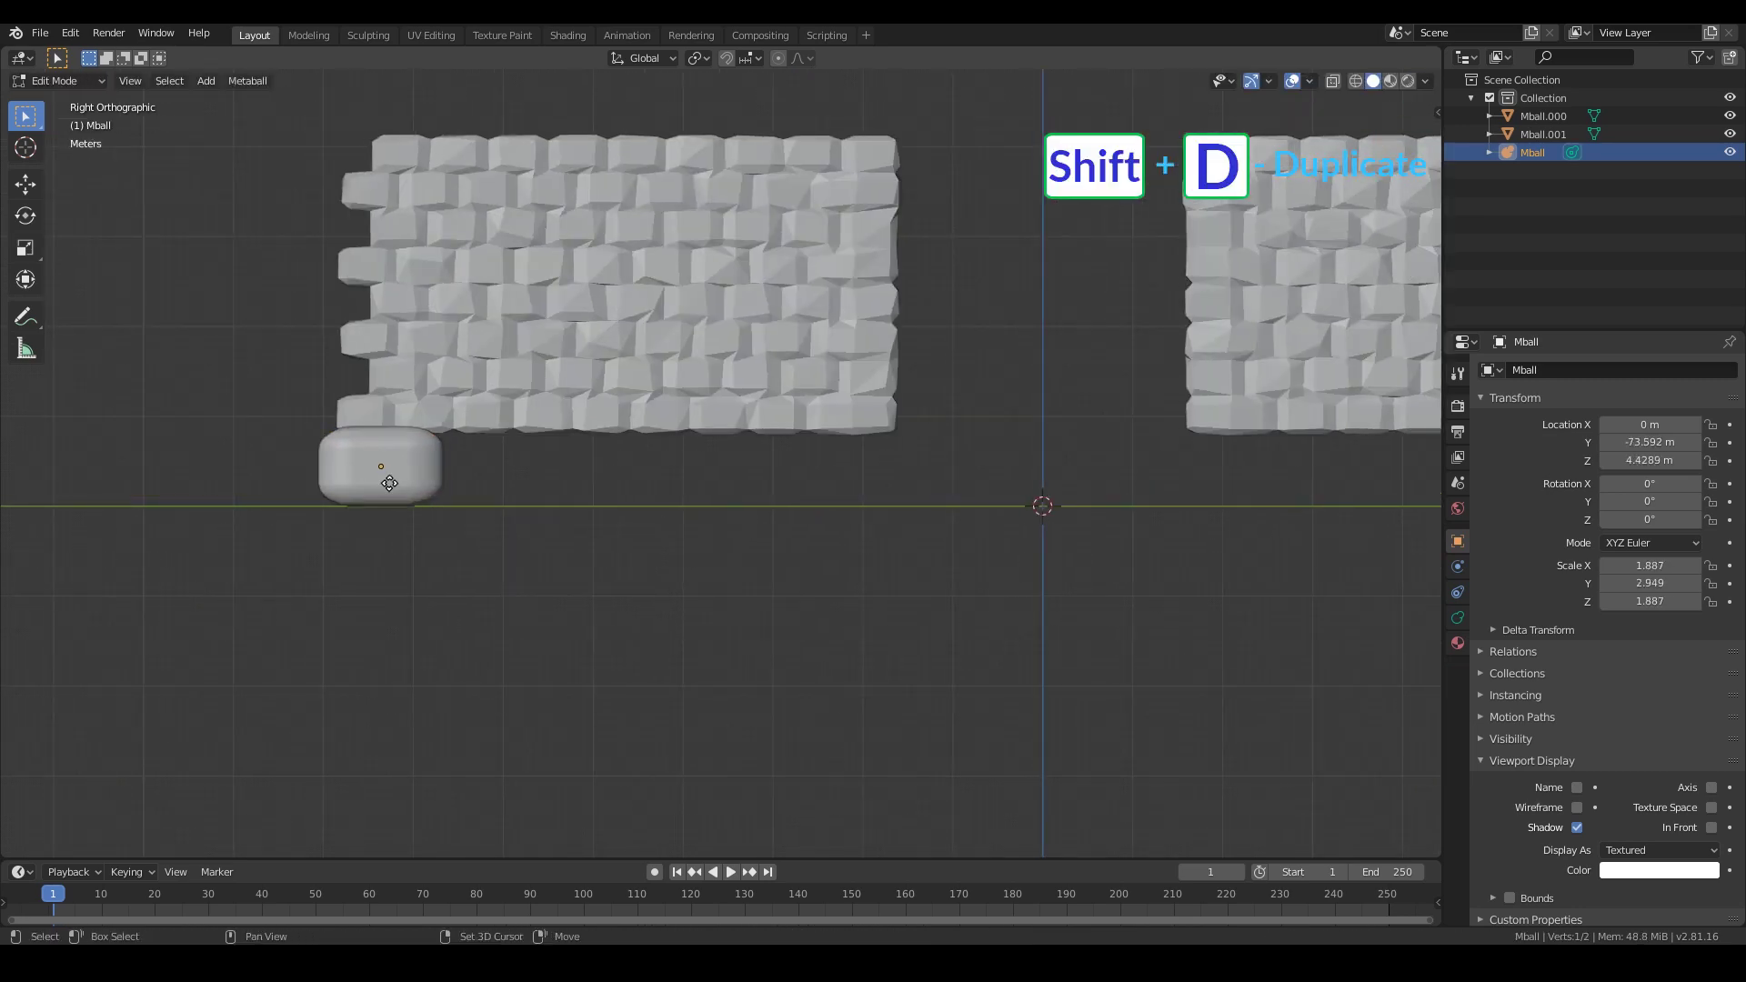
pyautogui.click(502, 477)
pyautogui.hotkey('shift', 'd')
pyautogui.click(613, 477)
pyautogui.hotkey('shift', 'd')
pyautogui.click(724, 480)
pyautogui.hotkey('shift', 'd')
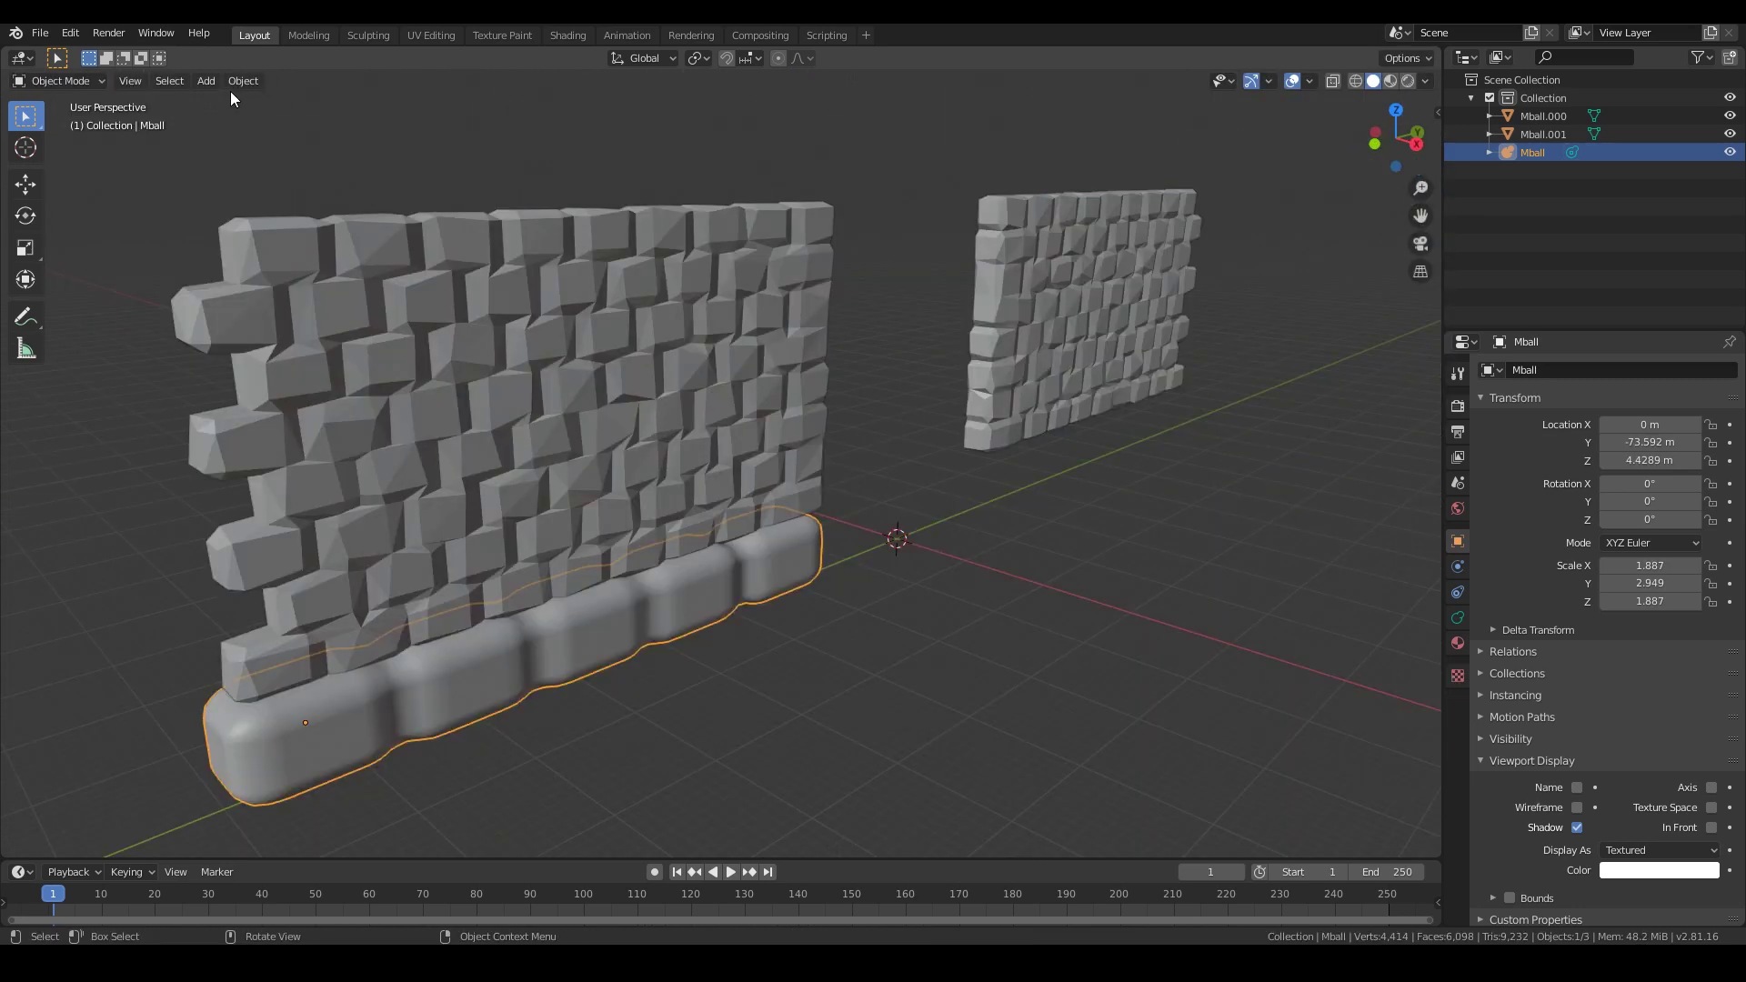
# Step: Convert the metaball base row to a mesh and add a Decimate modifier to it
pyautogui.click(243, 80)
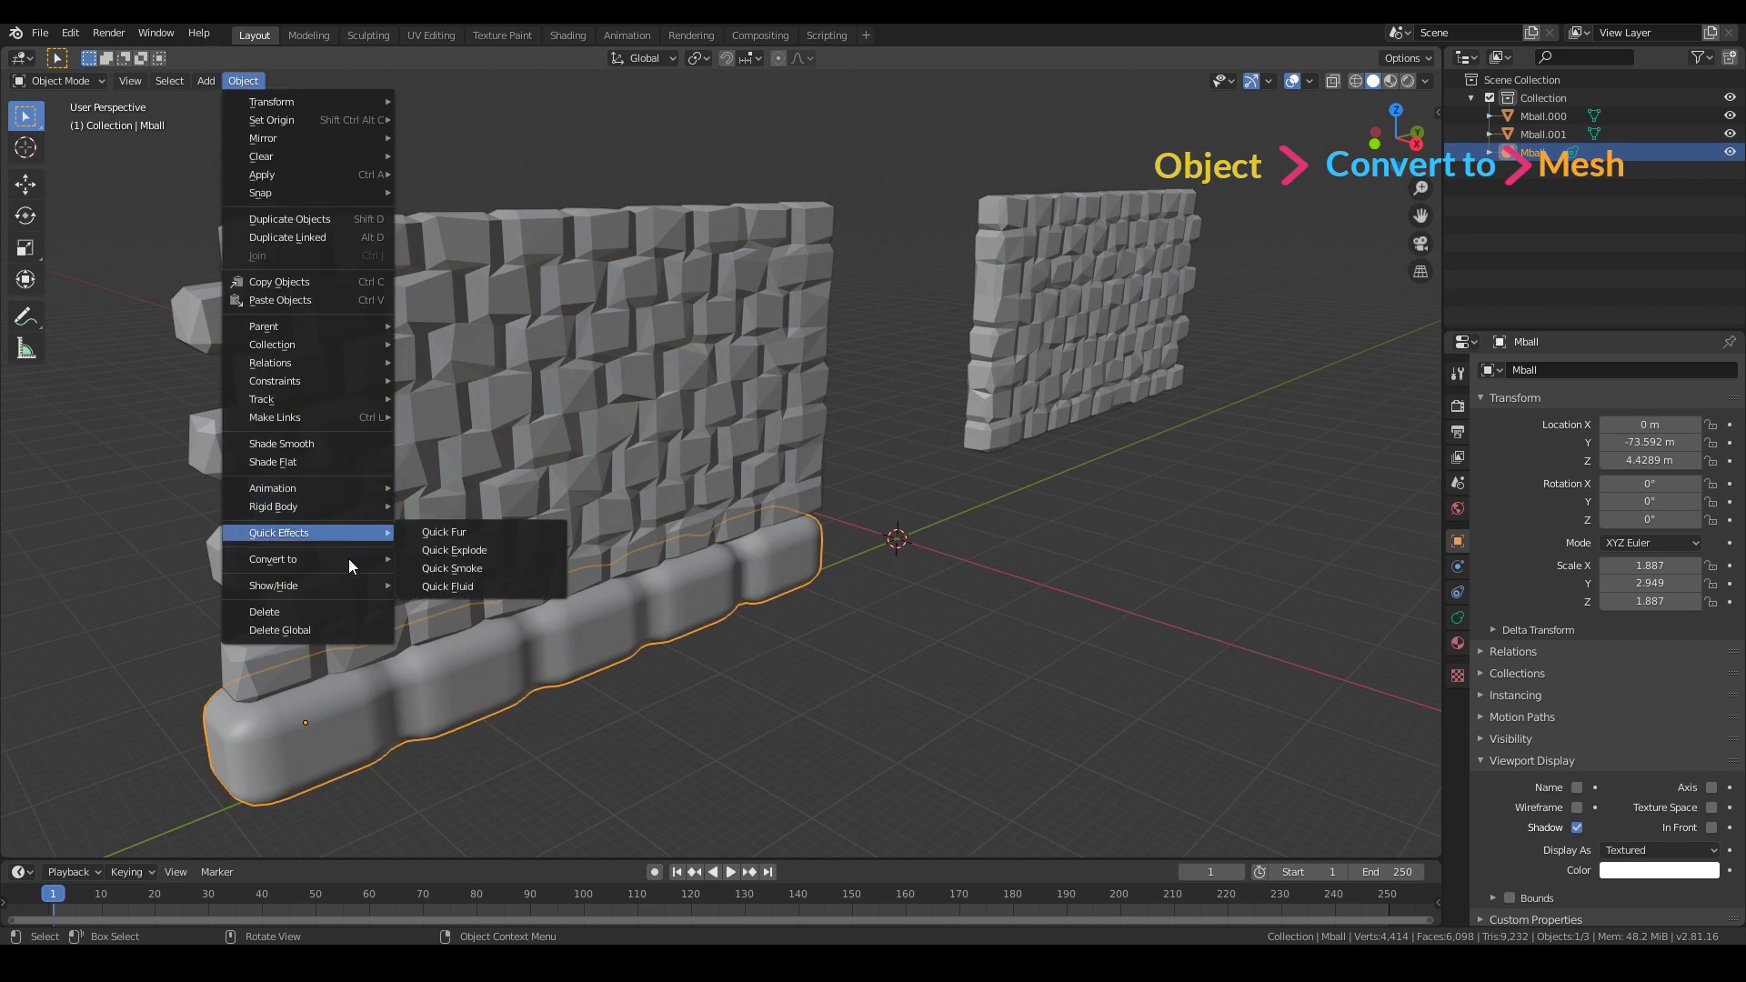
pyautogui.moveTo(314, 560)
pyautogui.click(455, 578)
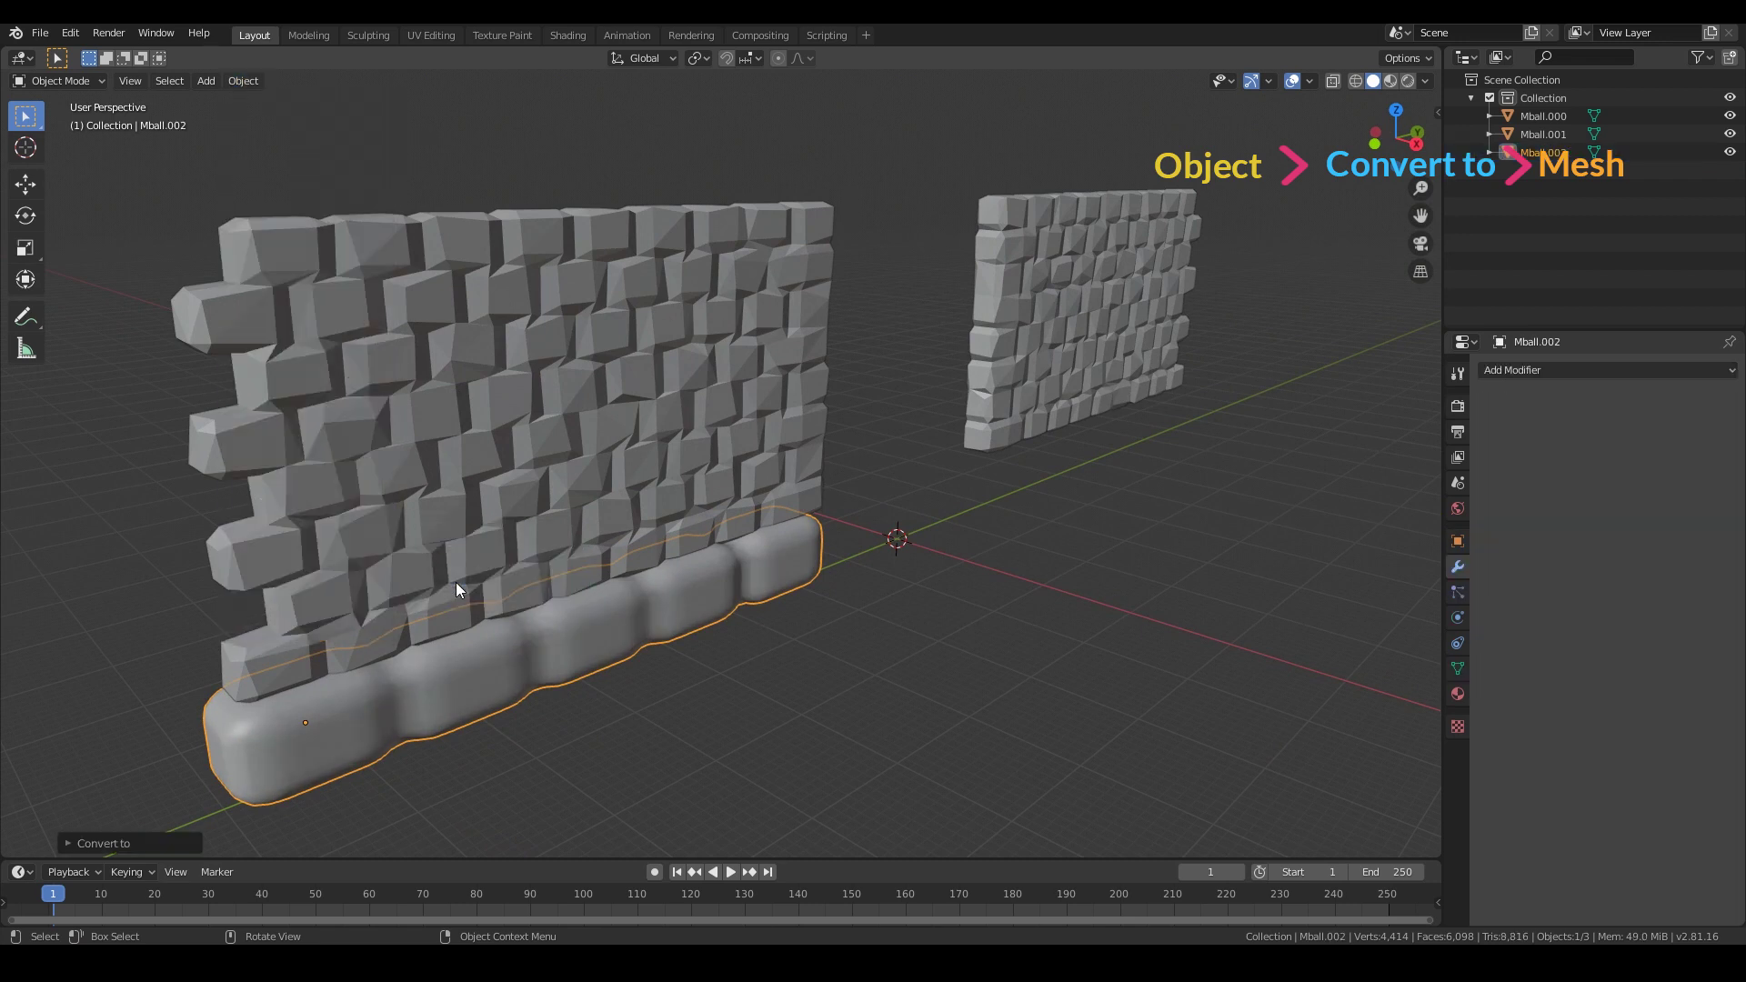
pyautogui.click(1523, 371)
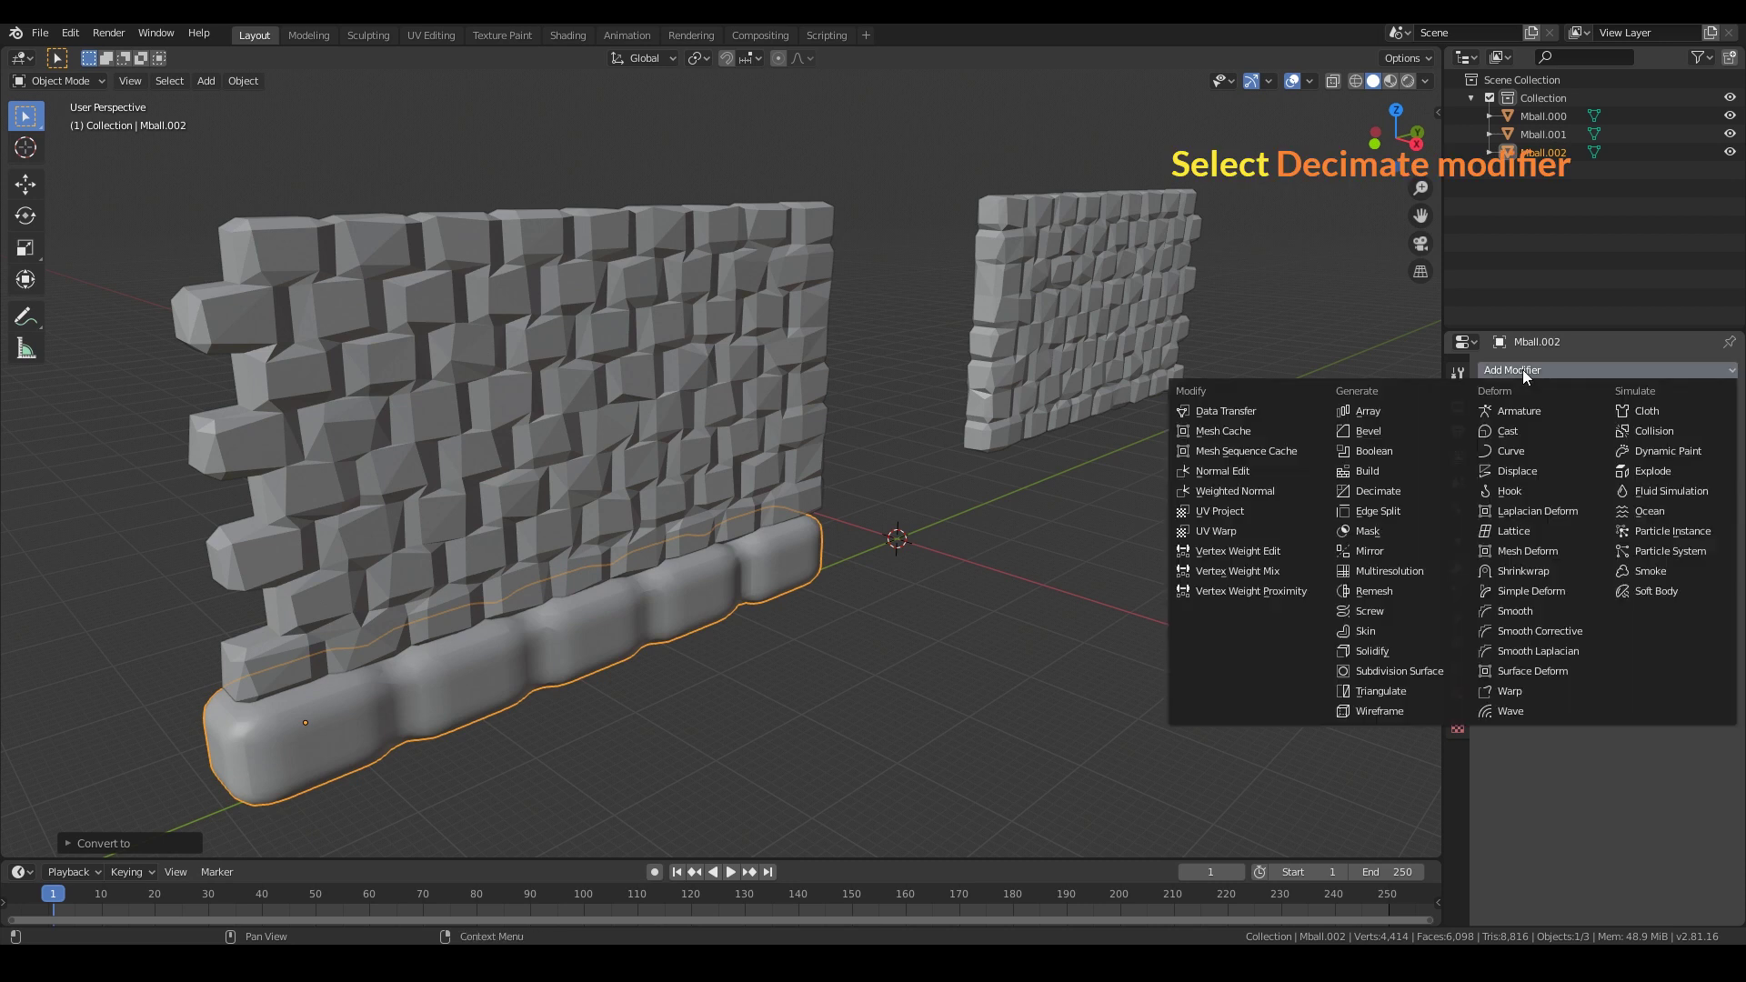
pyautogui.click(1360, 491)
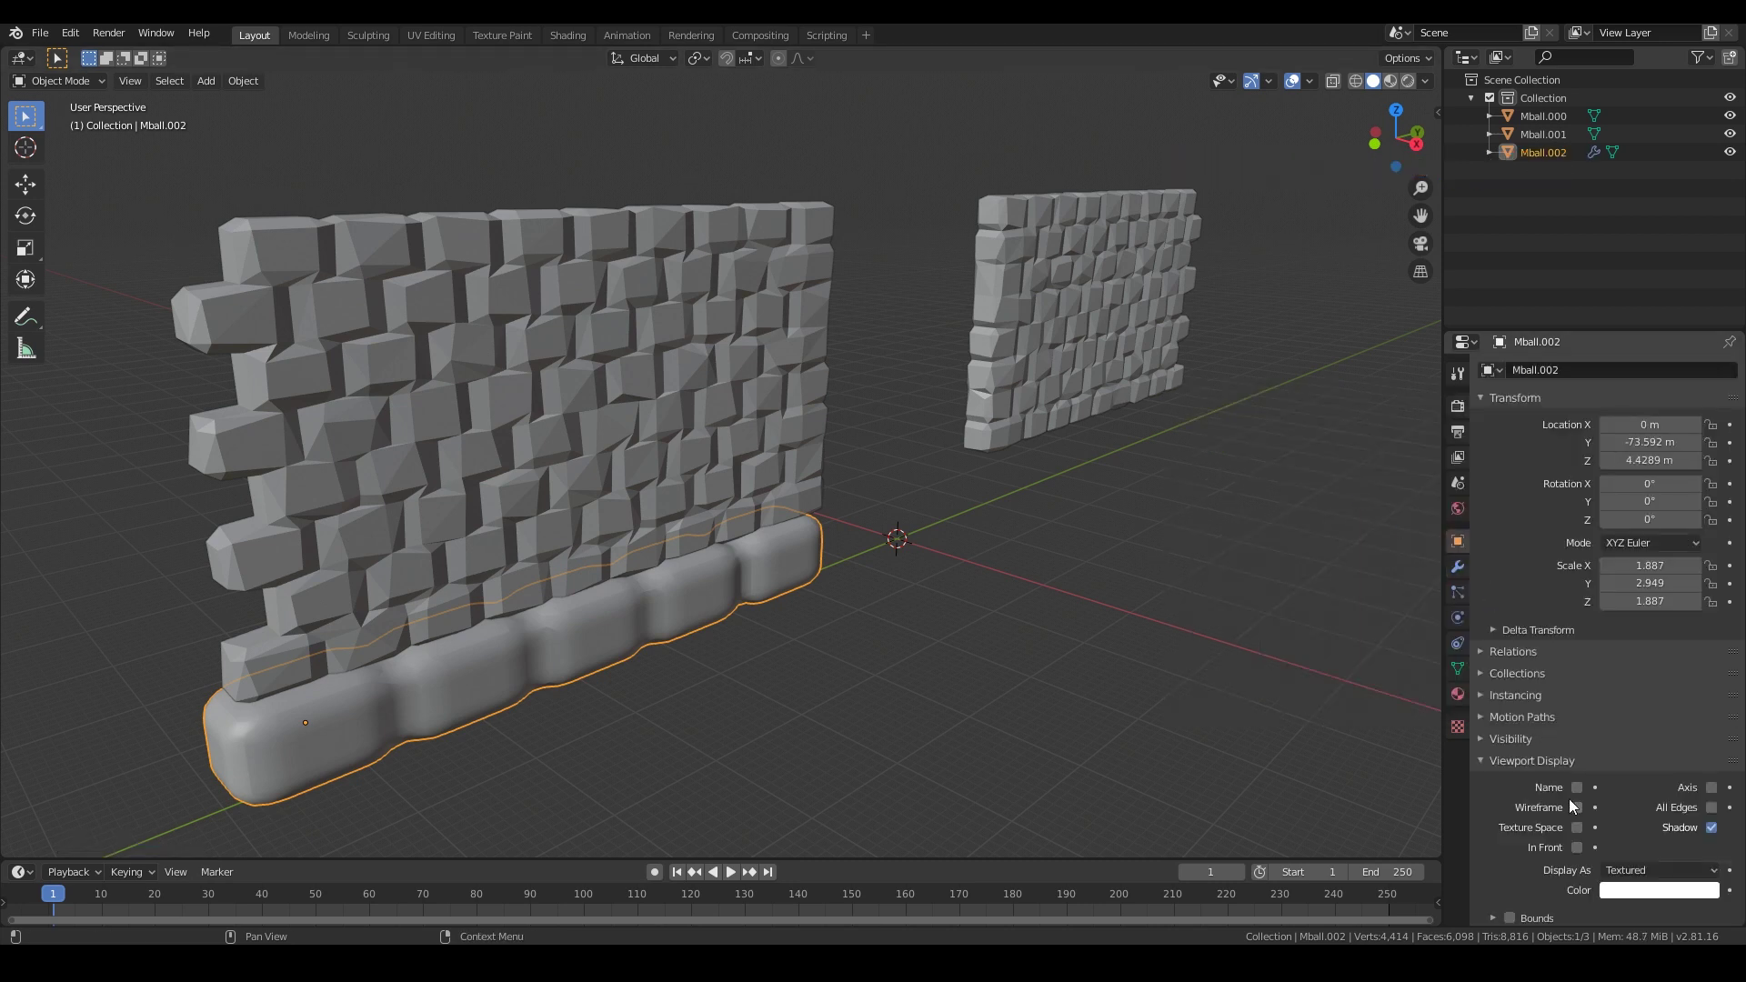
# Step: Lower the base row's Decimate ratio to about 0.1115 and shade the row flat
pyautogui.moveTo(991, 564)
pyautogui.mouseDown(button='middle')
pyautogui.moveTo(1022, 583)
pyautogui.moveTo(1010, 574)
pyautogui.mouseUp(button='middle')
pyautogui.click(1459, 569)
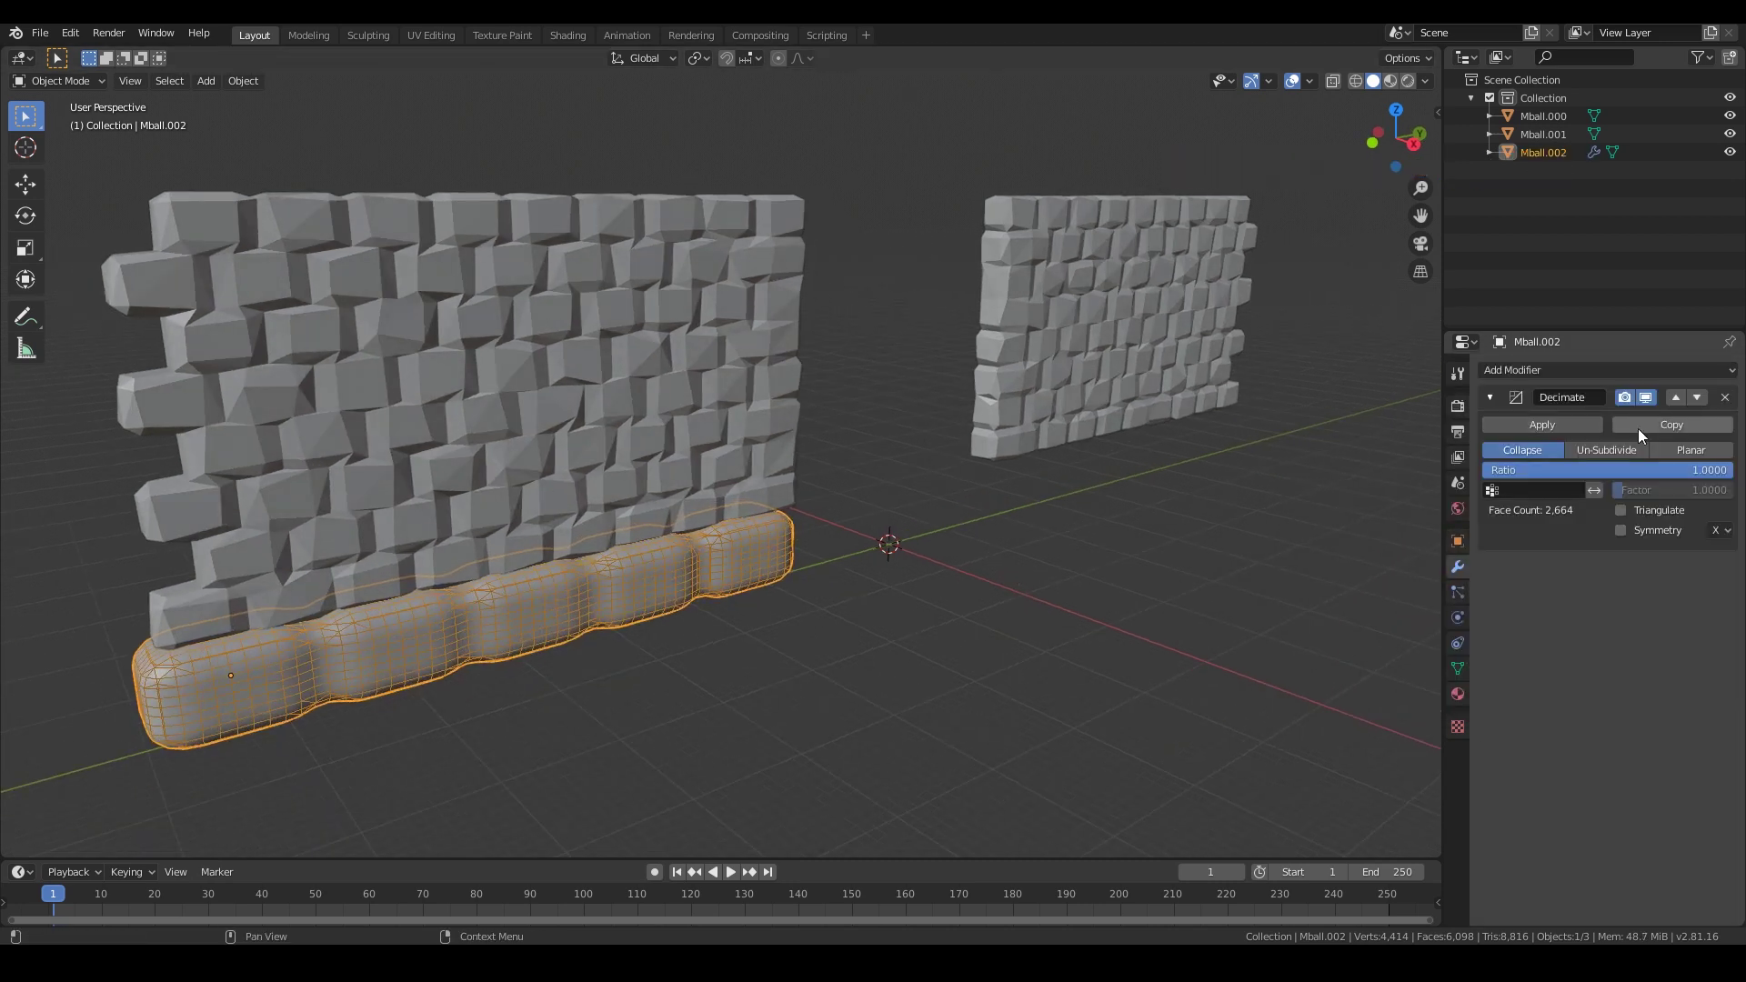
pyautogui.moveTo(1524, 470)
pyautogui.mouseDown()
pyautogui.moveTo(1482, 470)
pyautogui.moveTo(1510, 470)
pyautogui.mouseUp()
pyautogui.press('Tab')
pyautogui.press('Tab')
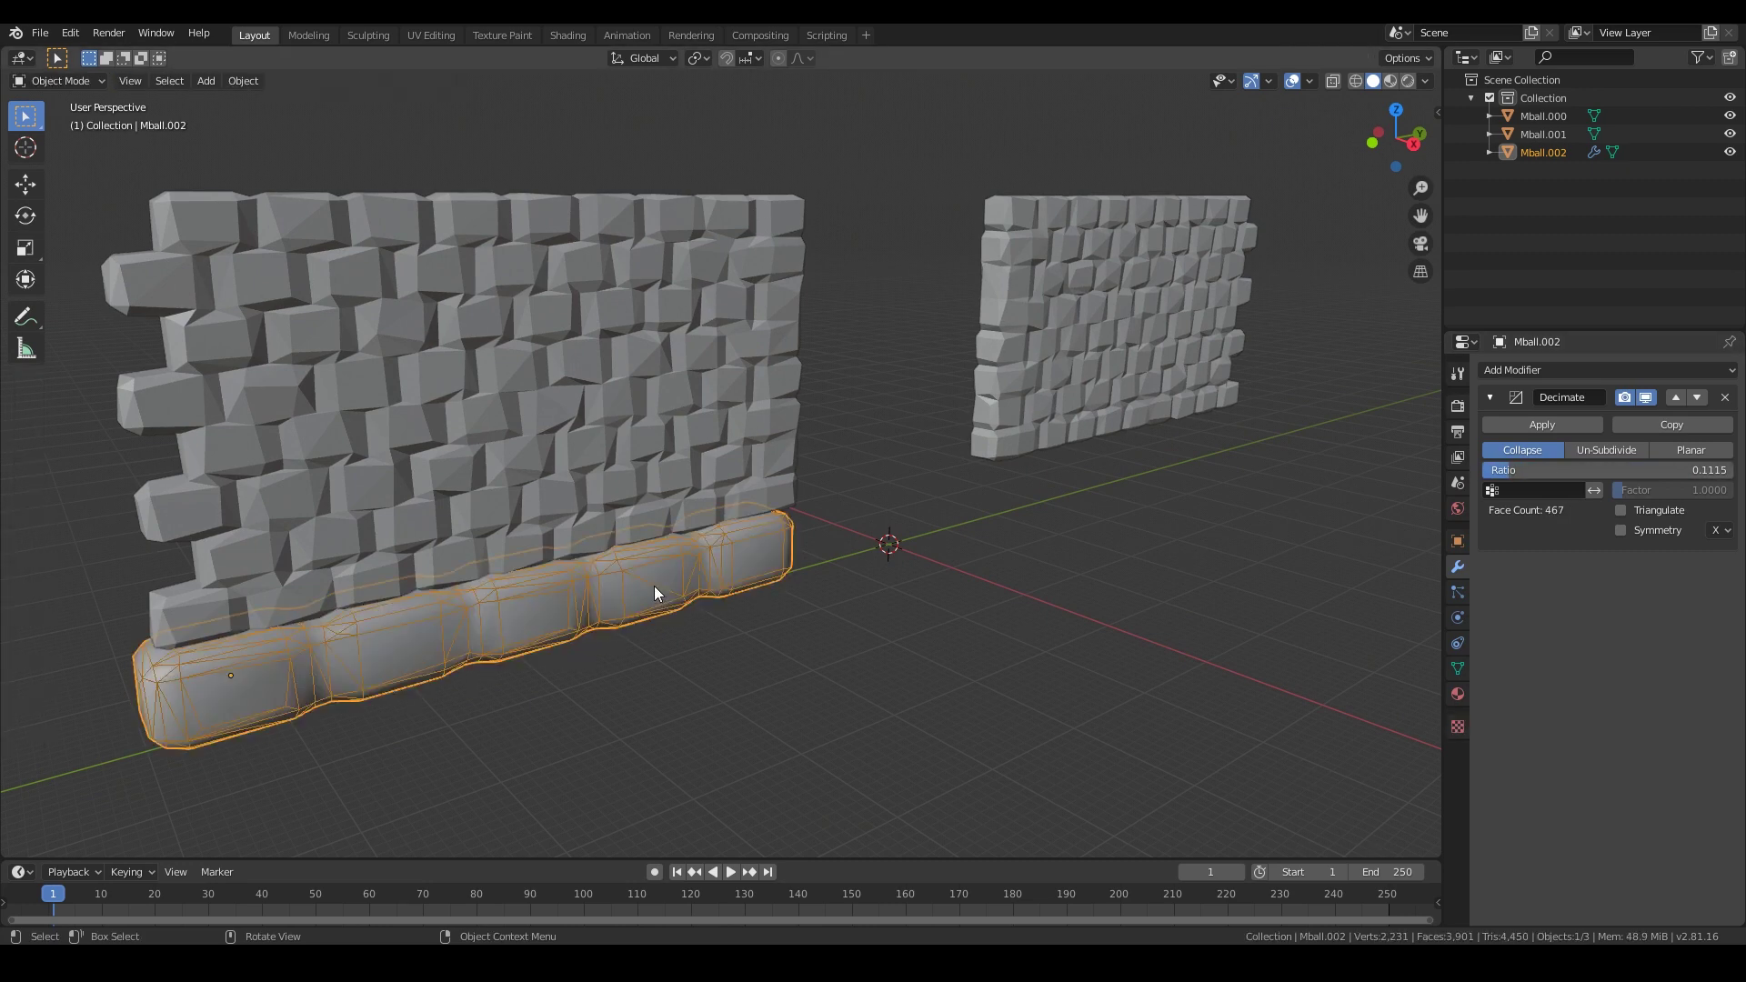
pyautogui.rightClick(653, 585)
pyautogui.click(653, 586)
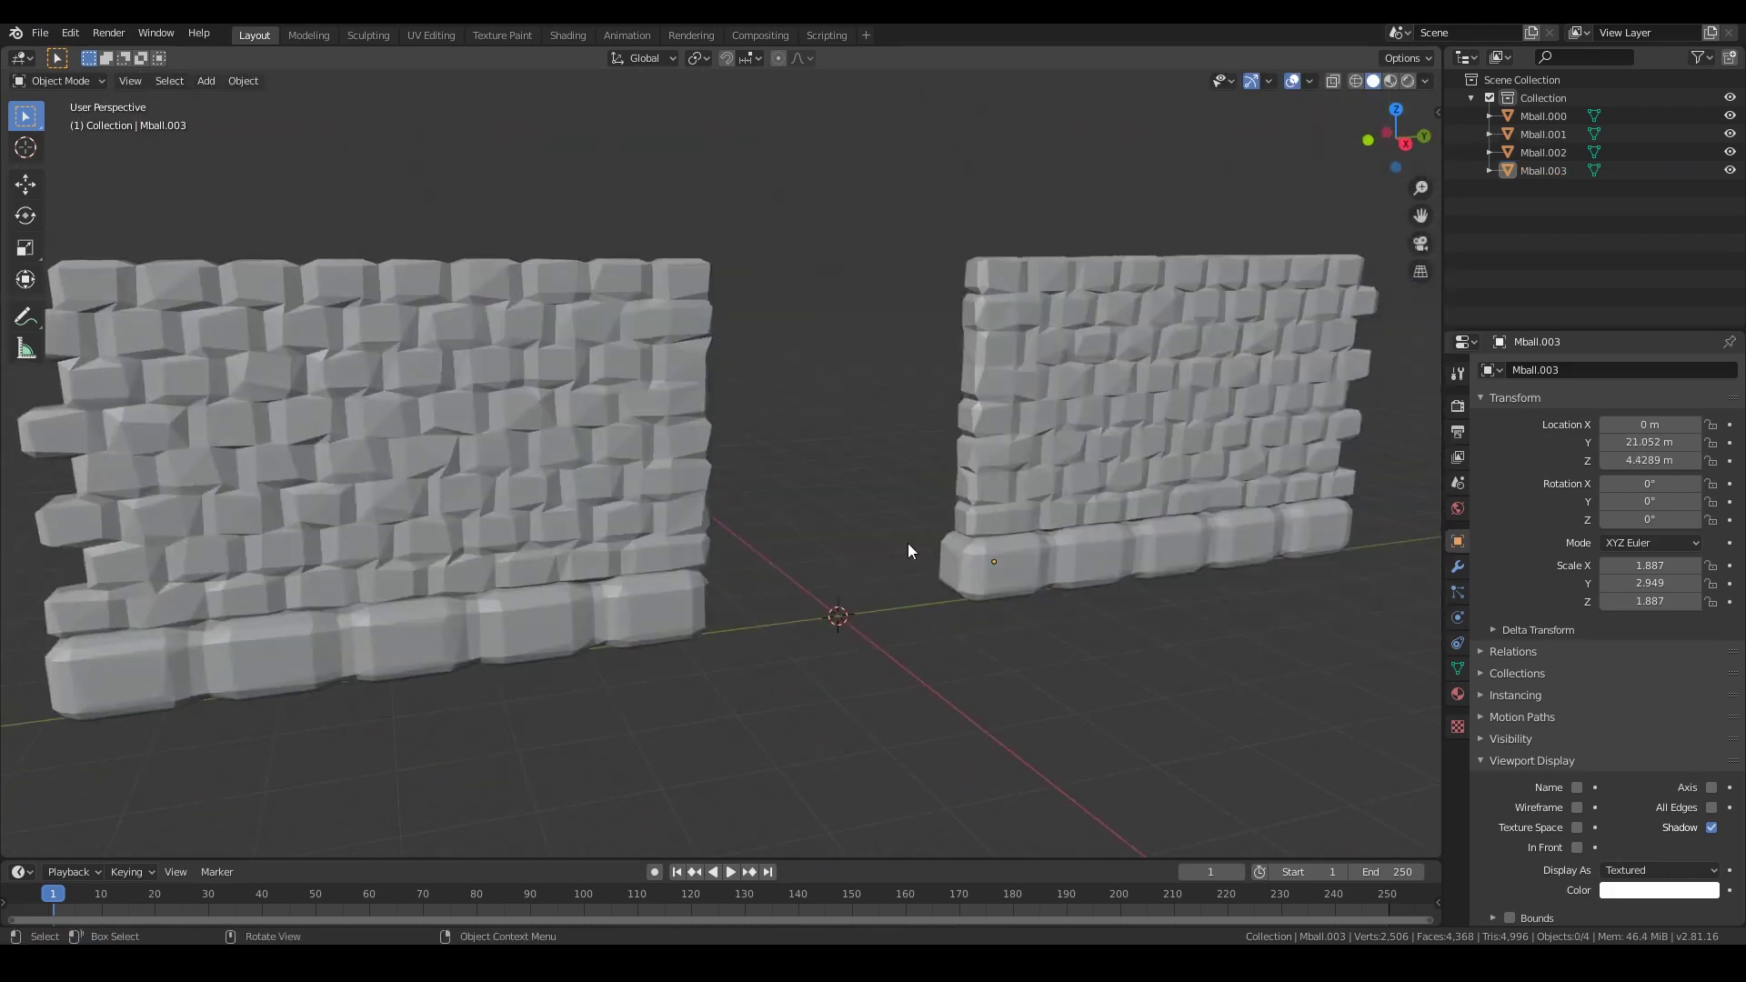
# Step: Add a metaball cube and place it at ground level against the left wall's inner end
pyautogui.press('KP_3')
pyautogui.hotkey('shift', 'a')
pyautogui.moveTo(720, 578)
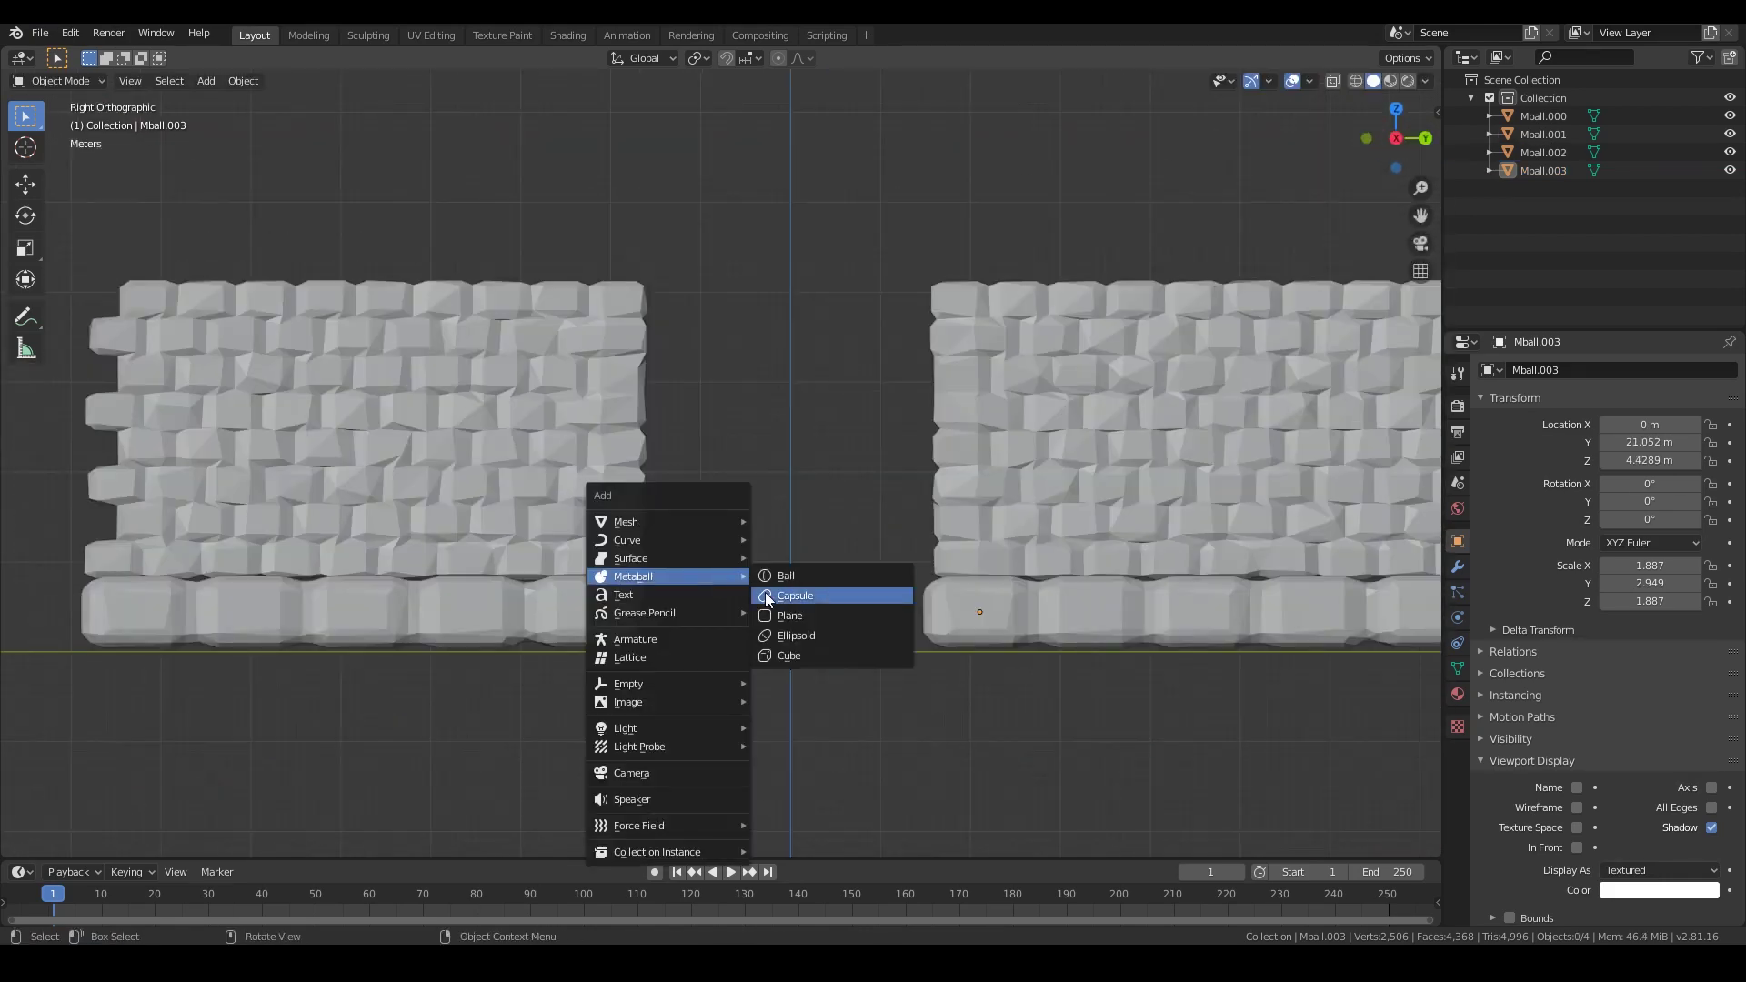
pyautogui.click(777, 659)
pyautogui.press('g')
pyautogui.click(686, 622)
# Step: Scale the metaball cube to about 1.759 along Y and 2.045 along Z to match the base course height
pyautogui.press('s')
pyautogui.press('z')
pyautogui.click(671, 727)
pyautogui.press('s')
pyautogui.press('y')
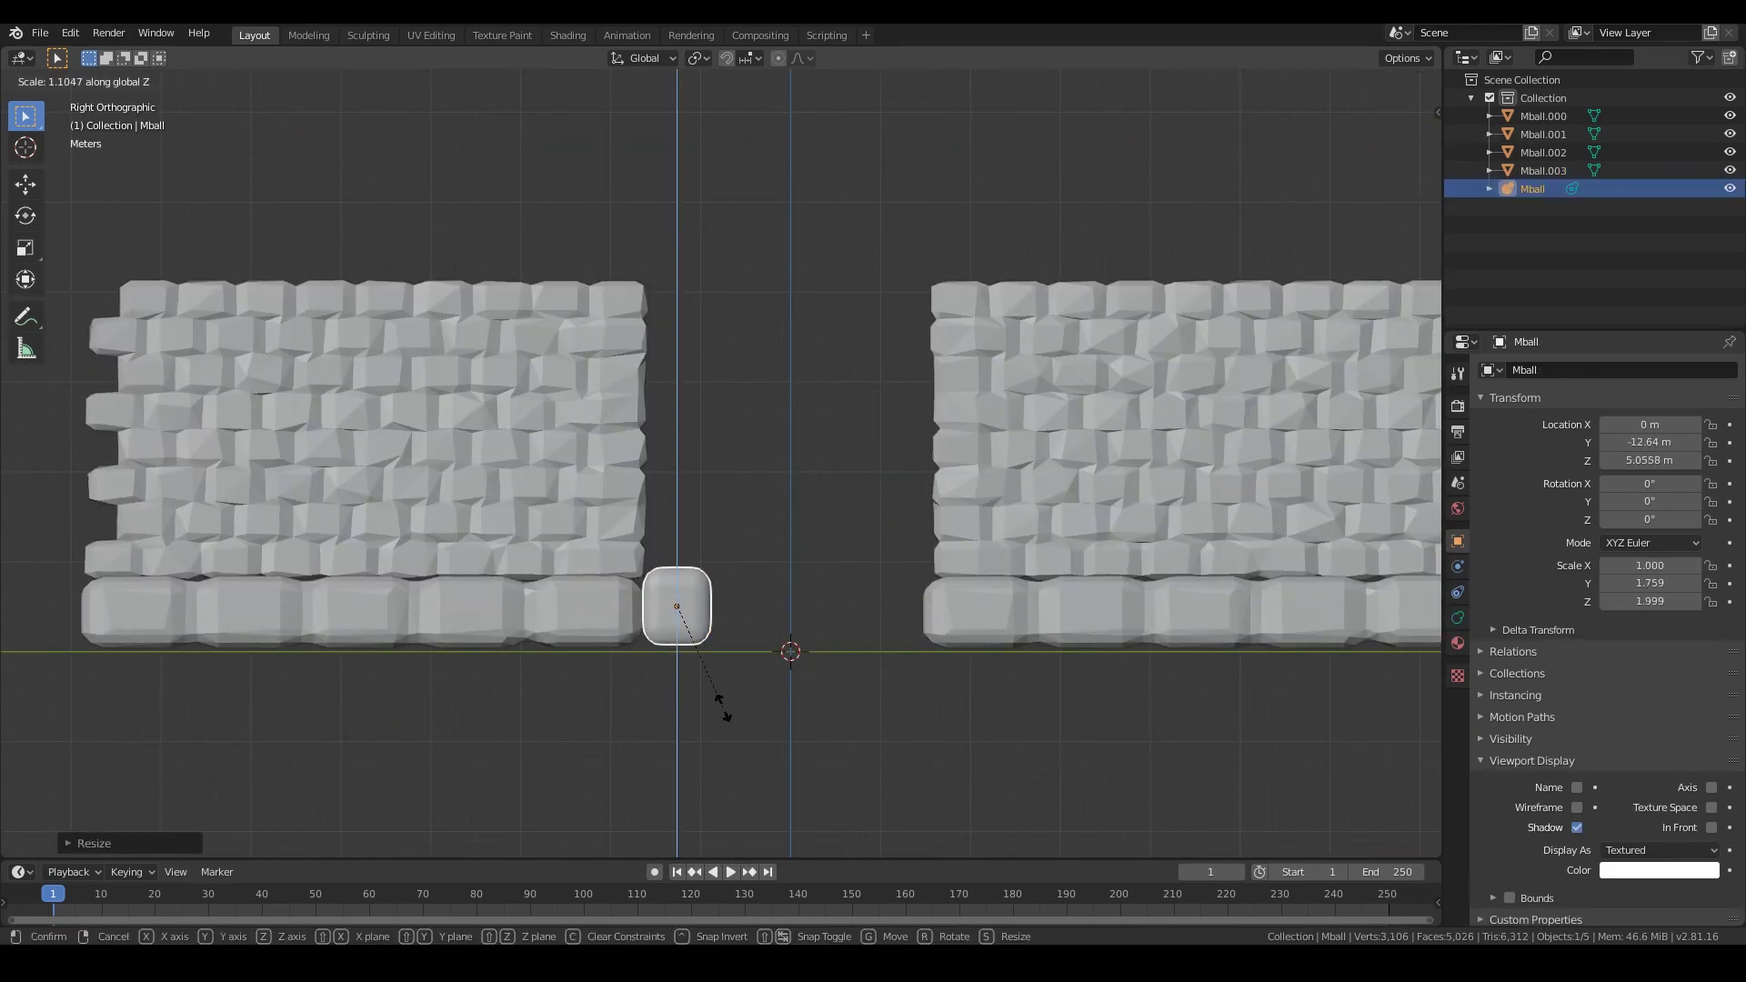
pyautogui.click(714, 707)
# Step: Duplicate the metaball block into a doorway frame with two columns taller than the walls and a row across the gap
pyautogui.hotkey('shift', 'd')
pyautogui.click(685, 243)
pyautogui.hotkey('shift', 'd')
pyautogui.click(750, 243)
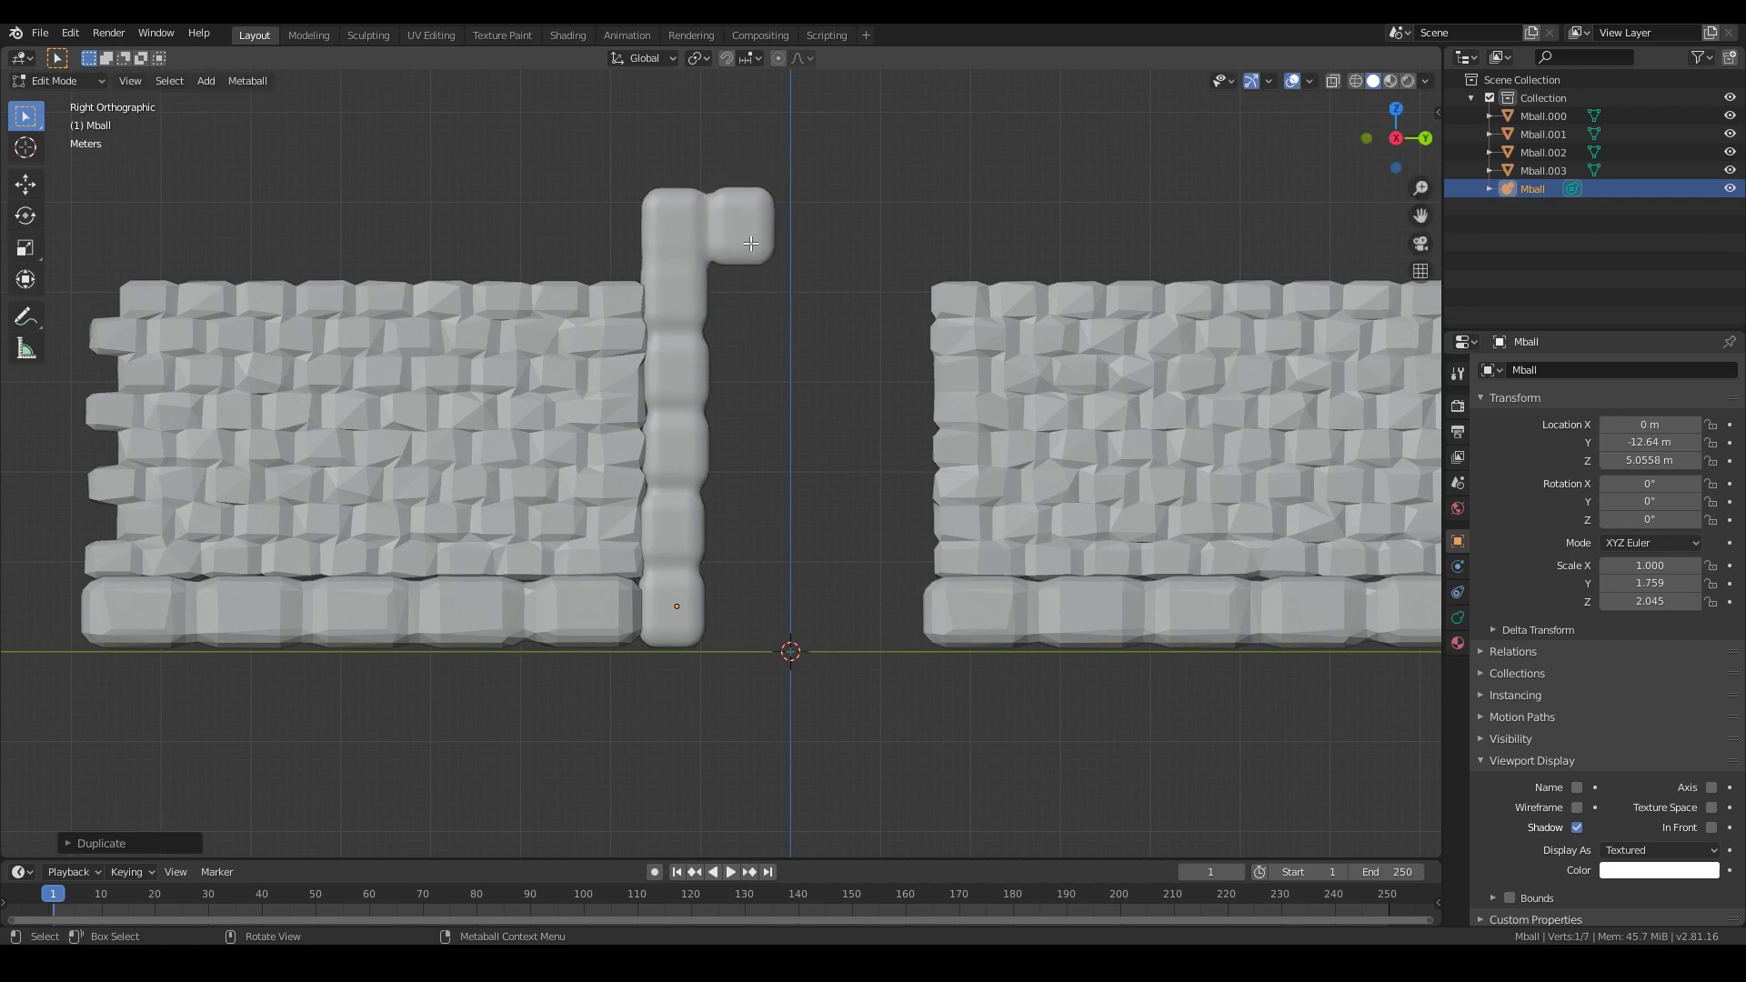
pyautogui.hotkey('shift', 'd')
pyautogui.click(817, 243)
pyautogui.hotkey('shift', 'd')
pyautogui.click(883, 243)
pyautogui.hotkey('shift', 'd')
pyautogui.click(919, 276)
pyautogui.press('Tab')
# Step: Thicken the doorway frame by scaling it along X to about 1.843
pyautogui.moveTo(800, 464); pyautogui.dragTo(901, 519, button='middle')
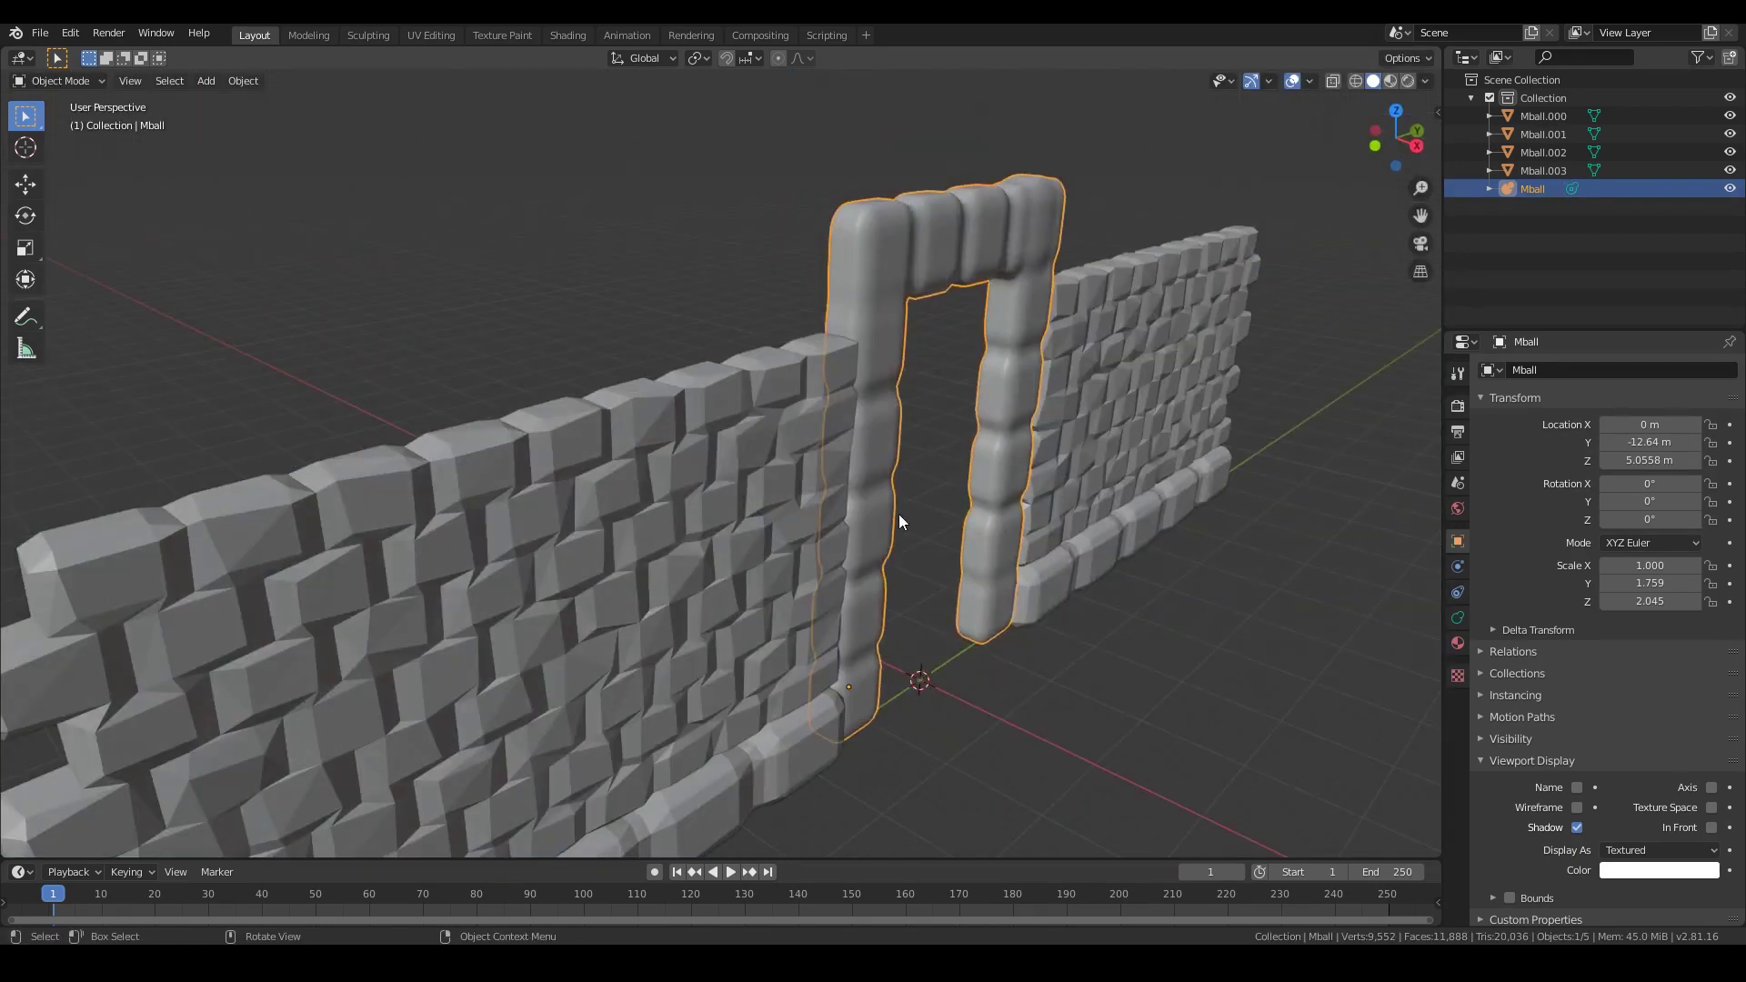
pyautogui.press('s')
pyautogui.press('x')
pyautogui.click(1133, 612)
# Step: Convert the metaball doorway frame to a mesh
pyautogui.moveTo(1132, 612); pyautogui.dragTo(1108, 646, button='middle')
pyautogui.scroll(-1, 1108, 646)
pyautogui.click(243, 80)
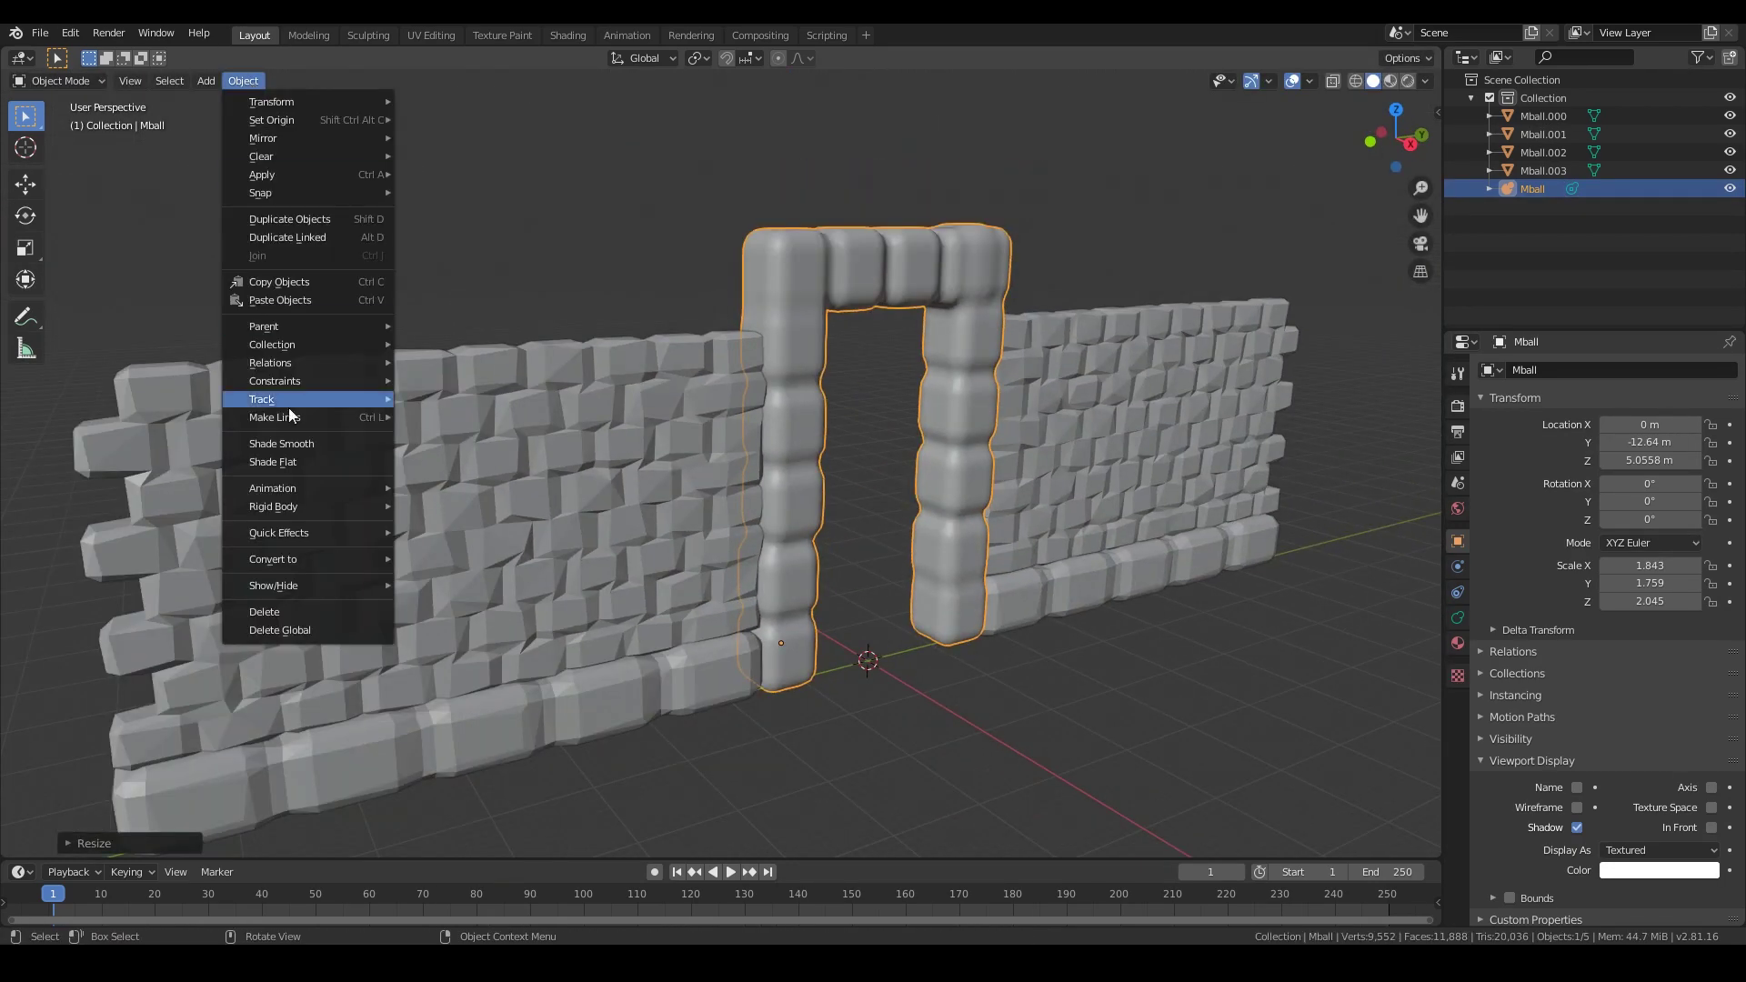
pyautogui.moveTo(300, 558)
pyautogui.click(473, 581)
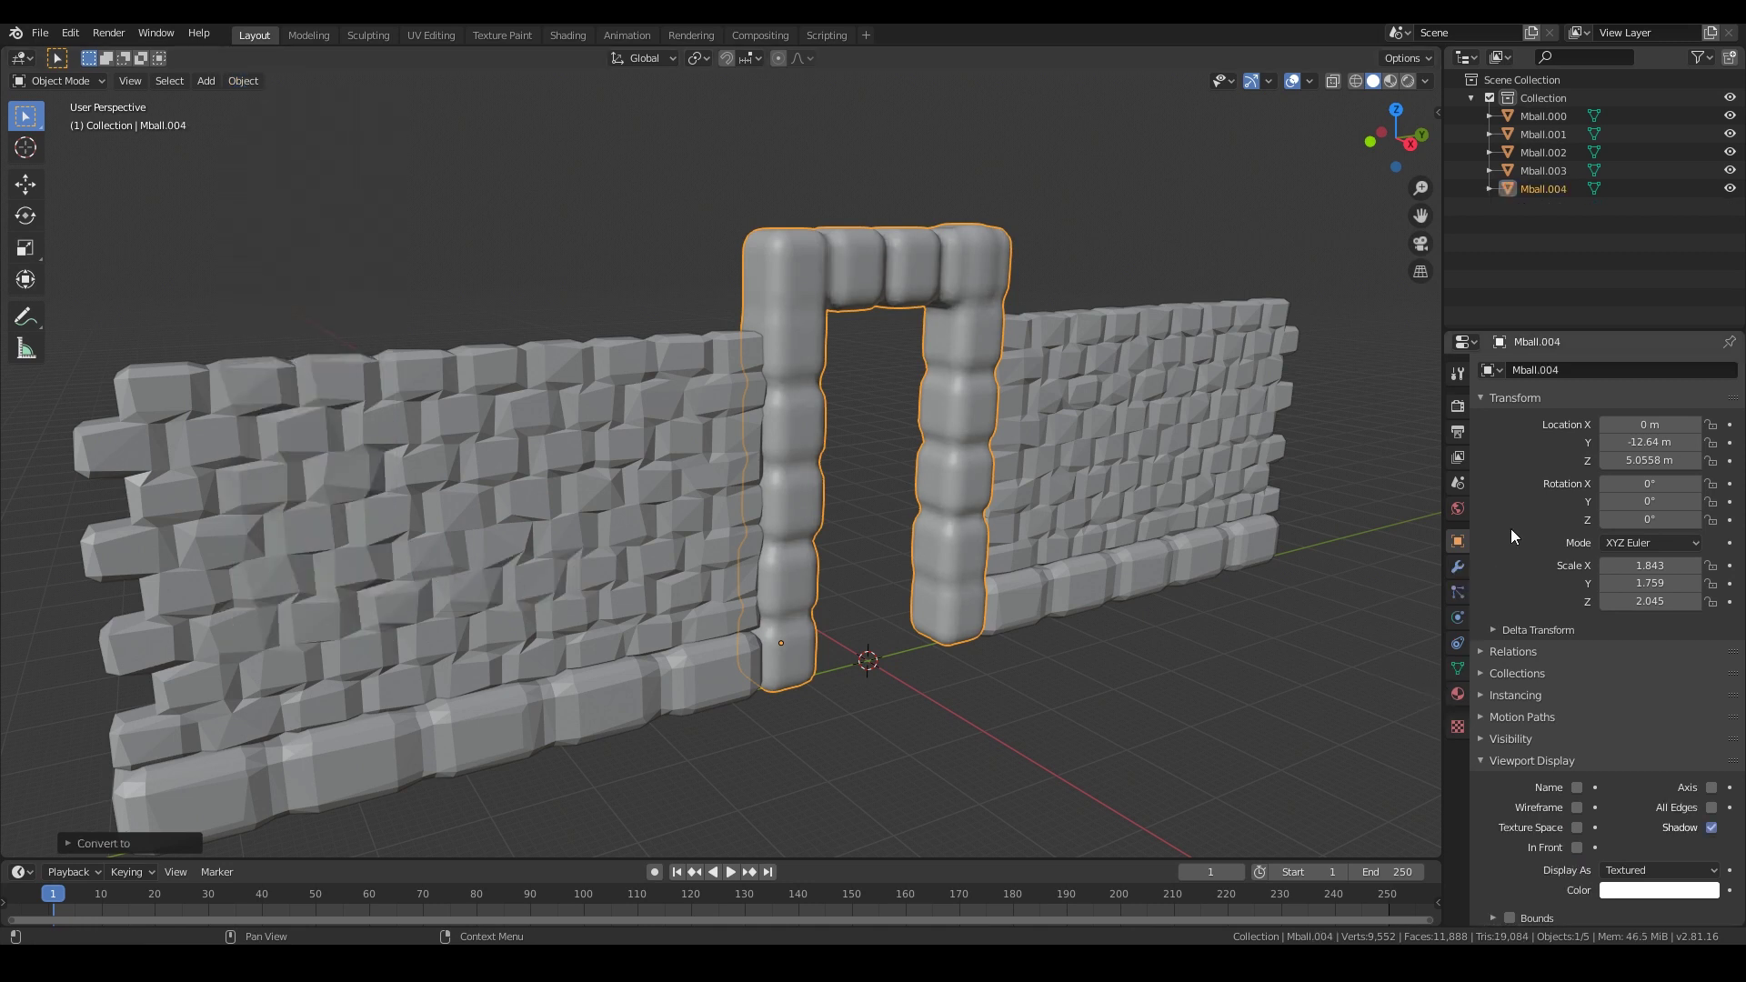
# Step: Display the doorway frame's wireframe and add a Decimate modifier with its ratio lowered below 0.1
pyautogui.click(1578, 808)
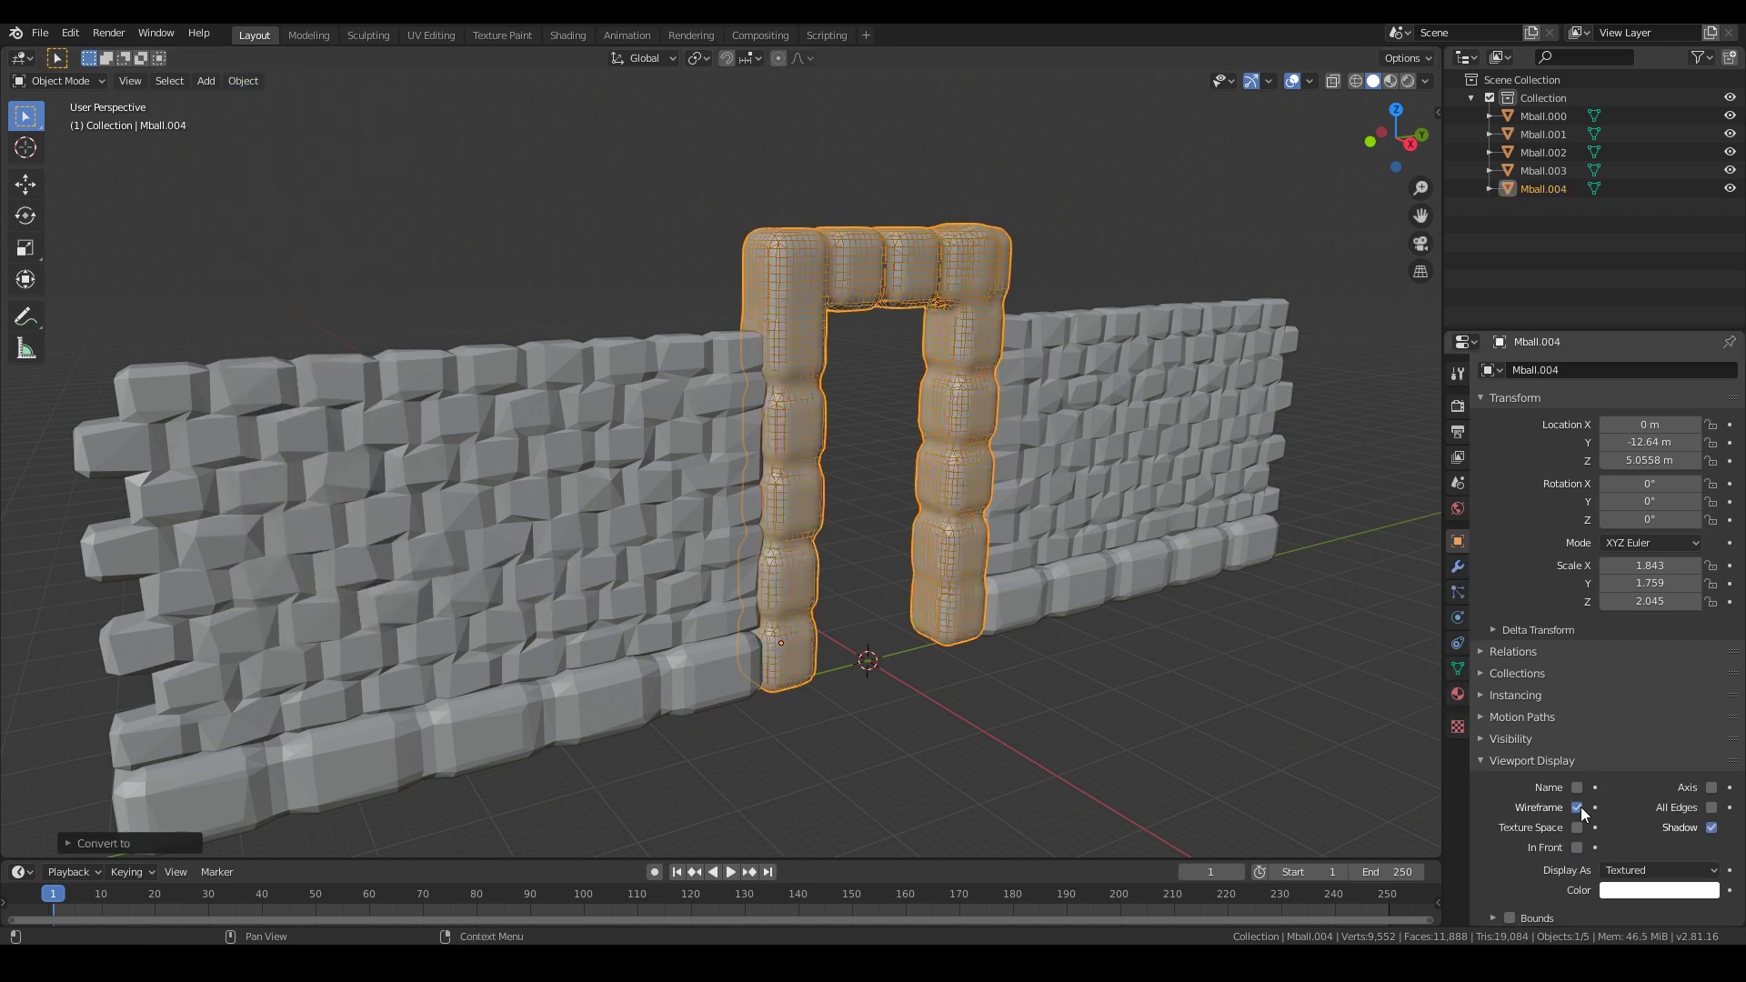
pyautogui.click(1461, 573)
pyautogui.click(1562, 371)
pyautogui.click(1383, 493)
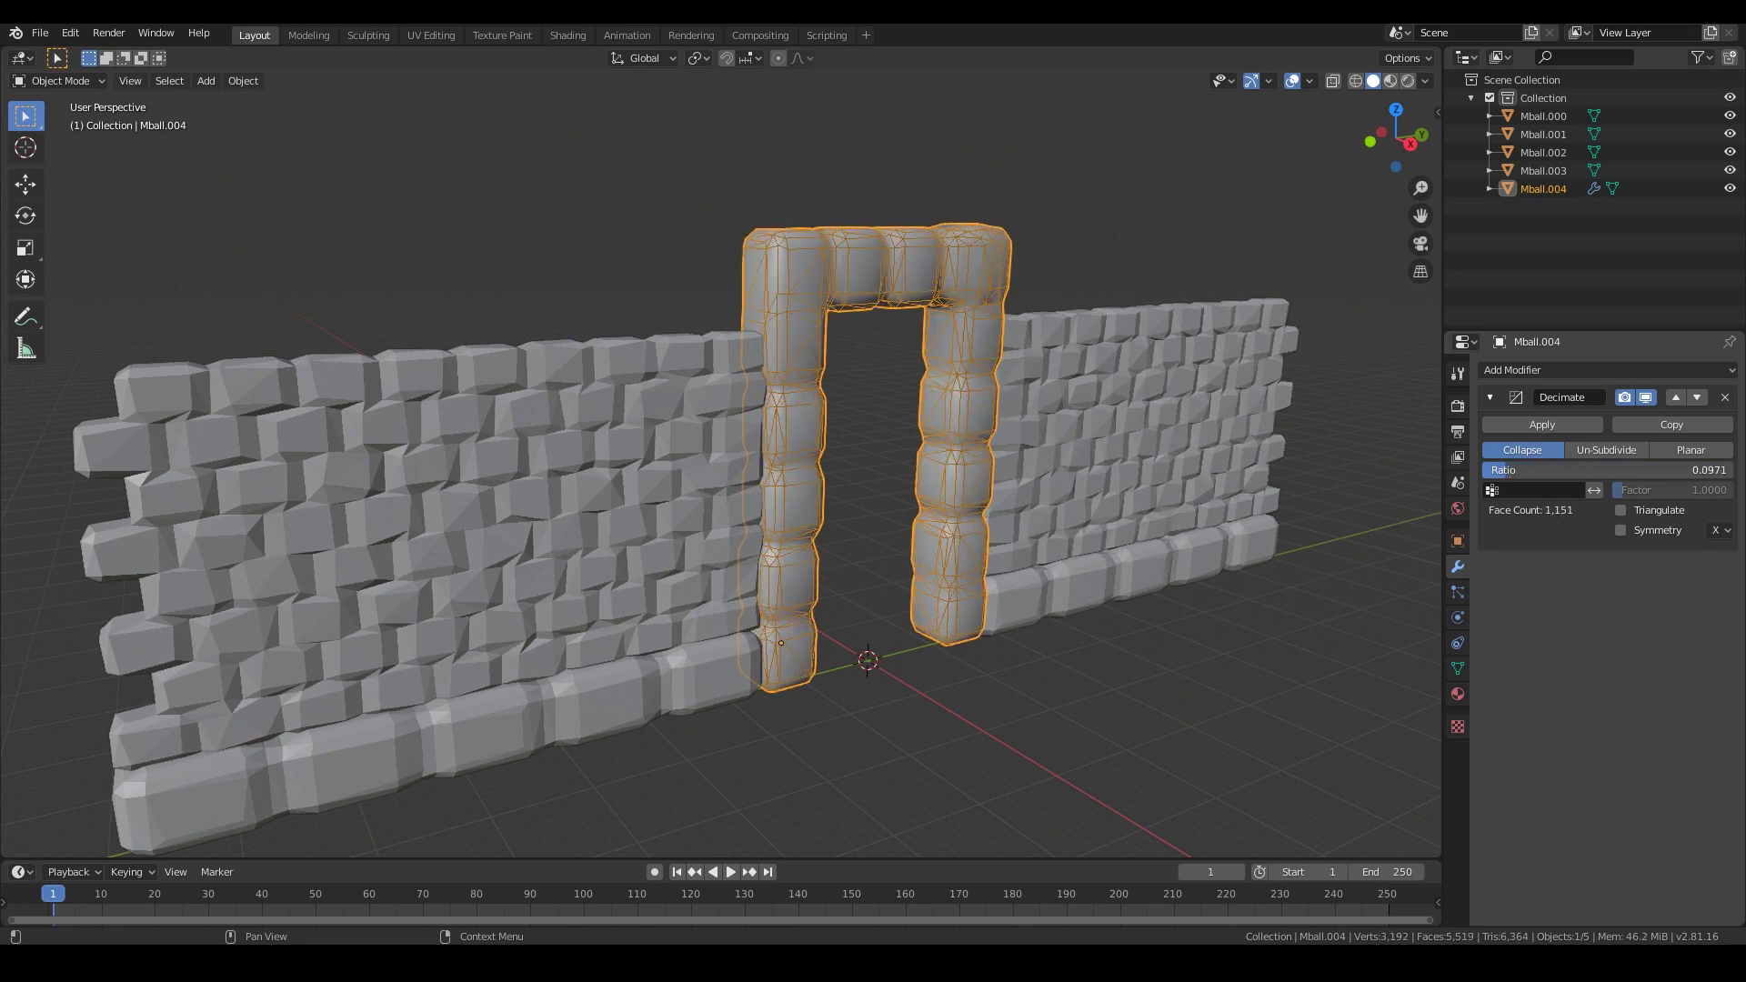
pyautogui.moveTo(1507, 470); pyautogui.dragTo(1500, 470)
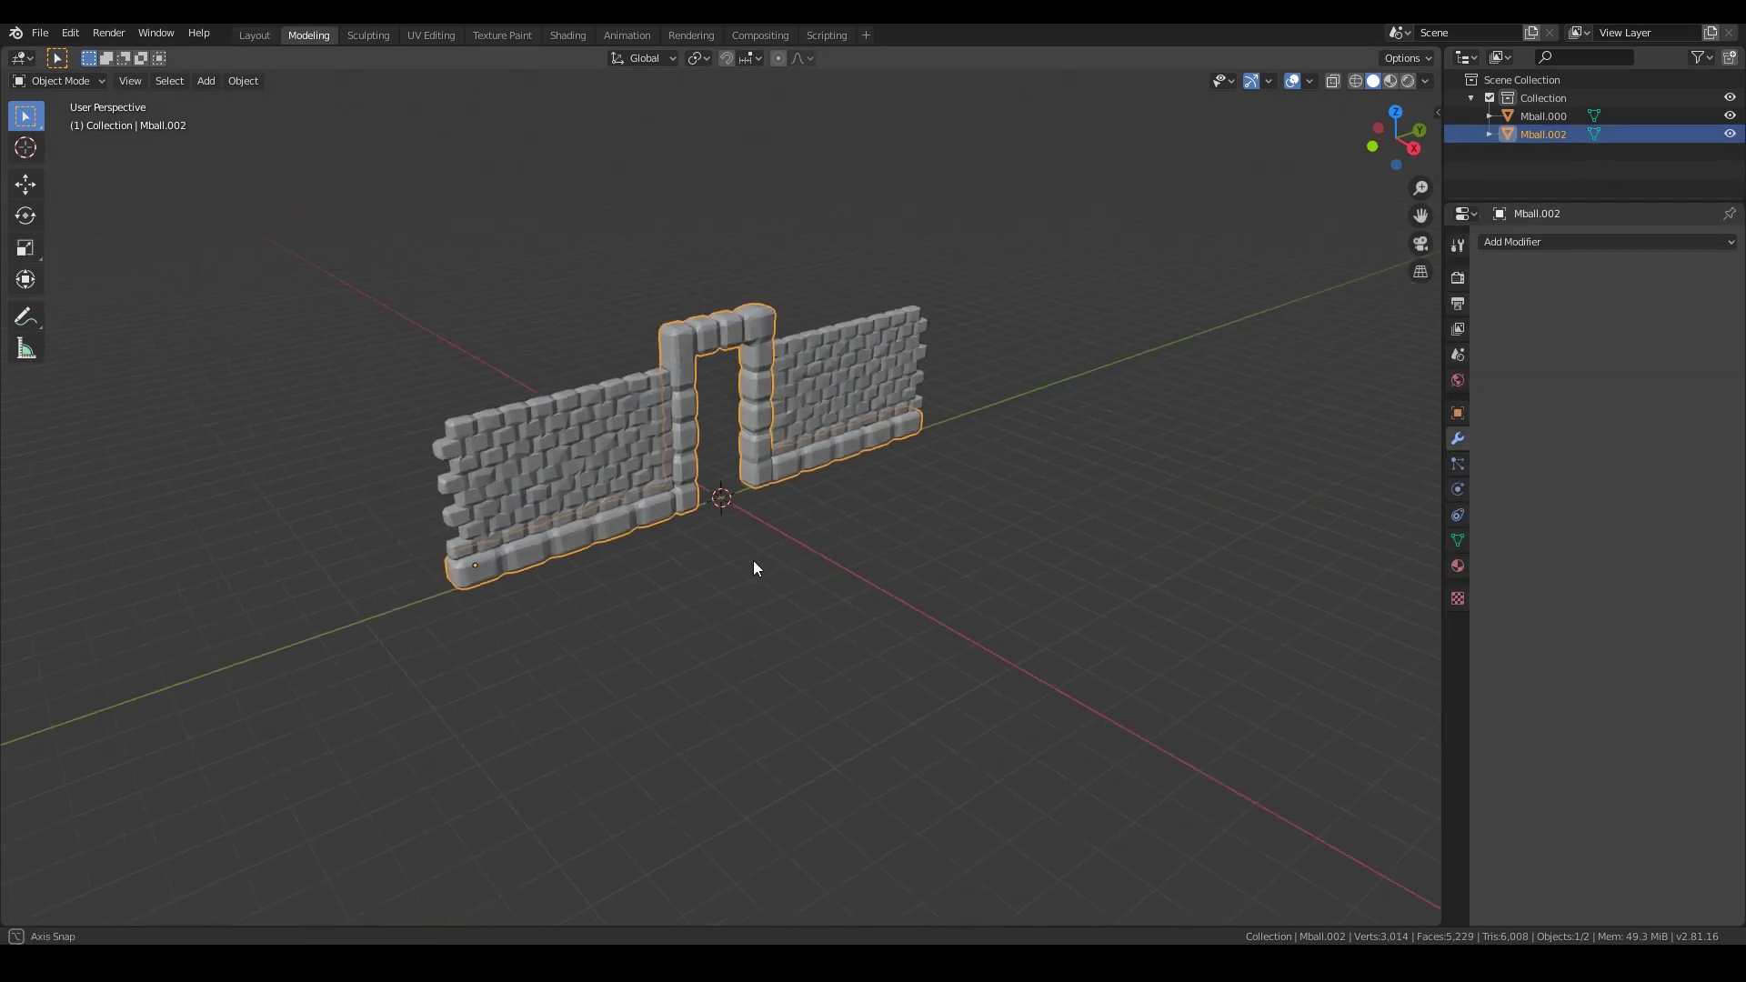
# Step: Add a camera and a plane scaled up into a large ground surface beneath the walls and doorway
pyautogui.moveTo(753, 569); pyautogui.dragTo(769, 570, button='middle')
pyautogui.hotkey('shift', 'a')
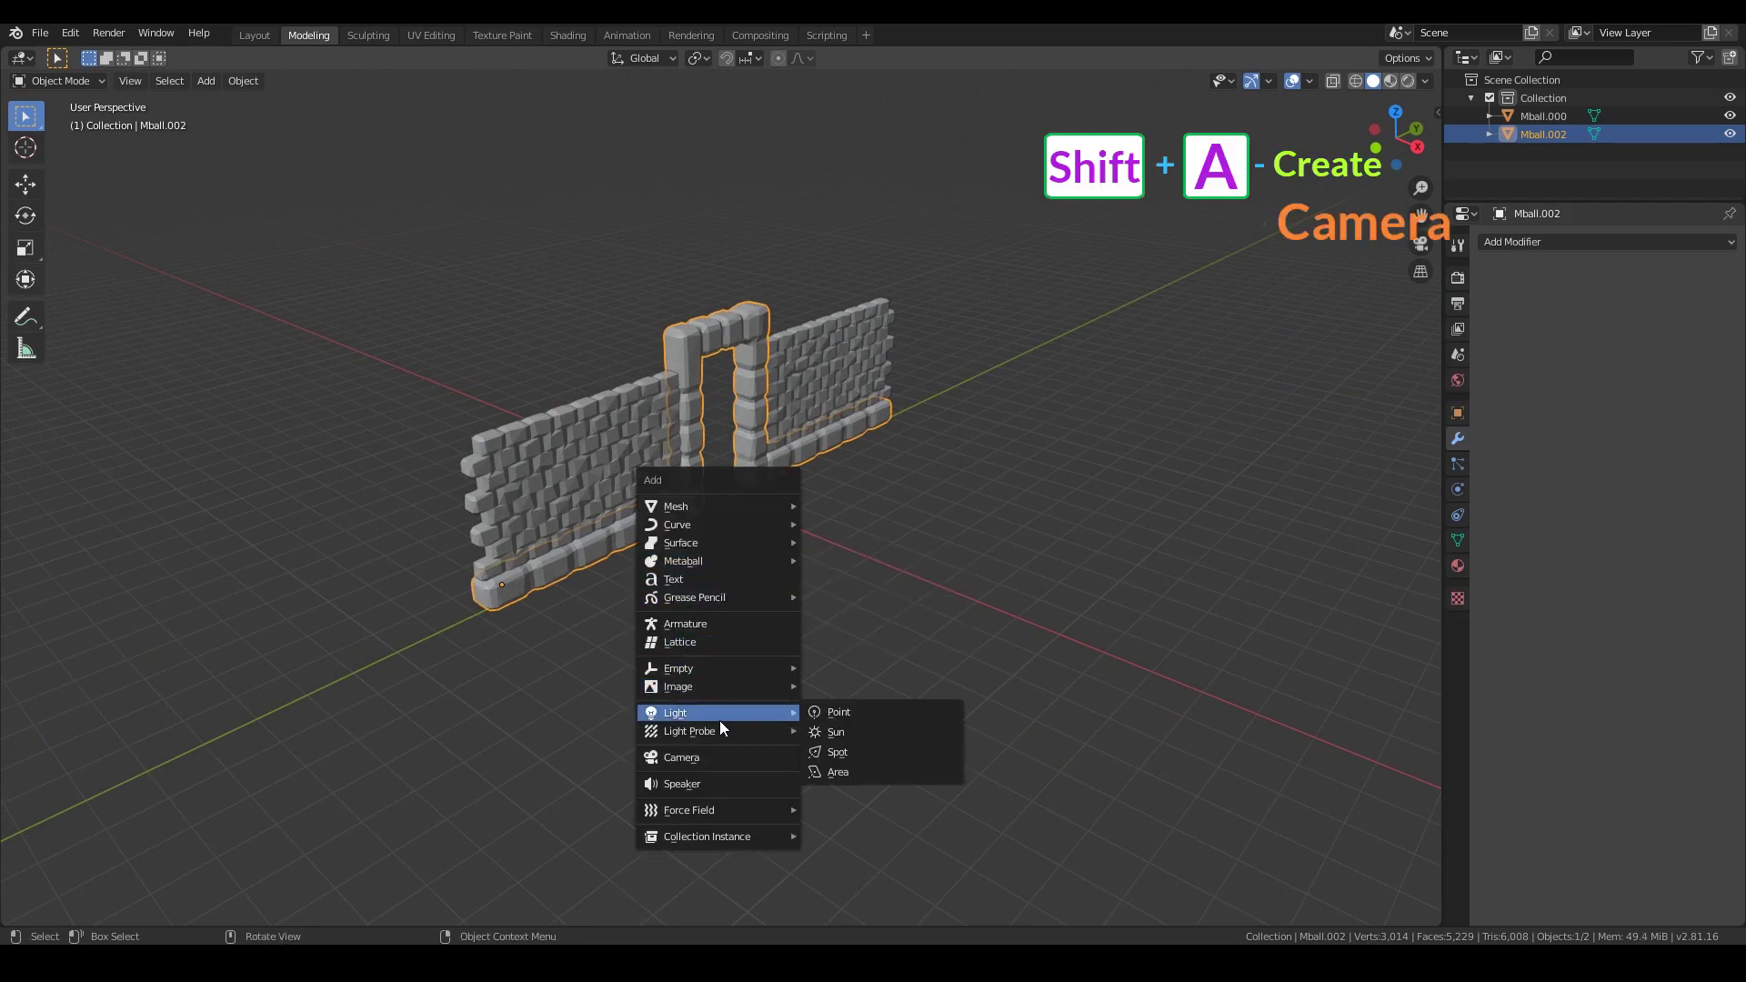
pyautogui.click(683, 759)
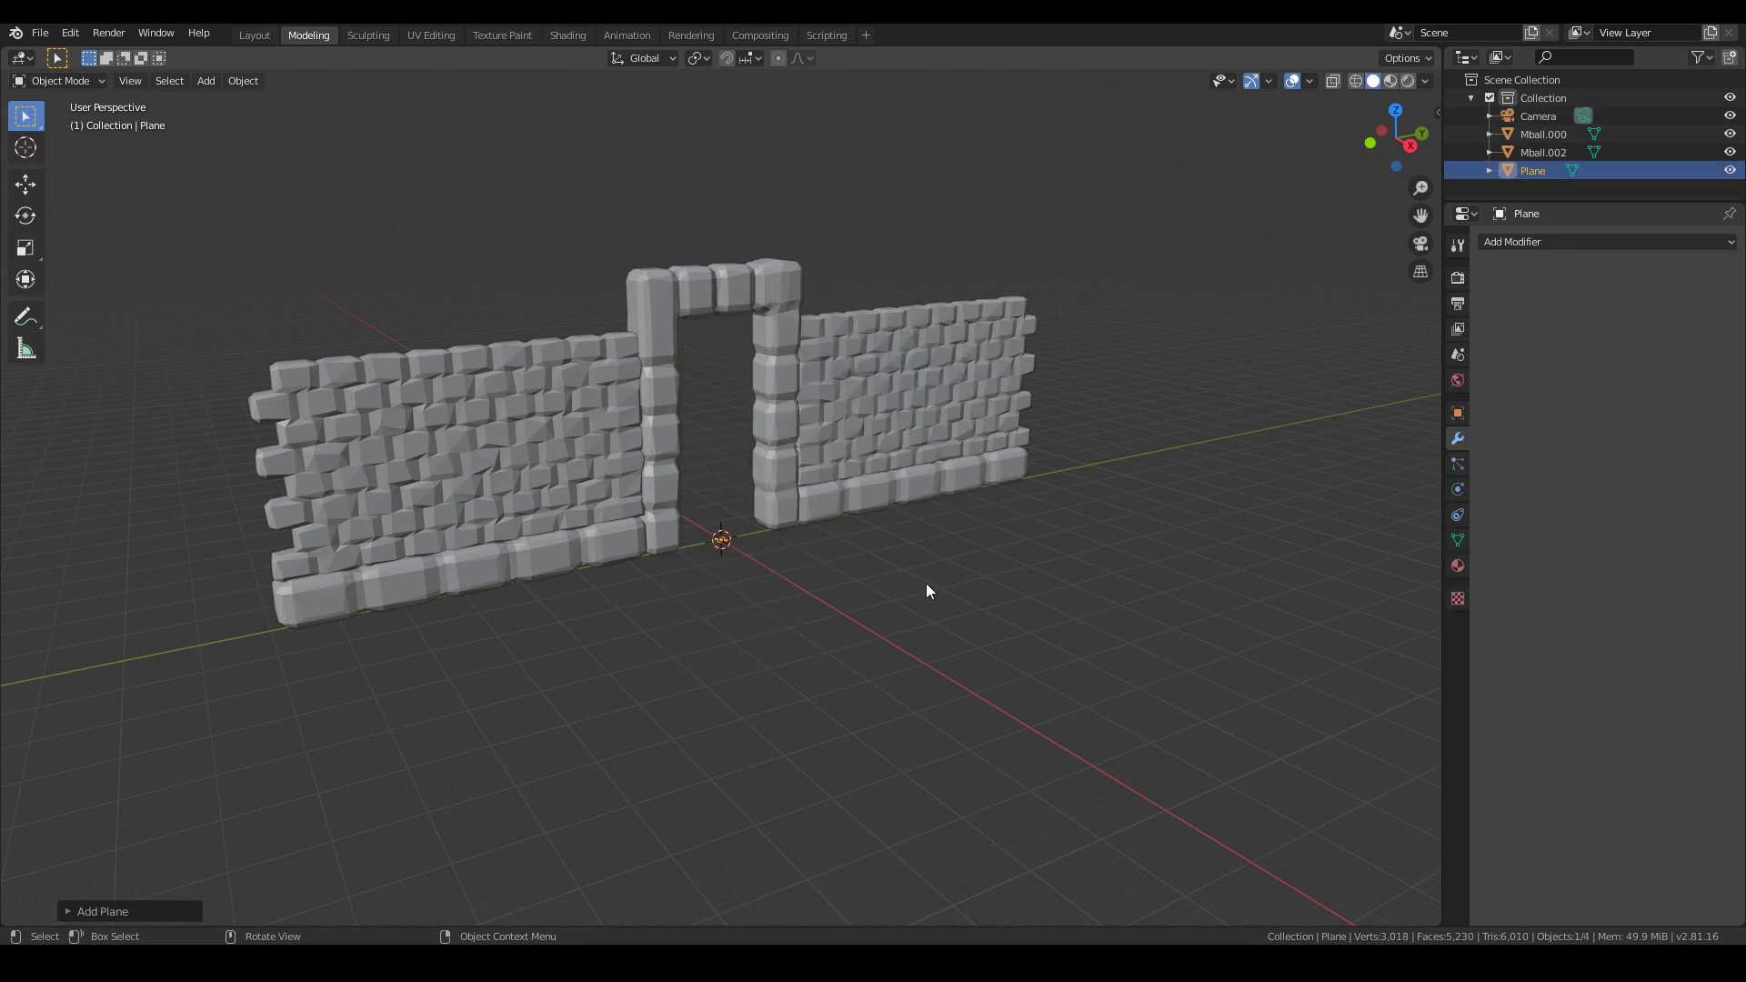
pyautogui.press('s')
pyautogui.click(916, 795)
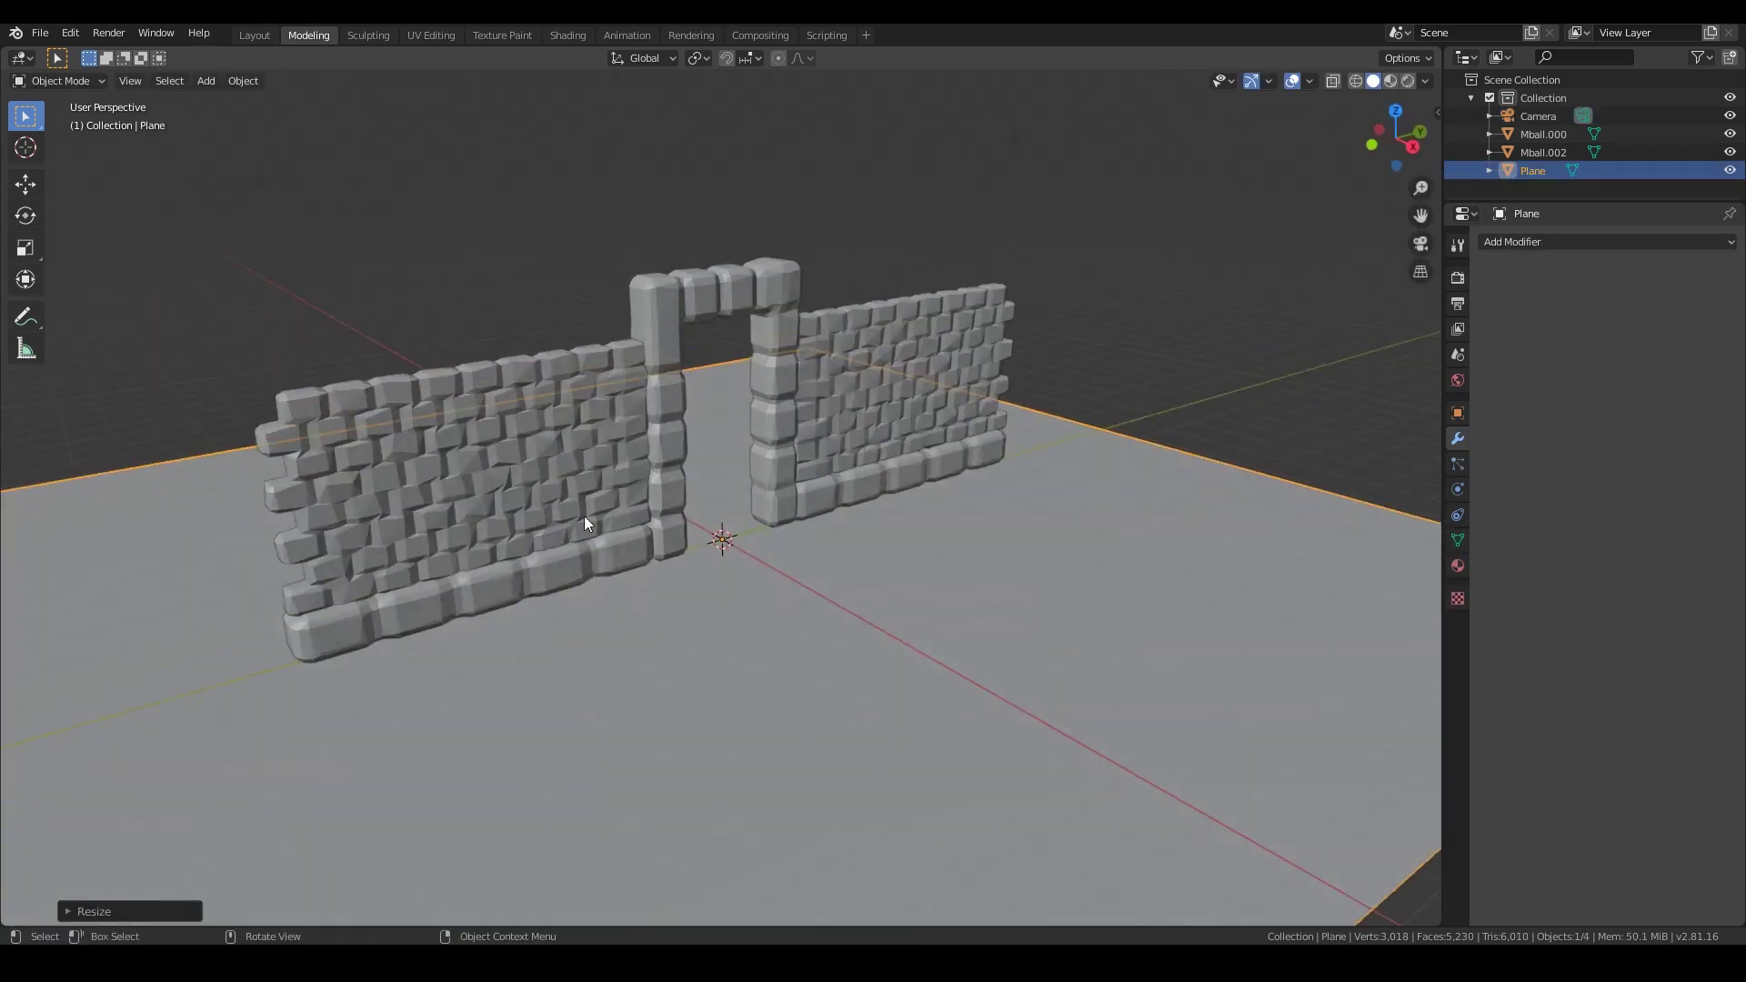
# Step: Align the camera to an angled view that frames both walls and the doorway
pyautogui.press('ctrl+alt+KP_0')
pyautogui.scroll(-1, 799, 578)
pyautogui.moveTo(729, 564); pyautogui.dragTo(817, 571, button='middle')
pyautogui.press('ctrl+alt+KP_0')
pyautogui.press('ctrl+alt+KP_0')
pyautogui.scroll(-1, 816, 571)
pyautogui.press('ctrl+alt+KP_0')
pyautogui.scroll(2, 817, 570)
pyautogui.scroll(1, 816, 570)
pyautogui.keyDown('shift'); pyautogui.moveTo(650, 539); pyautogui.dragTo(751, 503, button='middle'); pyautogui.keyUp('shift')
pyautogui.scroll(-3, 751, 504)
# Step: Add a point light and move it high beside the walls to about X 73.2 m, Y 17.6 m, Z 69.1 m
pyautogui.moveTo(806, 574); pyautogui.dragTo(871, 587, button='middle')
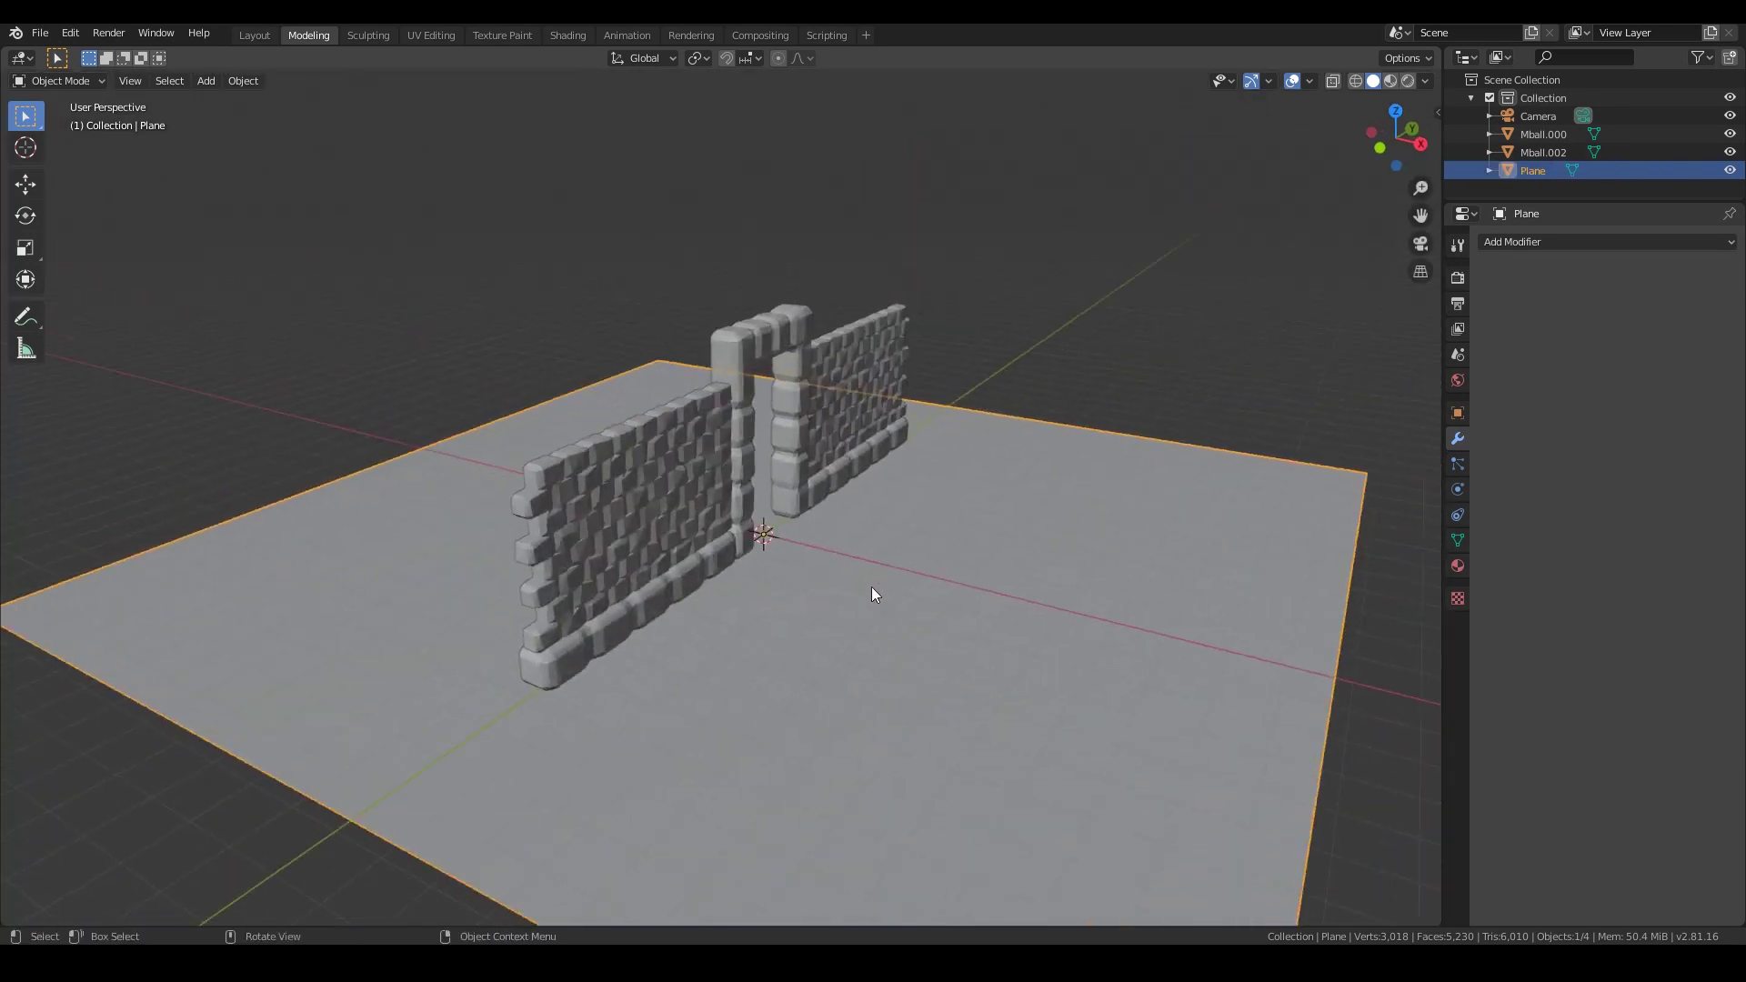
pyautogui.hotkey('shift', 'a')
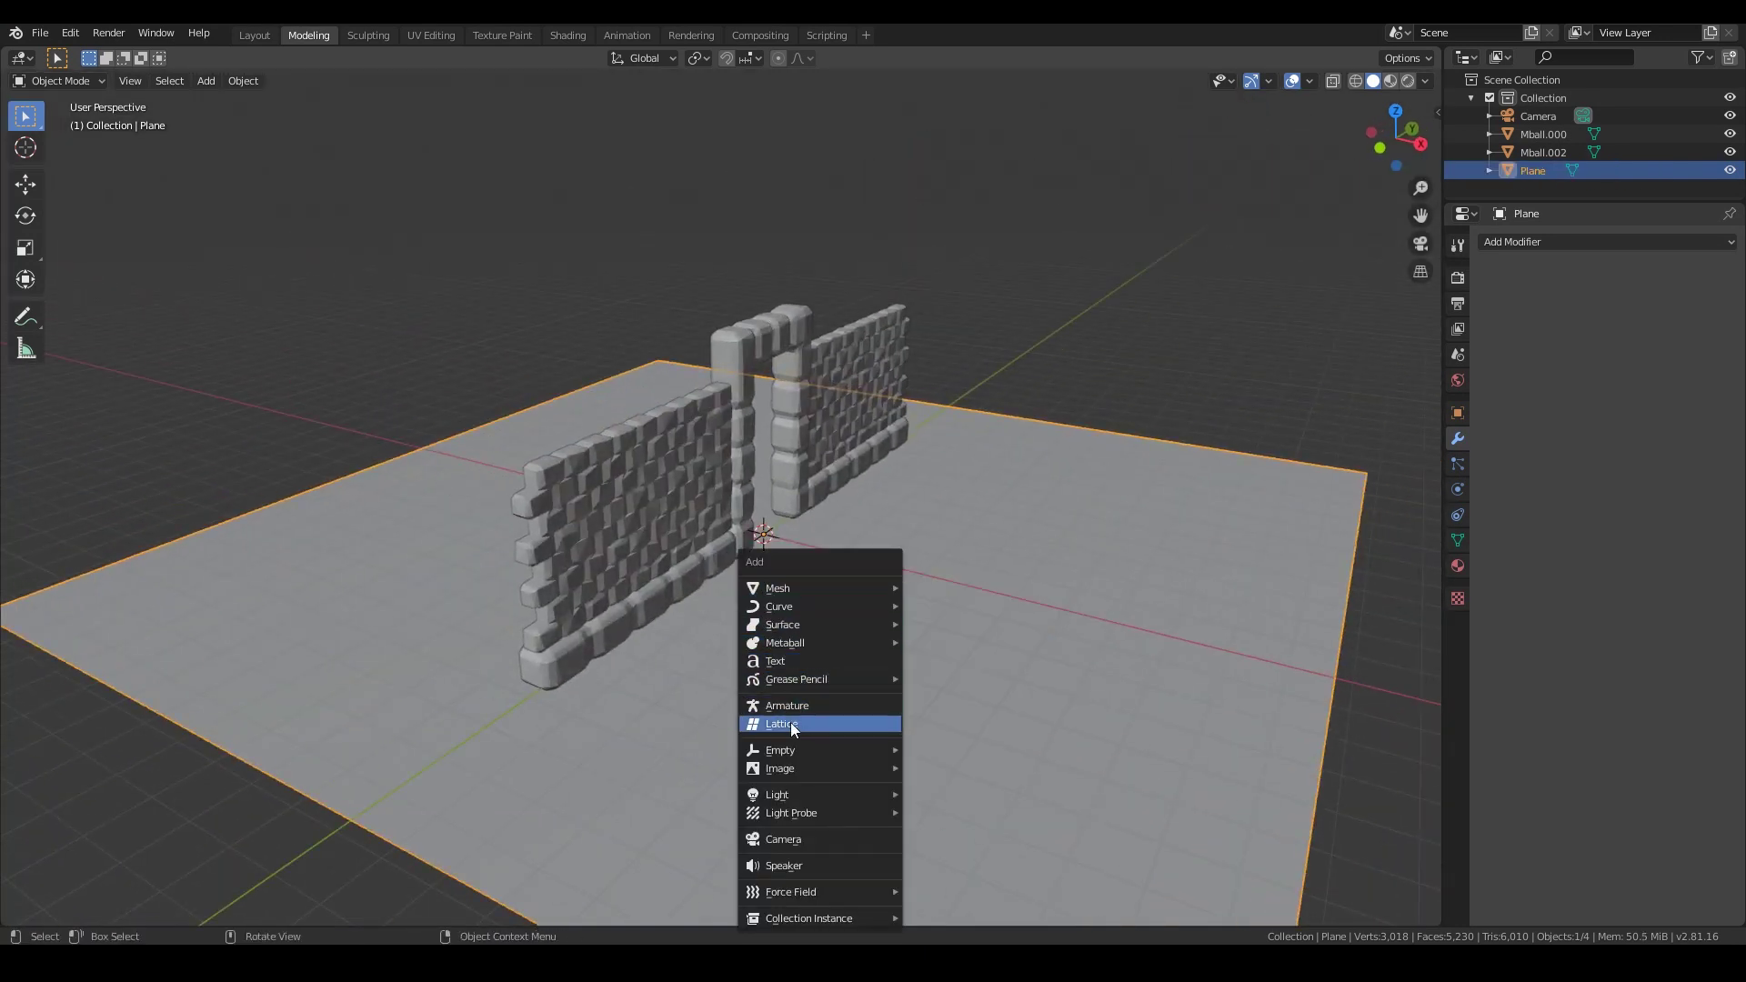
pyautogui.moveTo(809, 798)
pyautogui.click(948, 794)
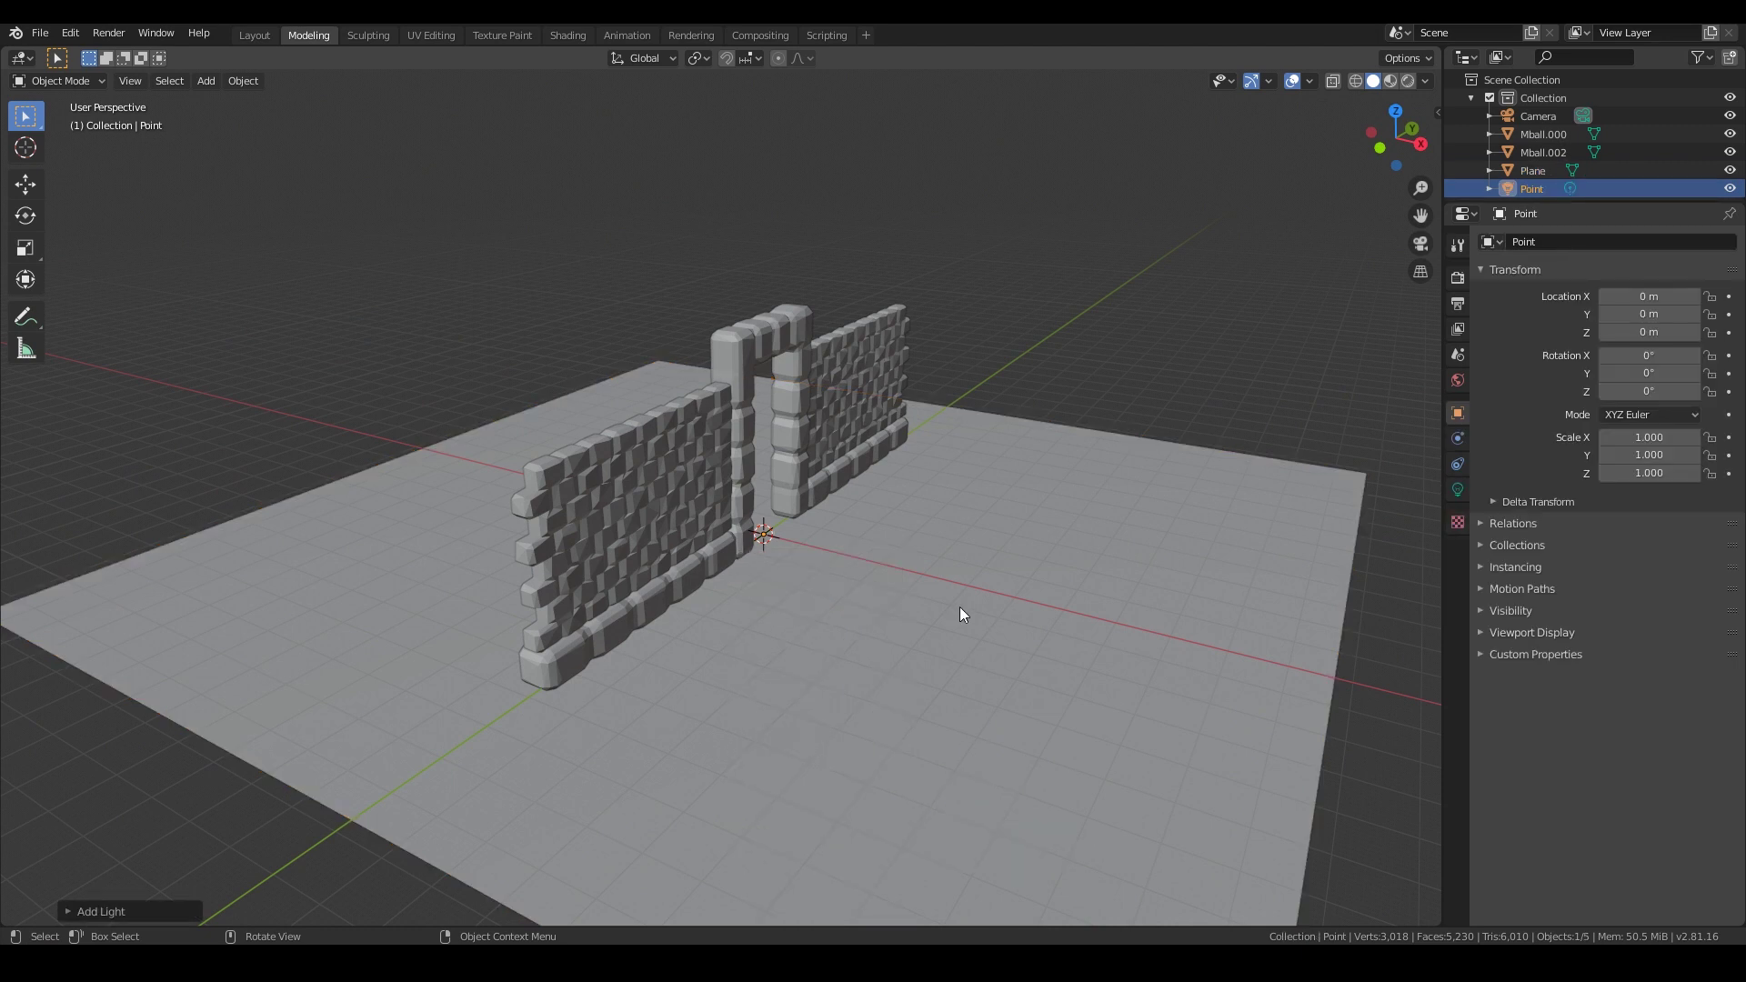
pyautogui.moveTo(959, 608); pyautogui.dragTo(1024, 576, button='middle')
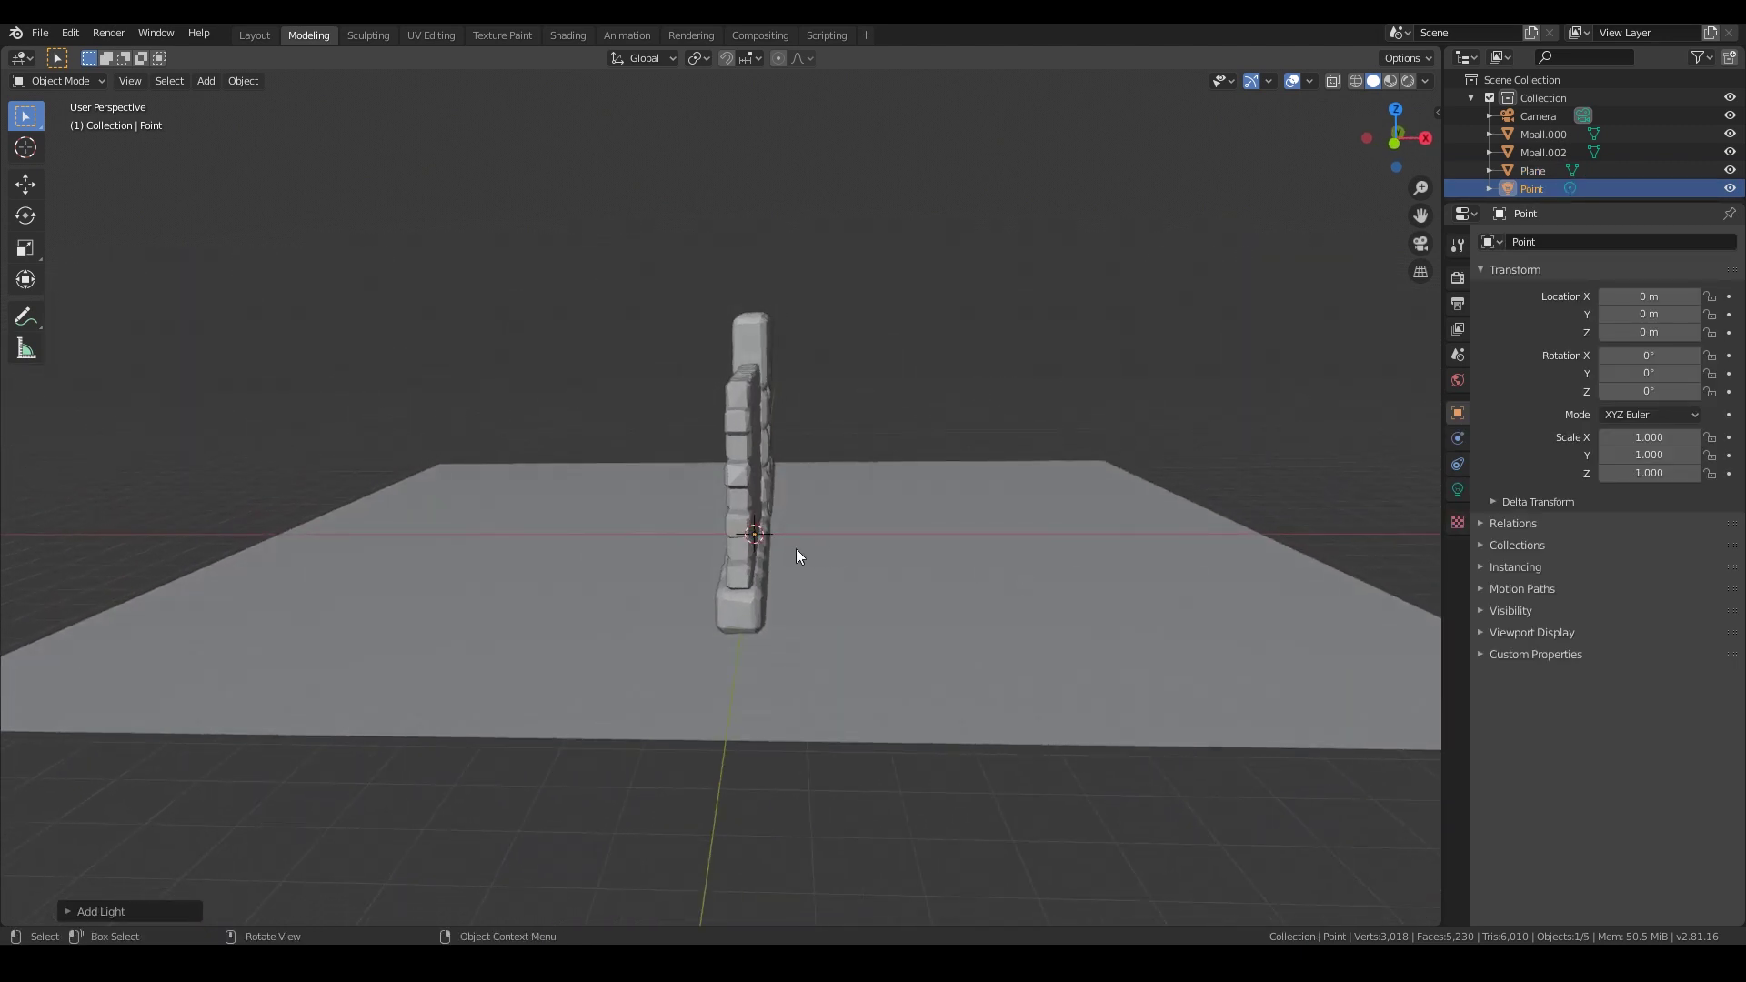
pyautogui.press('g')
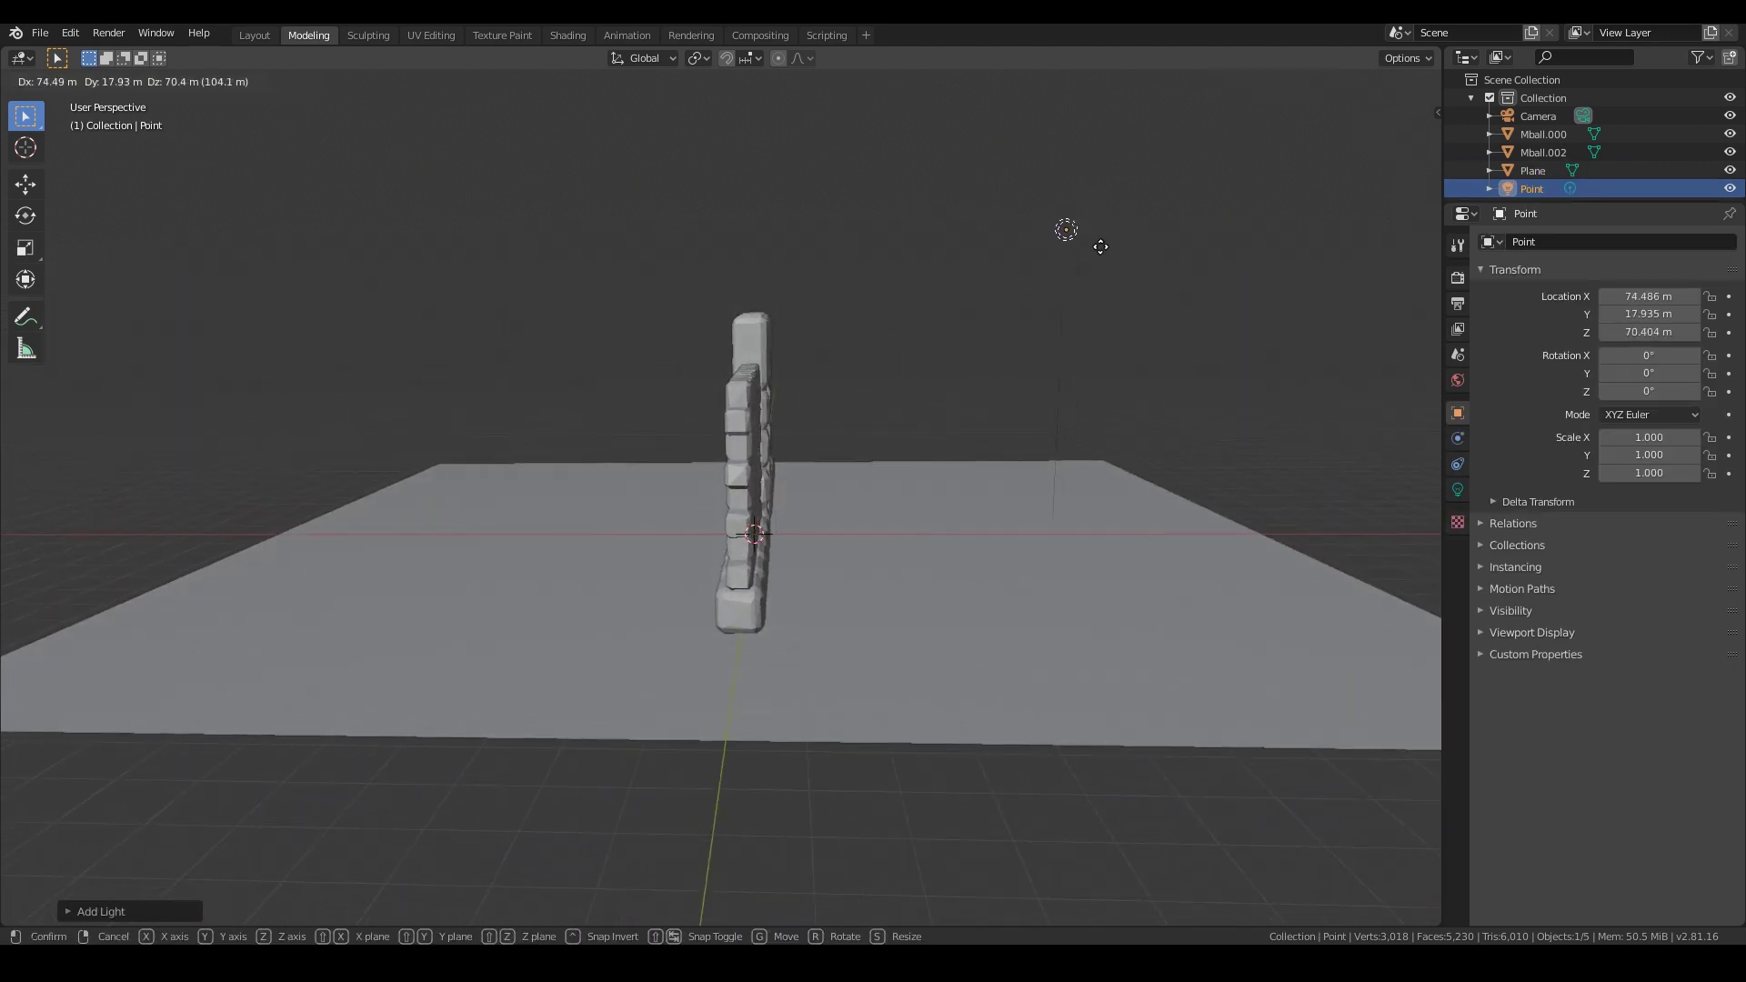
pyautogui.click(1095, 251)
# Step: Switch the viewport to Rendered shading to preview the scene lighting
pyautogui.moveTo(1115, 364); pyautogui.dragTo(857, 393, button='middle')
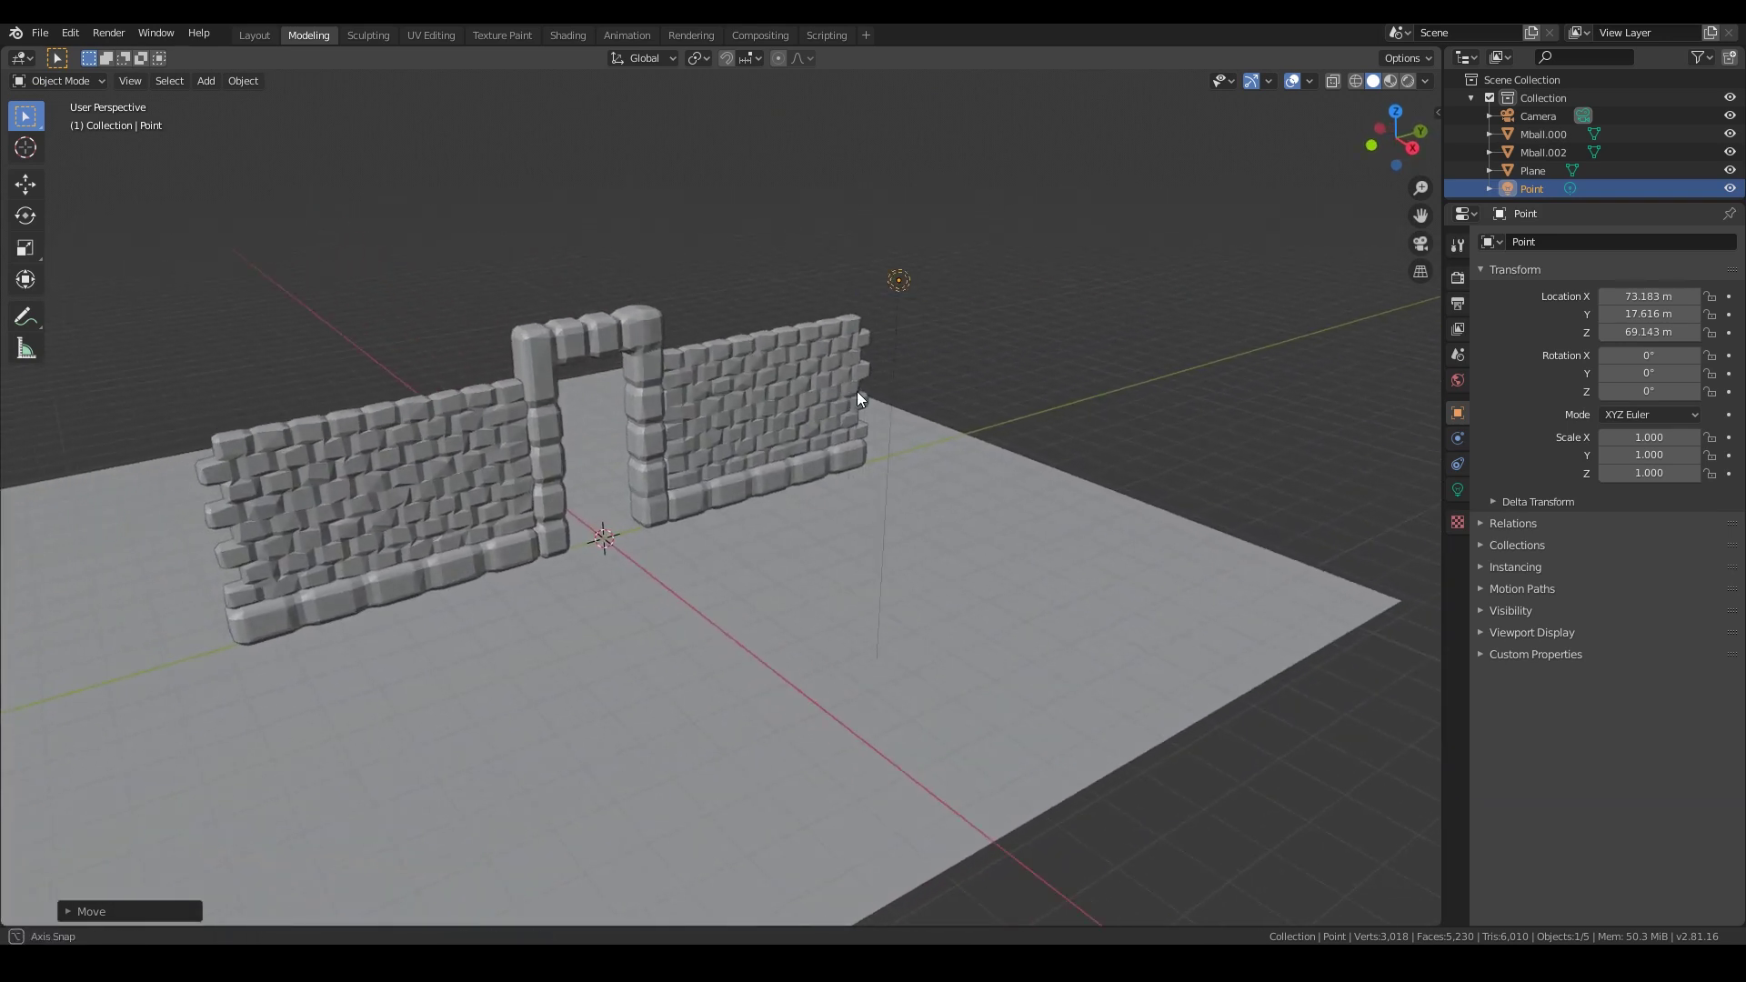
pyautogui.click(1393, 81)
pyautogui.click(1407, 82)
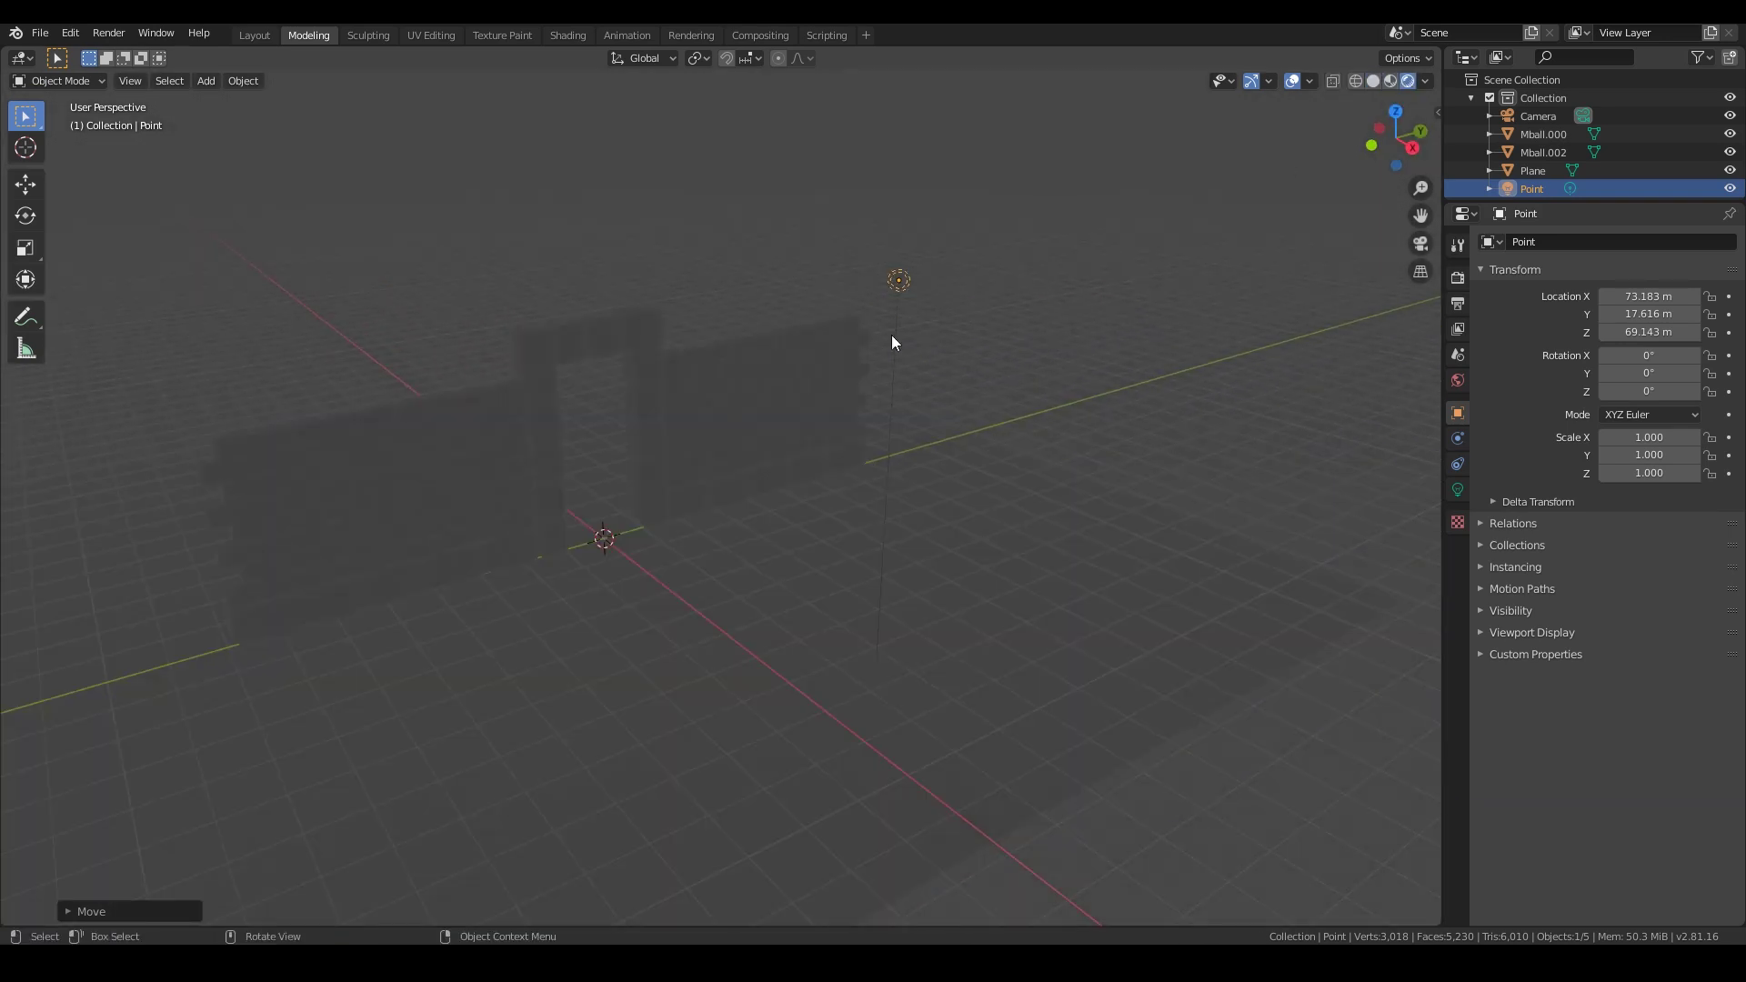
pyautogui.moveTo(924, 300); pyautogui.dragTo(918, 308, button='middle')
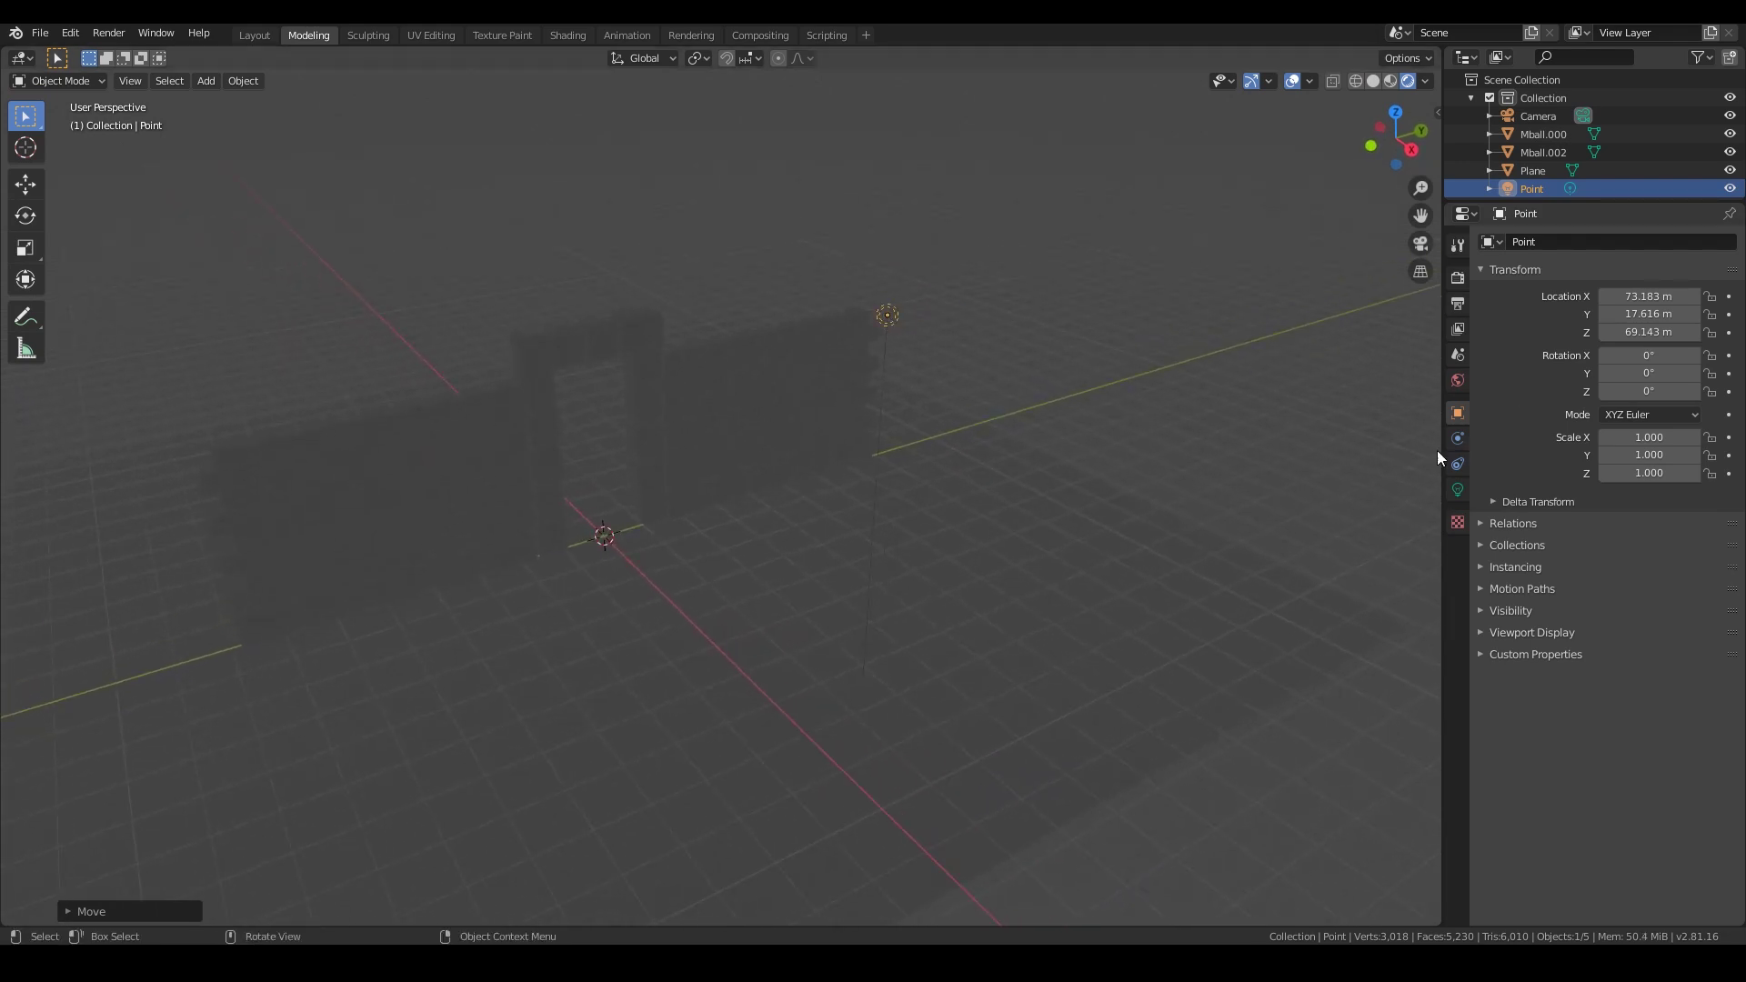
# Step: Set the point light's power to 80000
pyautogui.click(1458, 489)
pyautogui.moveTo(886, 320); pyautogui.dragTo(973, 289, button='middle')
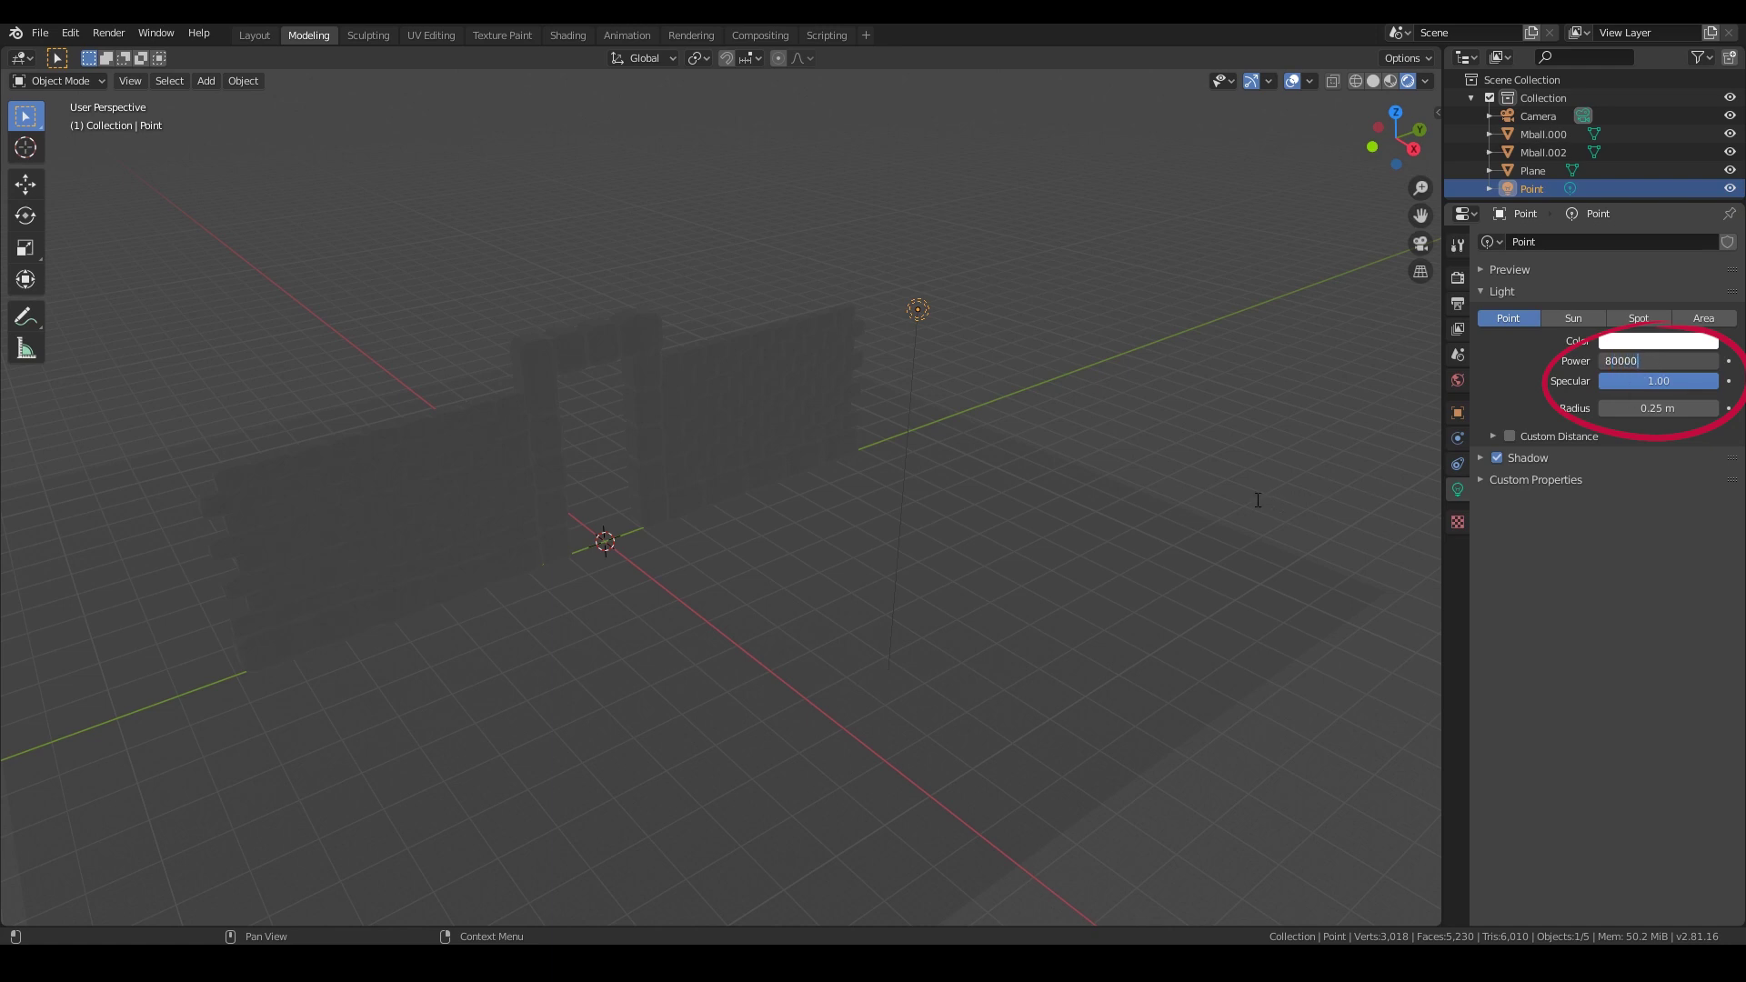
pyautogui.press('Return')
pyautogui.moveTo(1027, 442)
pyautogui.mouseDown(button='middle')
pyautogui.moveTo(1020, 406)
pyautogui.moveTo(1081, 427)
pyautogui.moveTo(1055, 419)
pyautogui.mouseUp(button='middle')
pyautogui.scroll(3, 722, 412)
pyautogui.keyDown('shift'); pyautogui.moveTo(696, 418); pyautogui.dragTo(903, 445, button='middle'); pyautogui.keyUp('shift')
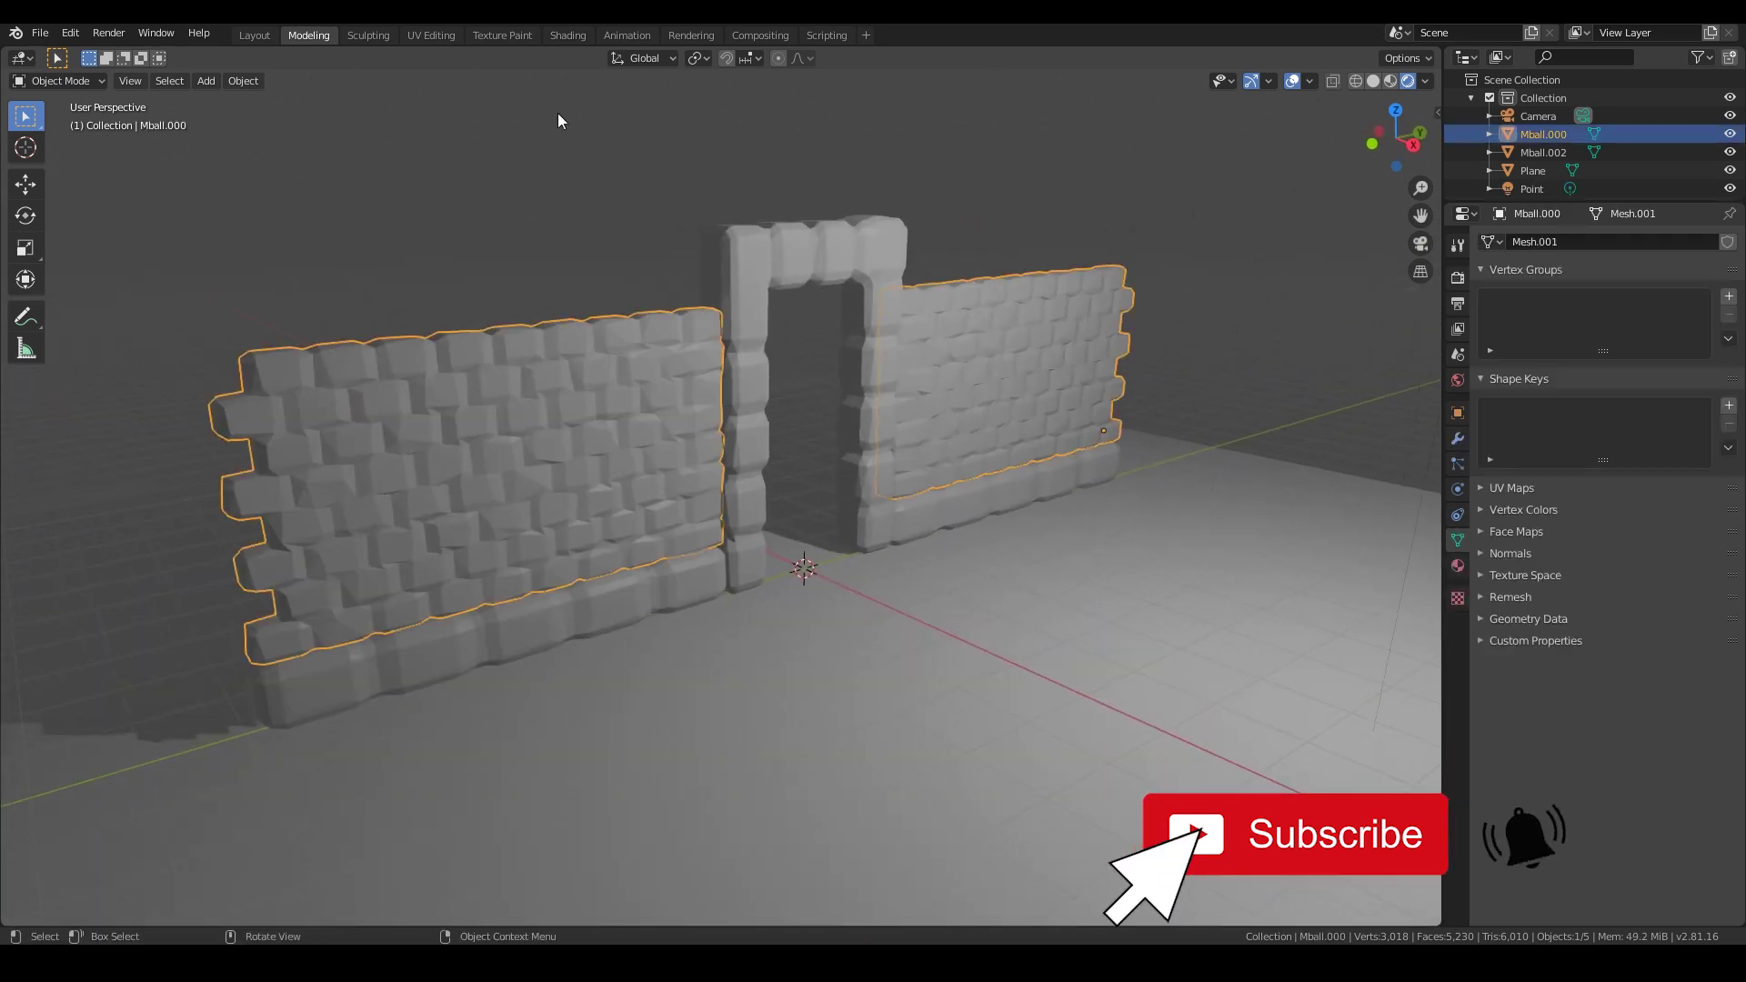
# Step: Colour the brick walls blue-grey and give the doorway and base blocks a new material with a similar darkened blue-grey base colour
pyautogui.click(568, 34)
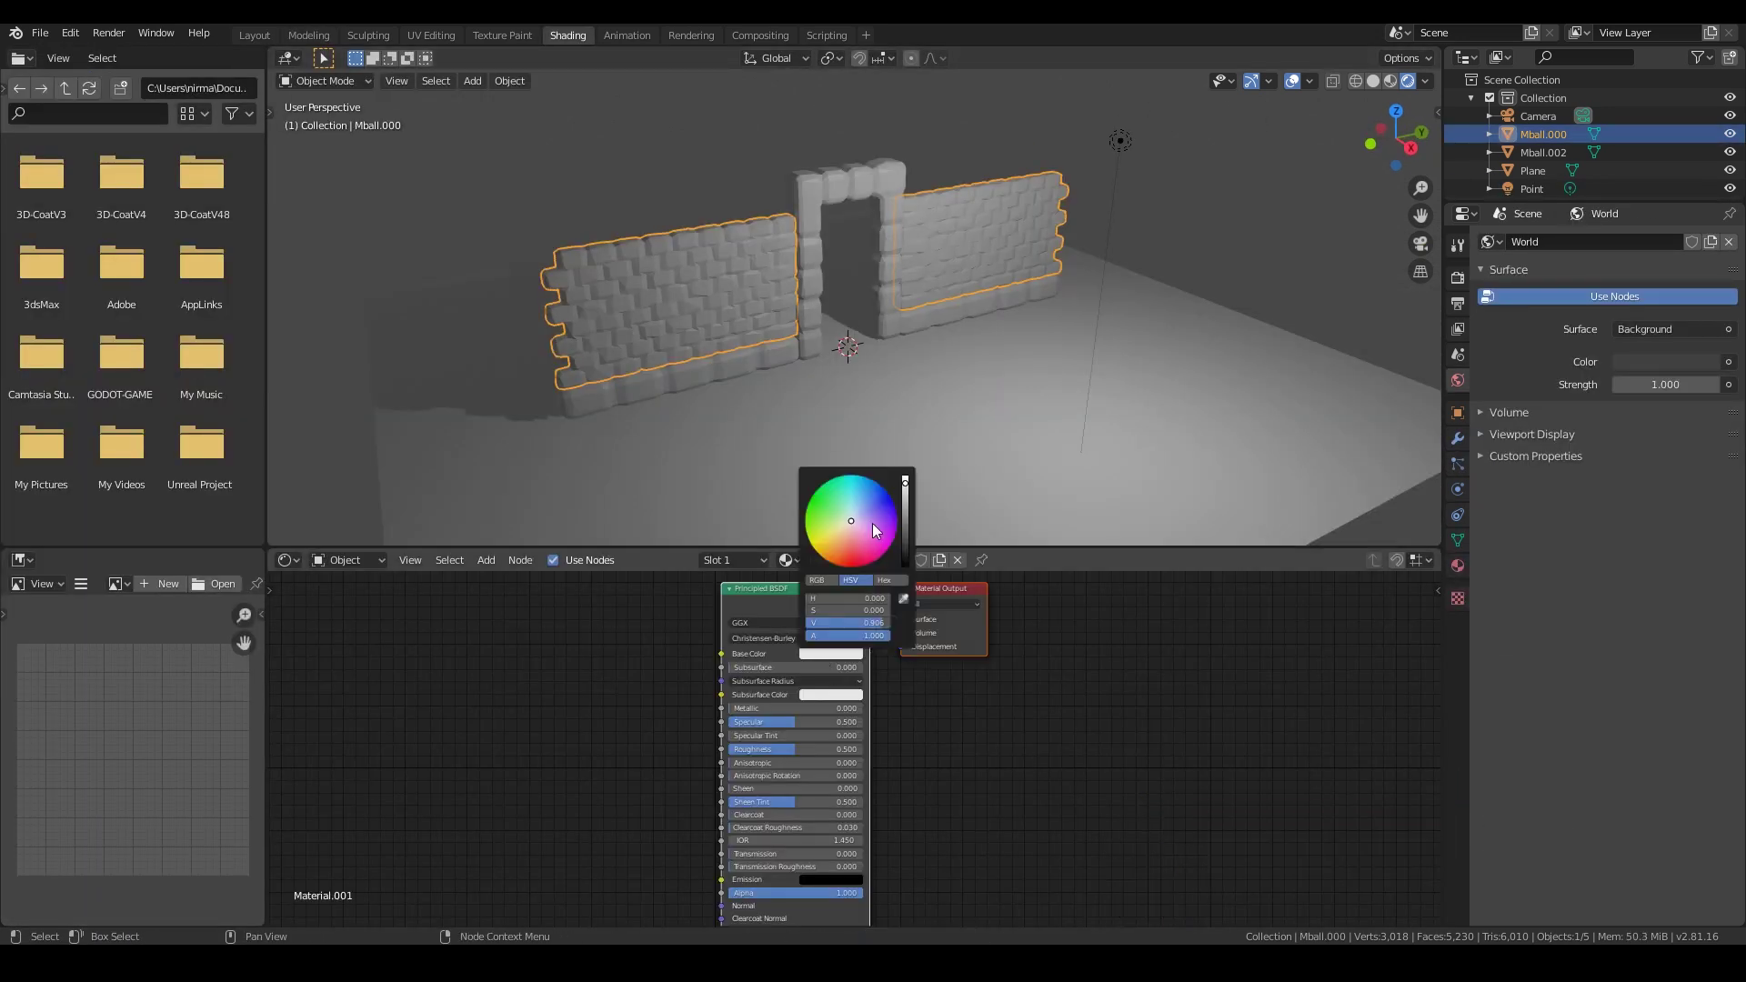
pyautogui.moveTo(871, 522)
pyautogui.mouseDown()
pyautogui.moveTo(859, 514)
pyautogui.moveTo(905, 515)
pyautogui.moveTo(906, 494)
pyautogui.moveTo(856, 512)
pyautogui.mouseUp()
pyautogui.click(806, 344)
pyautogui.click(854, 561)
pyautogui.click(831, 654)
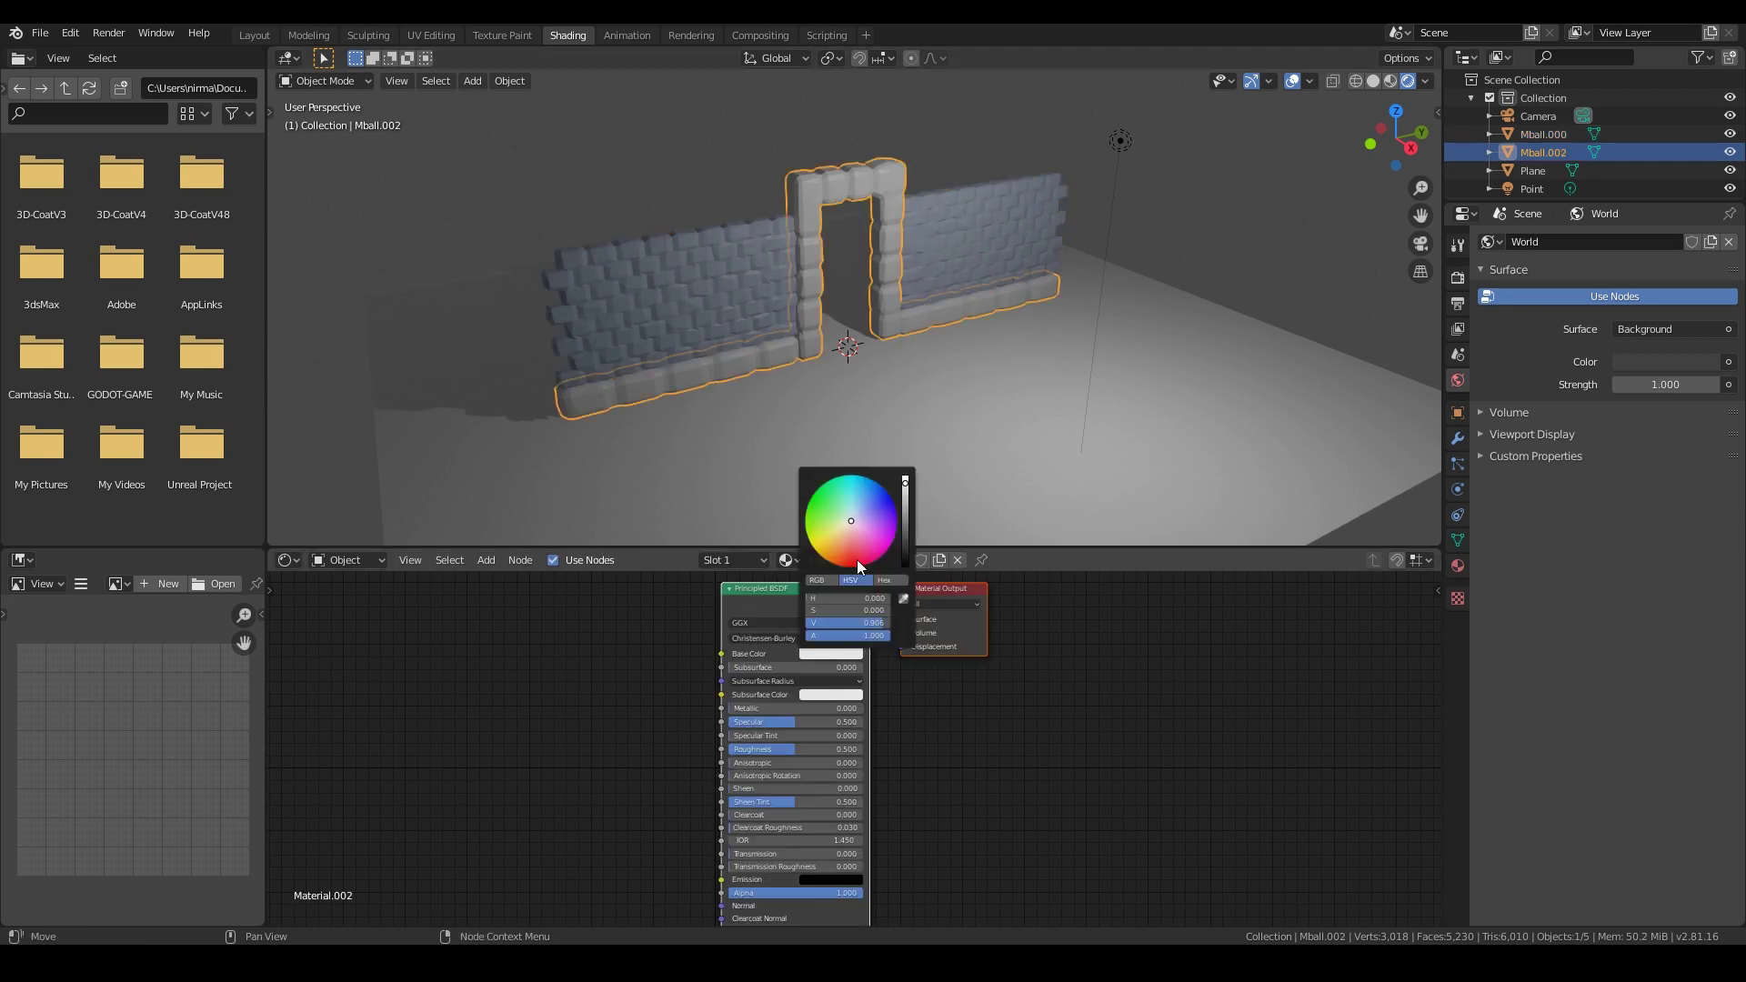
pyautogui.click(904, 508)
pyautogui.moveTo(852, 518); pyautogui.dragTo(858, 520)
pyautogui.click(830, 654)
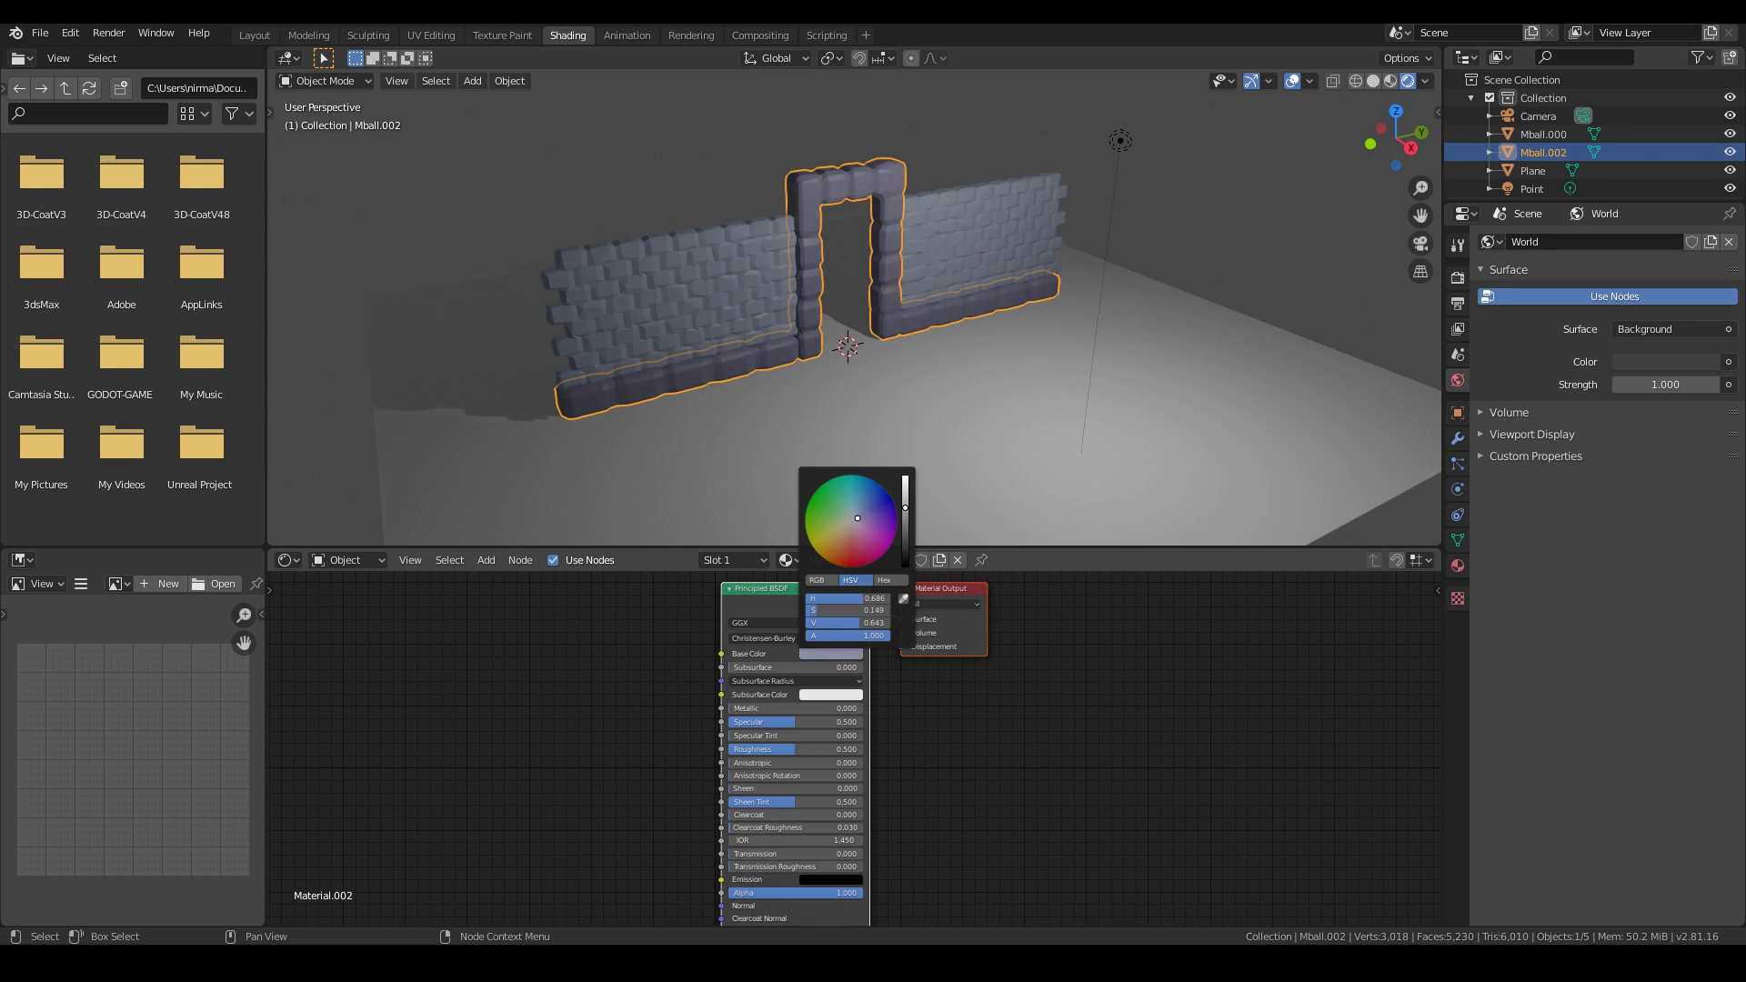
pyautogui.click(828, 654)
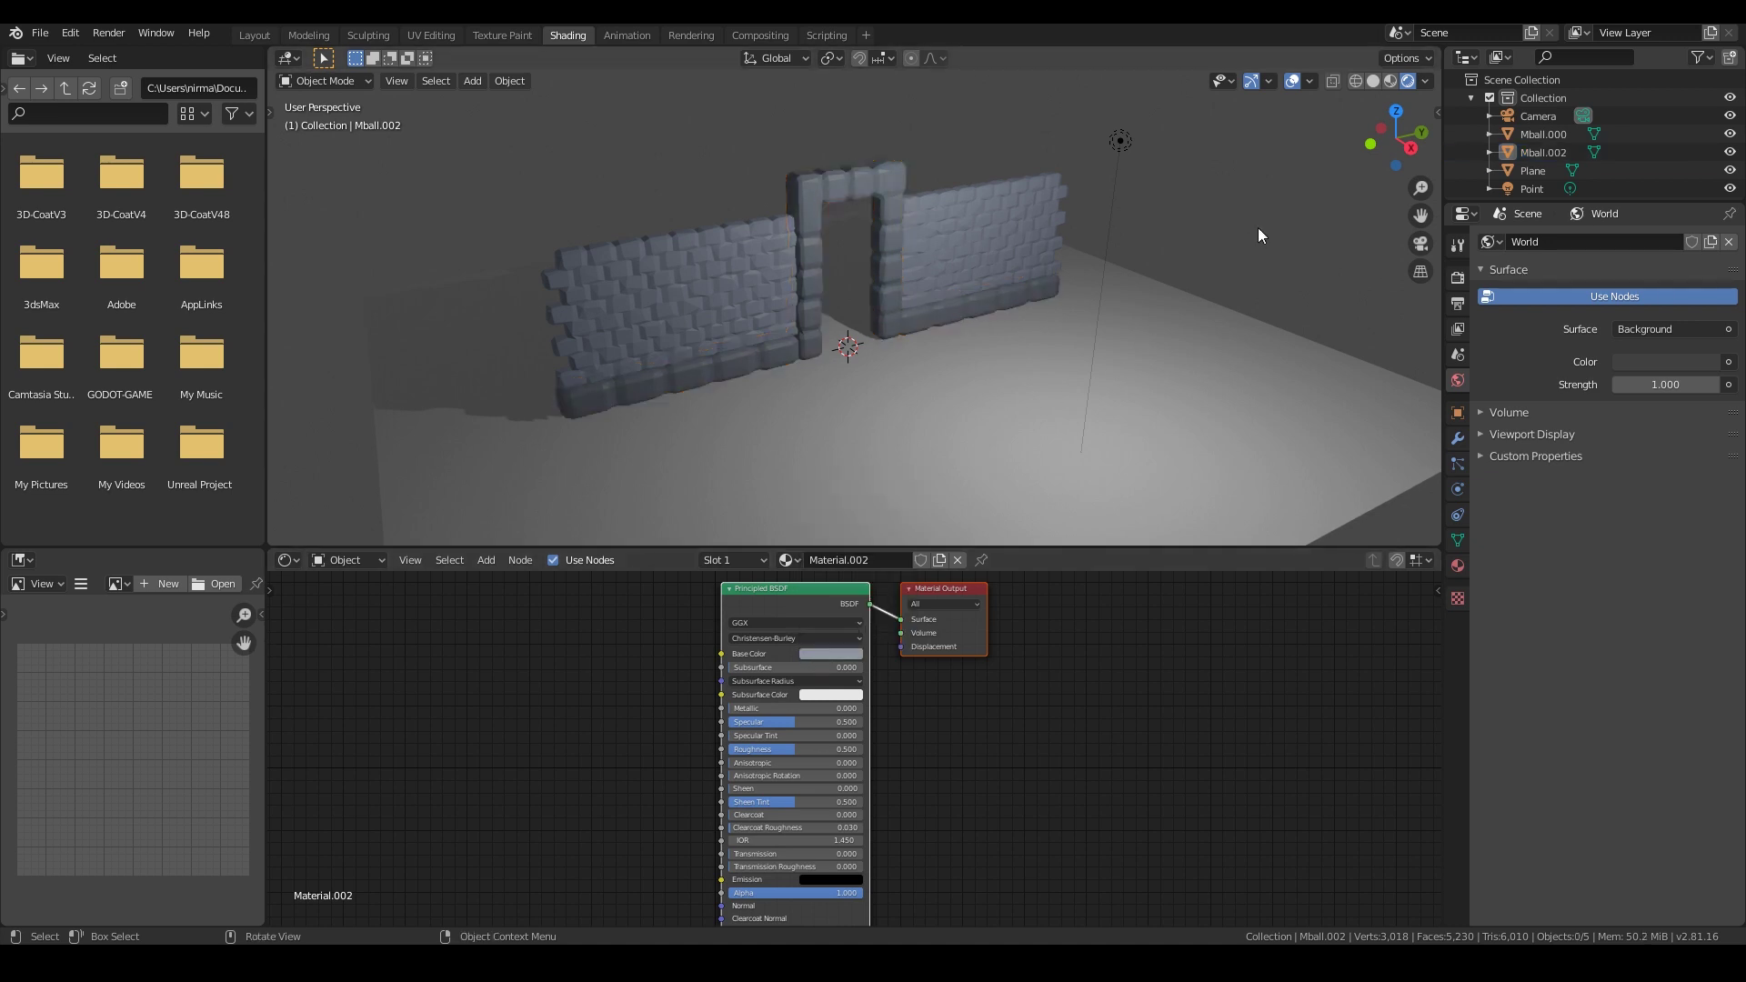
pyautogui.moveTo(1257, 228); pyautogui.dragTo(1040, 319, button='middle')
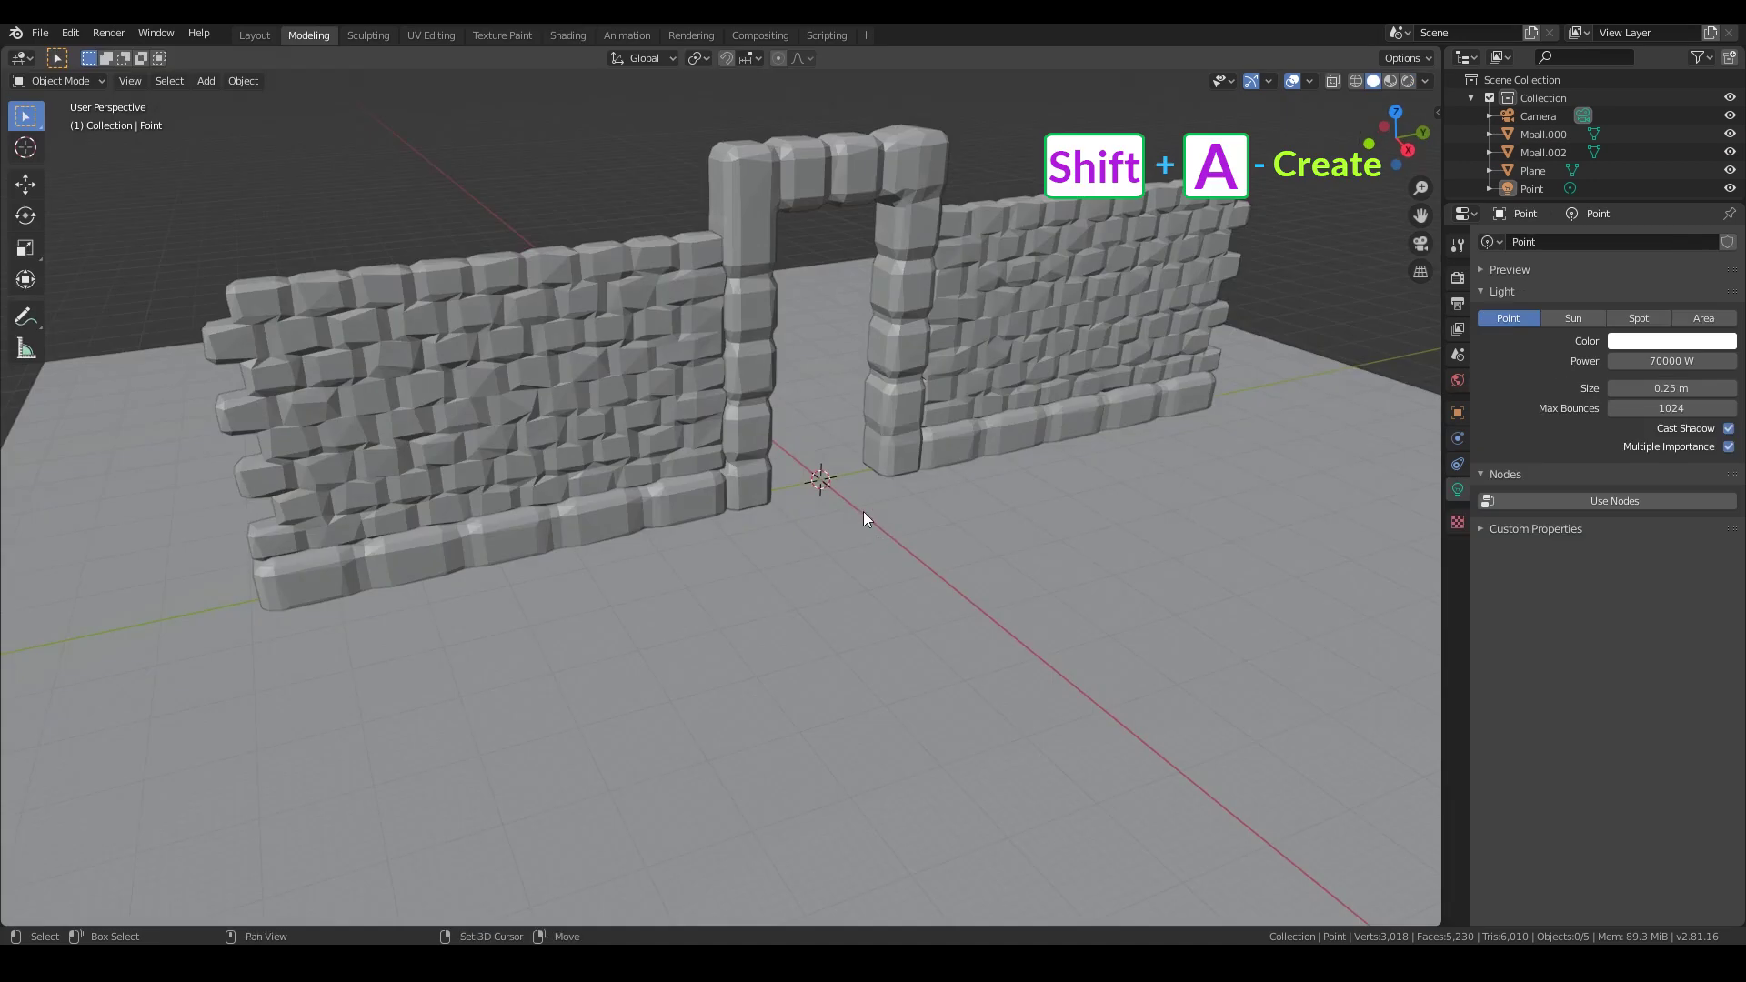
# Step: Add a metaball capsule at the world origin and rotate it 90° about the Y axis
pyautogui.hotkey('shift', 'a')
pyautogui.moveTo(810, 360)
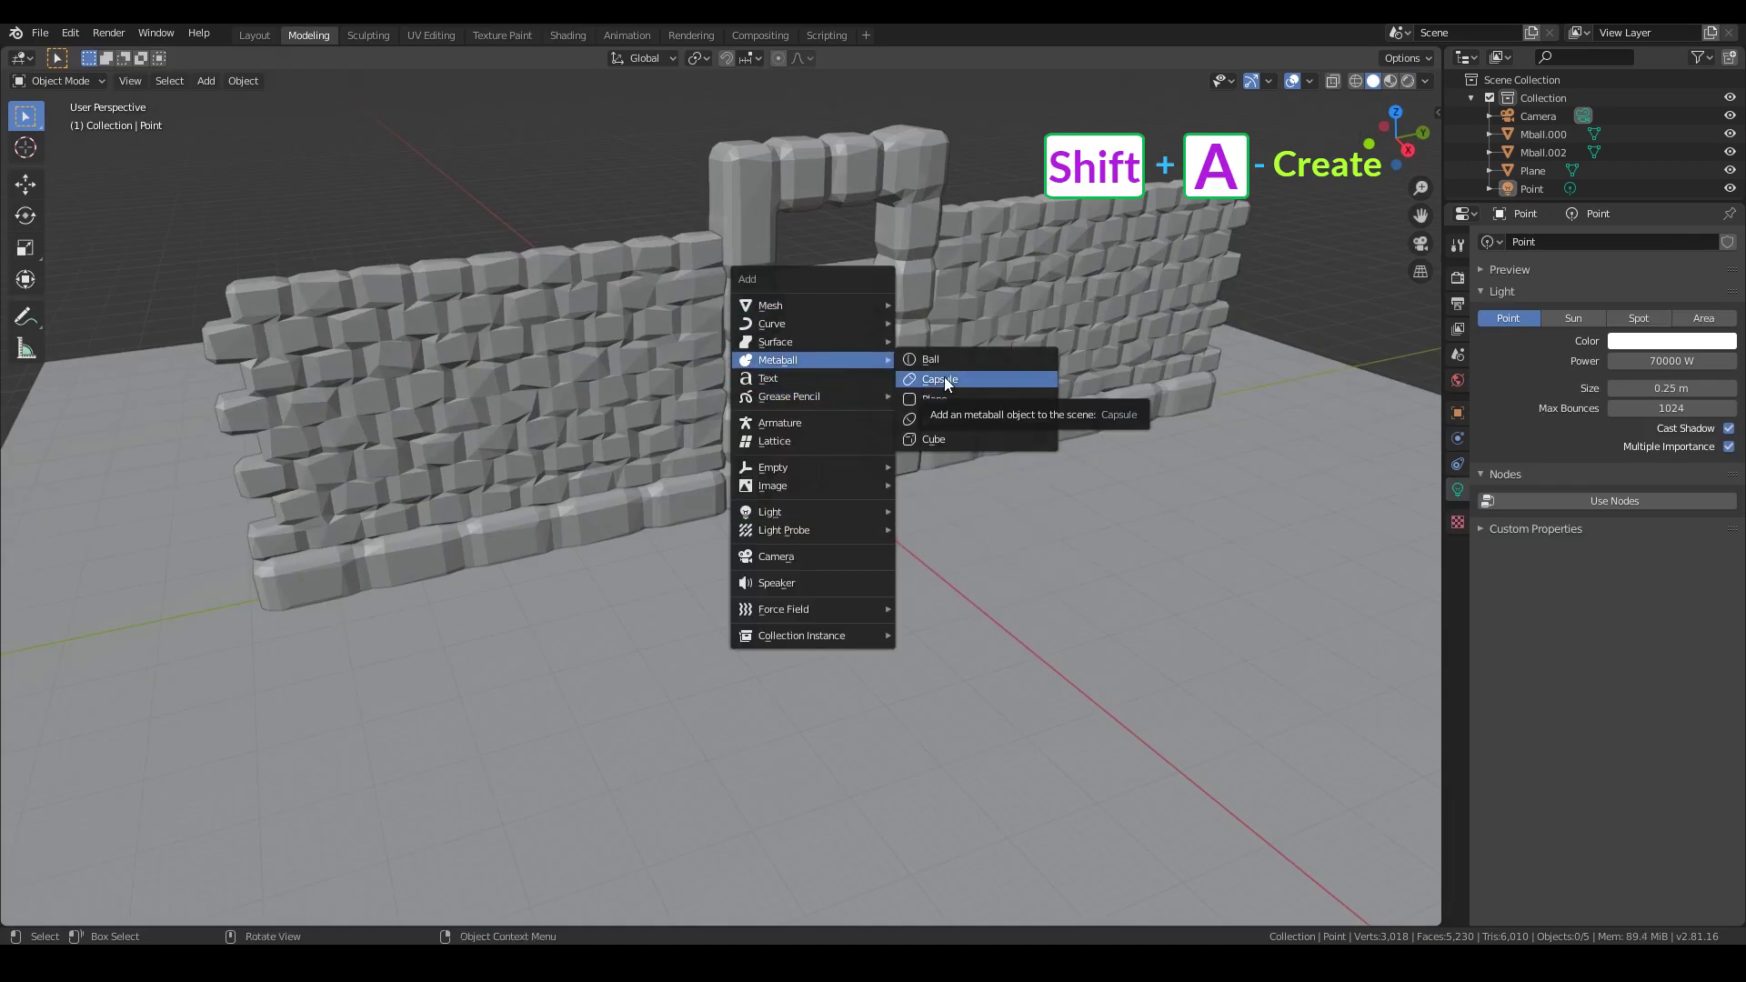
pyautogui.click(942, 379)
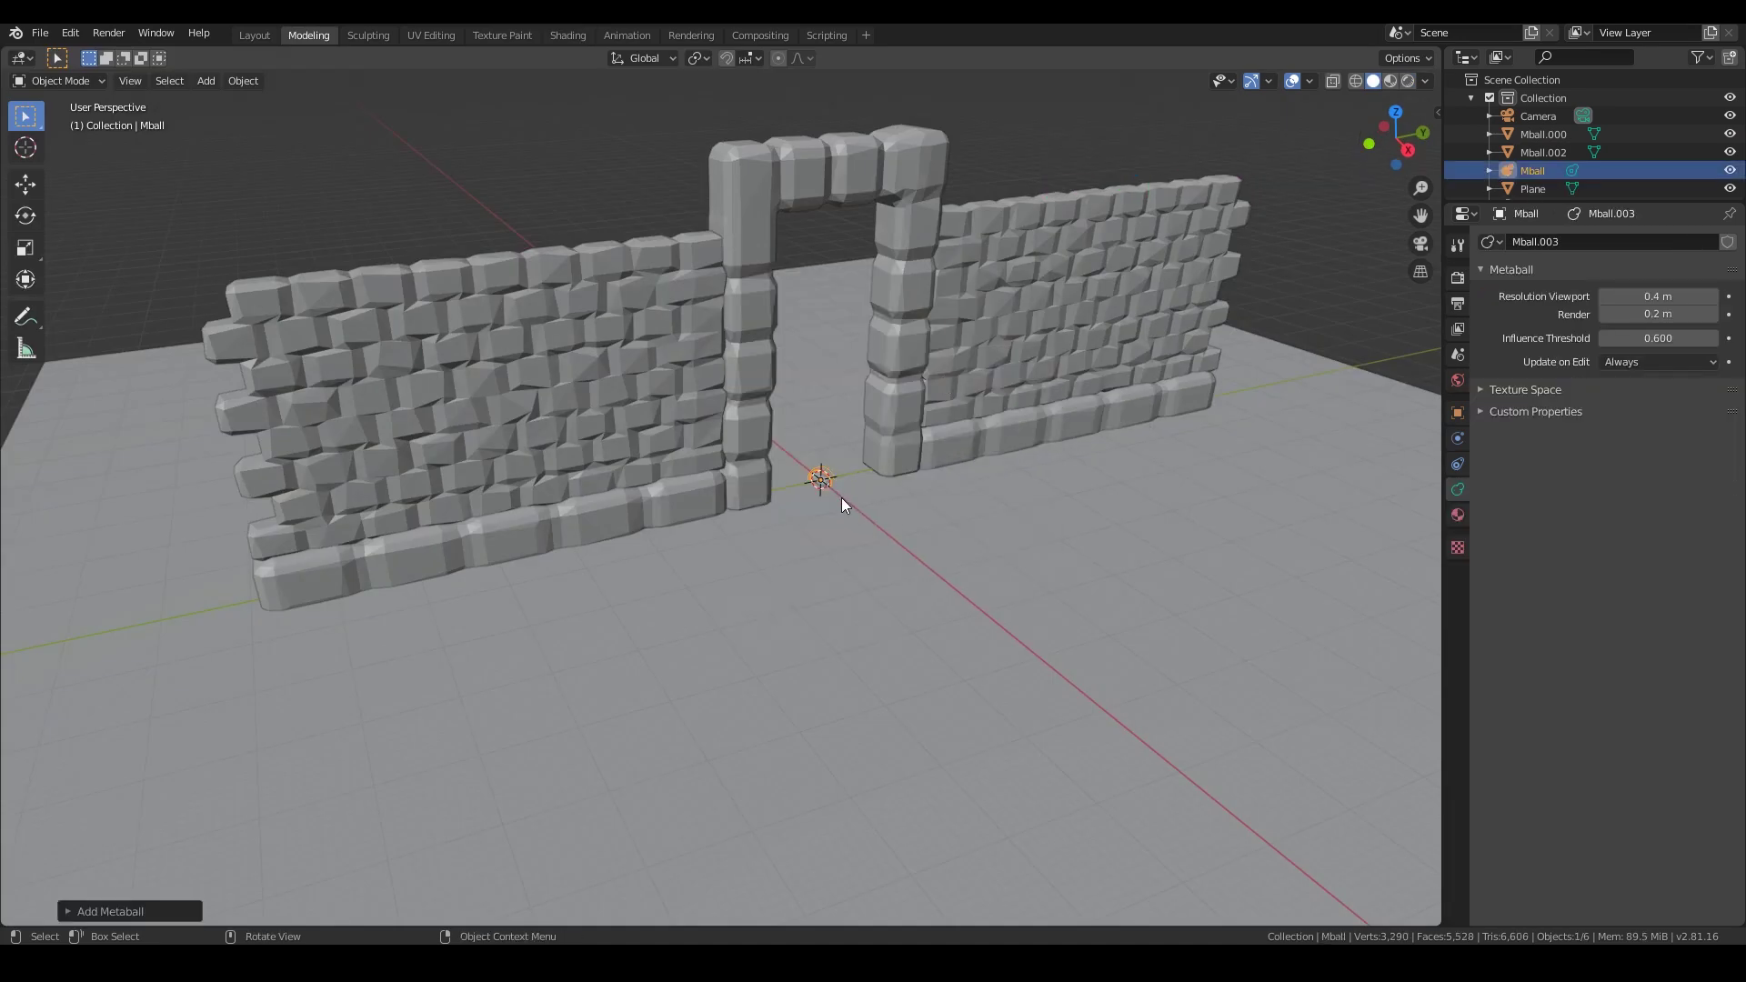
pyautogui.write('sy90')
pyautogui.press('Return')
pyautogui.moveTo(942, 583); pyautogui.dragTo(936, 609, button='middle')
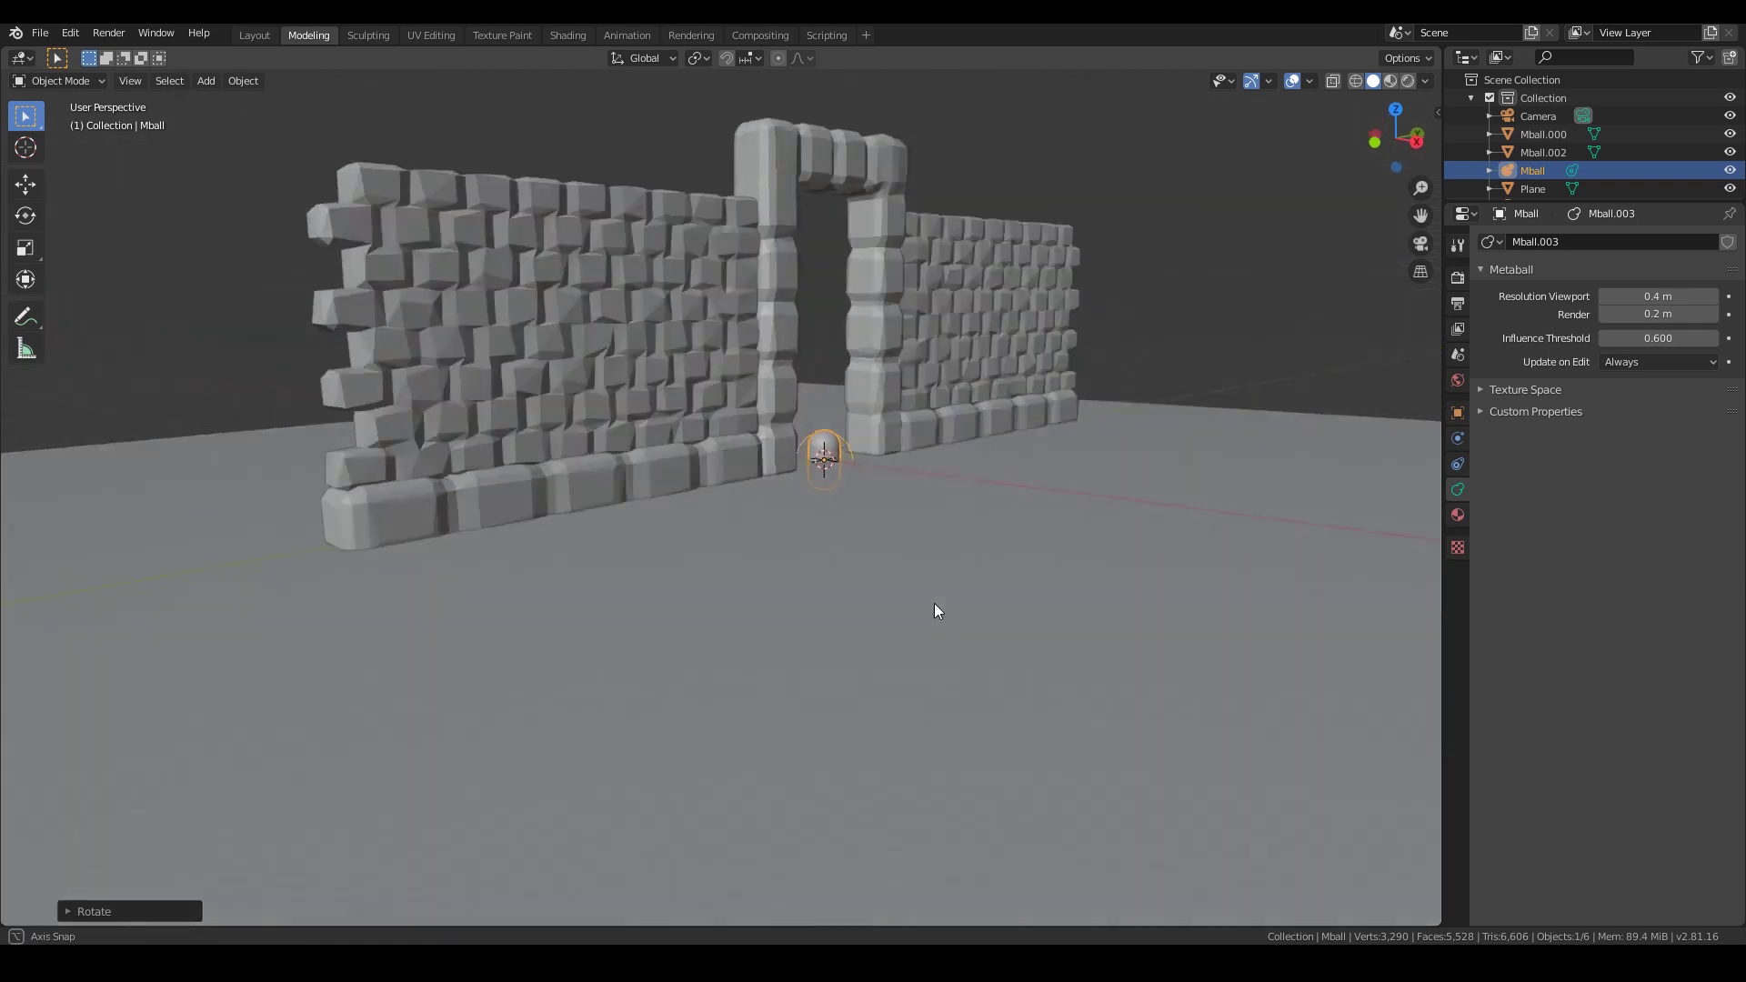
# Step: Move the capsule beyond the outer end of the left wall and stretch it along Y to about 1.5
pyautogui.press('KP_3')
pyautogui.press('g')
pyautogui.press('y')
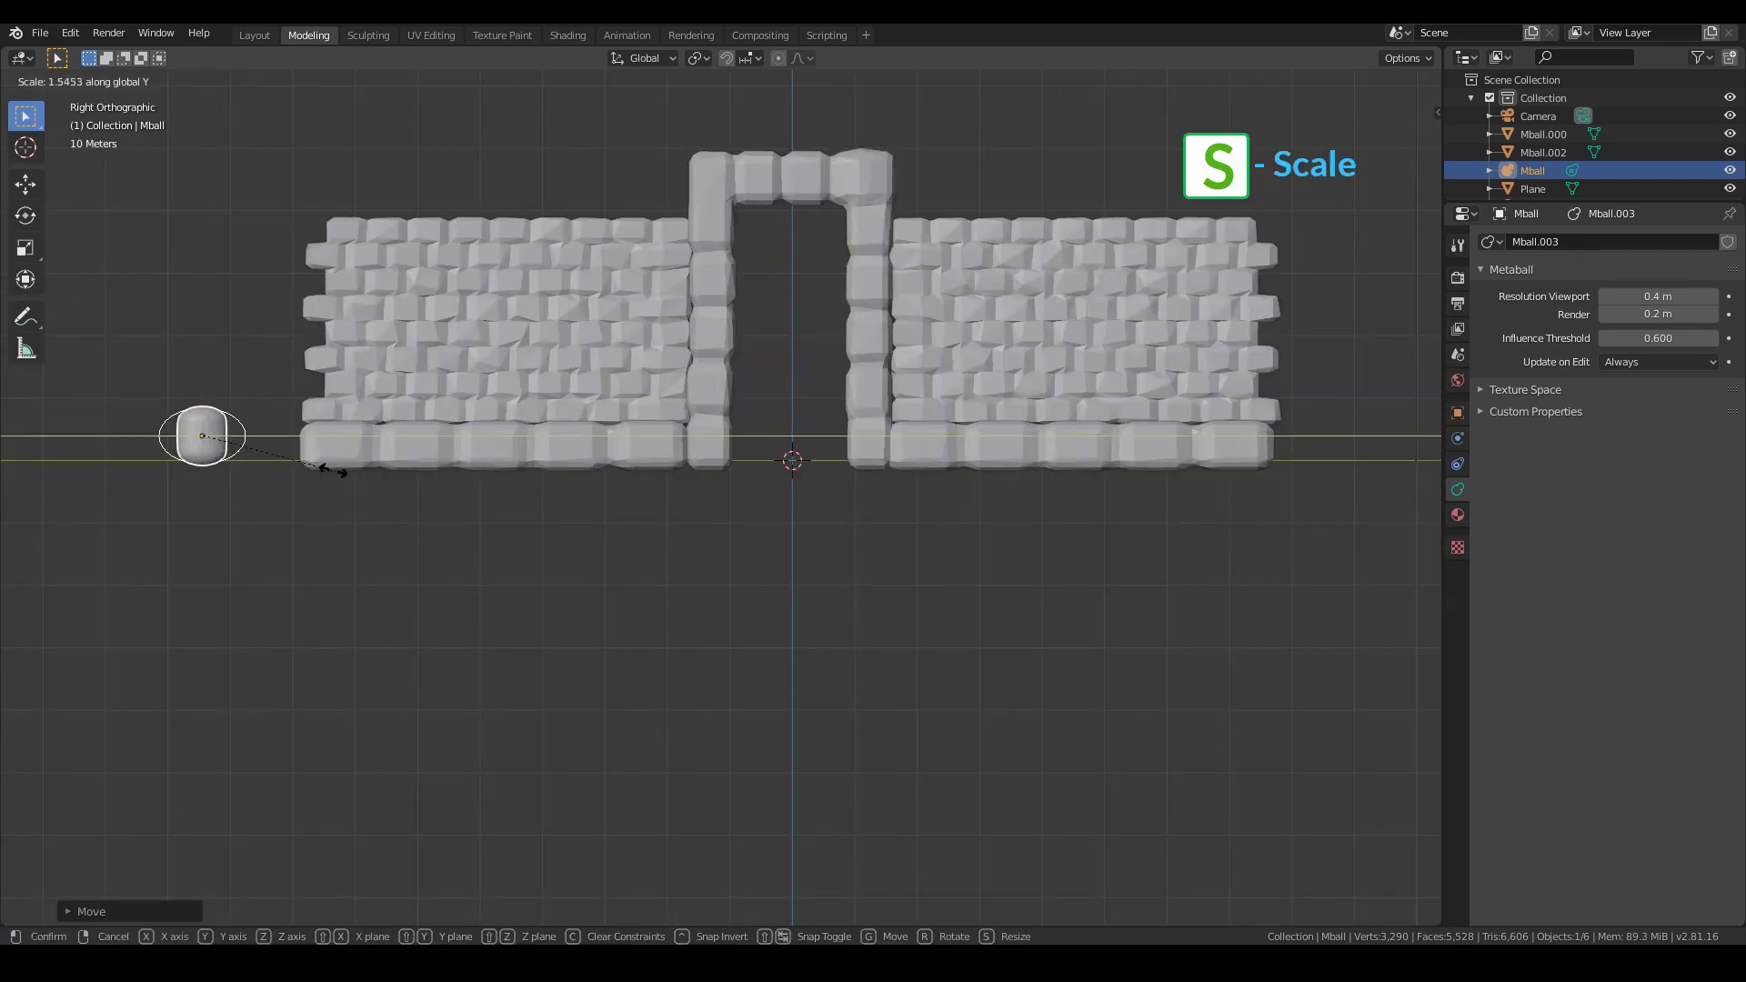
pyautogui.click(321, 477)
# Step: Duplicate the capsule element inside the metaball, rescale the copy and place it on top of the first as the rock's peak
pyautogui.press('Tab')
pyautogui.hotkey('shift', 'd')
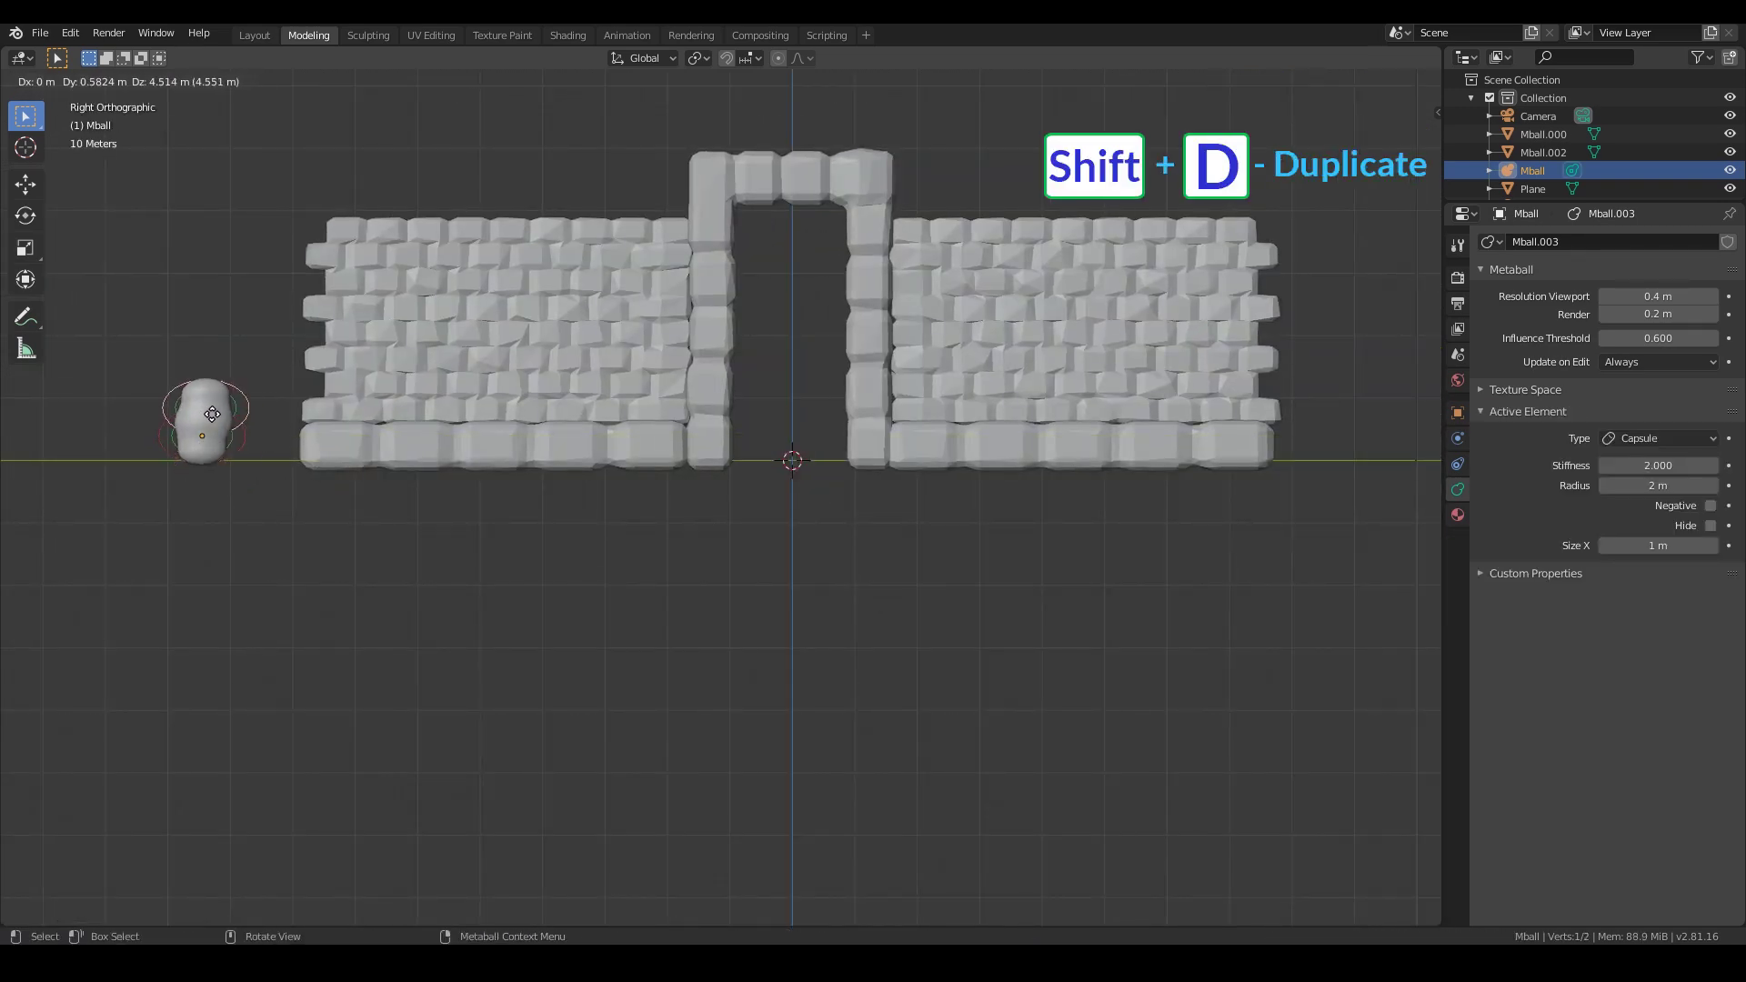
pyautogui.click(212, 414)
pyautogui.press('s')
pyautogui.click(268, 426)
pyautogui.moveTo(268, 426); pyautogui.dragTo(374, 486, button='middle')
pyautogui.press('g')
pyautogui.click(329, 630)
pyautogui.moveTo(329, 630); pyautogui.dragTo(357, 621, button='middle')
# Step: Duplicate another capsule element beside the lump with a radius of 2.14 m and rotate it about the Z axis
pyautogui.hotkey('shift', 'd')
pyautogui.keyDown('shift'); pyautogui.moveTo(309, 516); pyautogui.dragTo(605, 574, button='middle'); pyautogui.keyUp('shift')
pyautogui.press('r')
pyautogui.press('z')
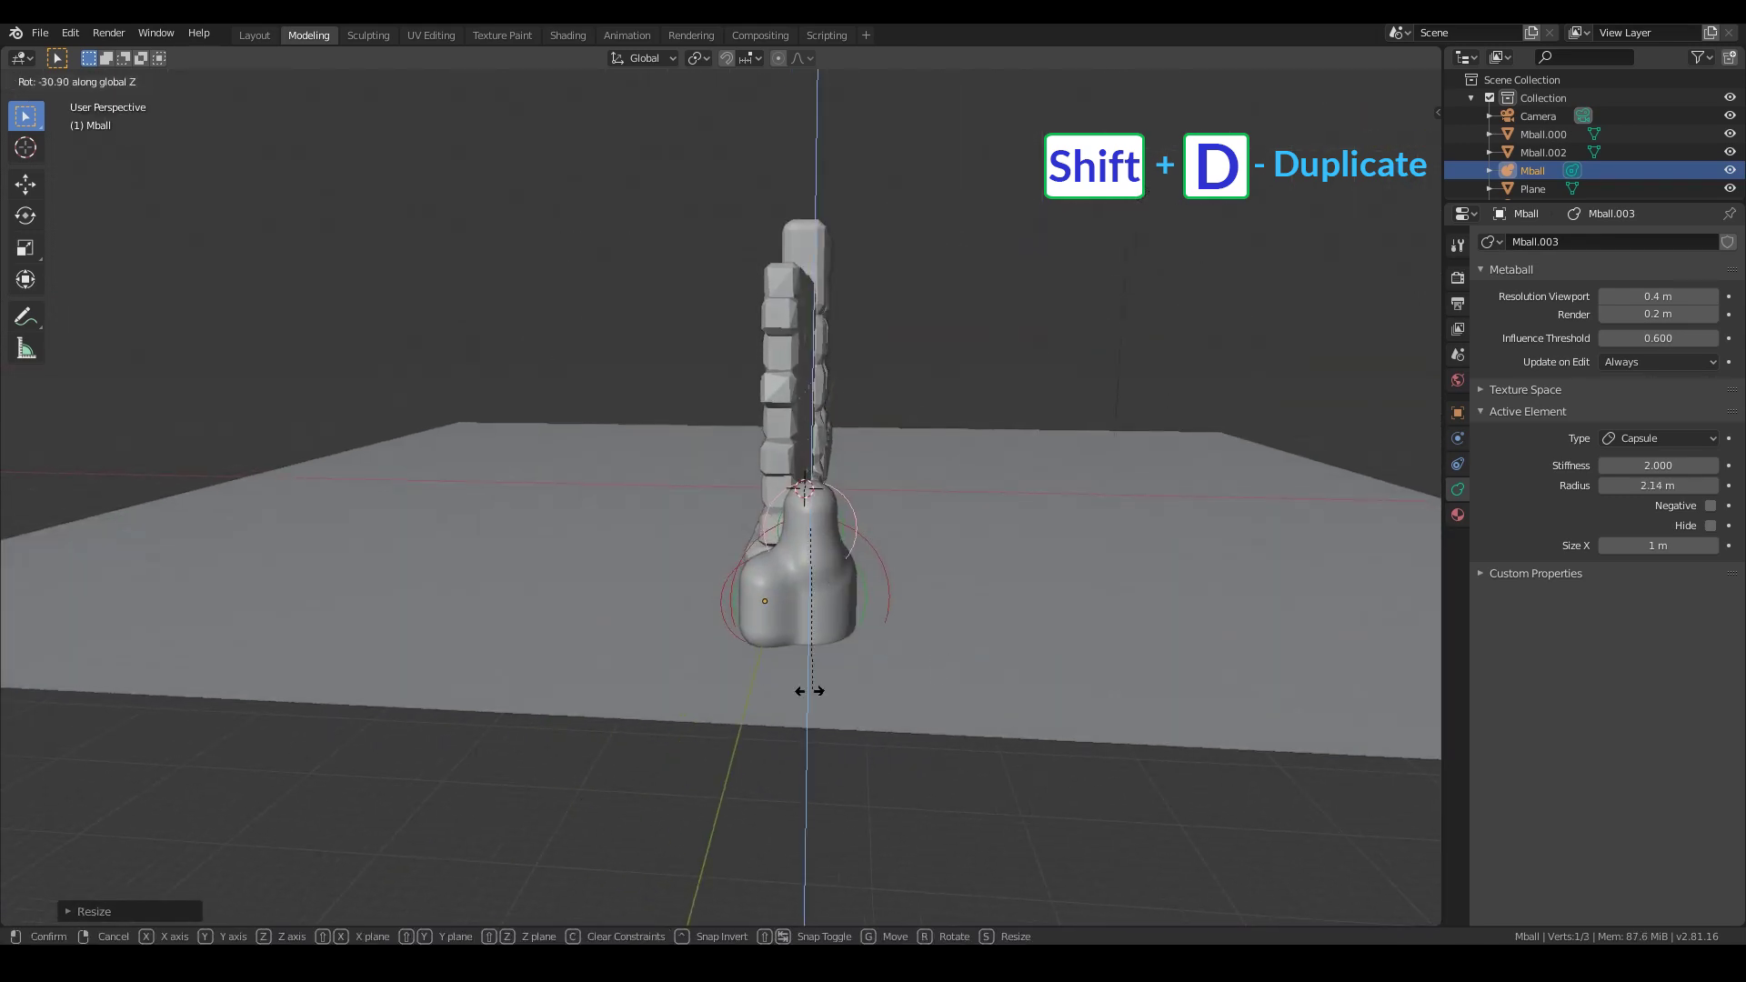
pyautogui.click(793, 574)
pyautogui.moveTo(860, 602); pyautogui.dragTo(733, 581, button='middle')
pyautogui.moveTo(514, 529); pyautogui.dragTo(619, 509, button='middle')
# Step: Duplicate more capsule elements around the lump, including small ones of about 0.84 m radius, to form an irregular rock
pyautogui.hotkey('shift', 'd')
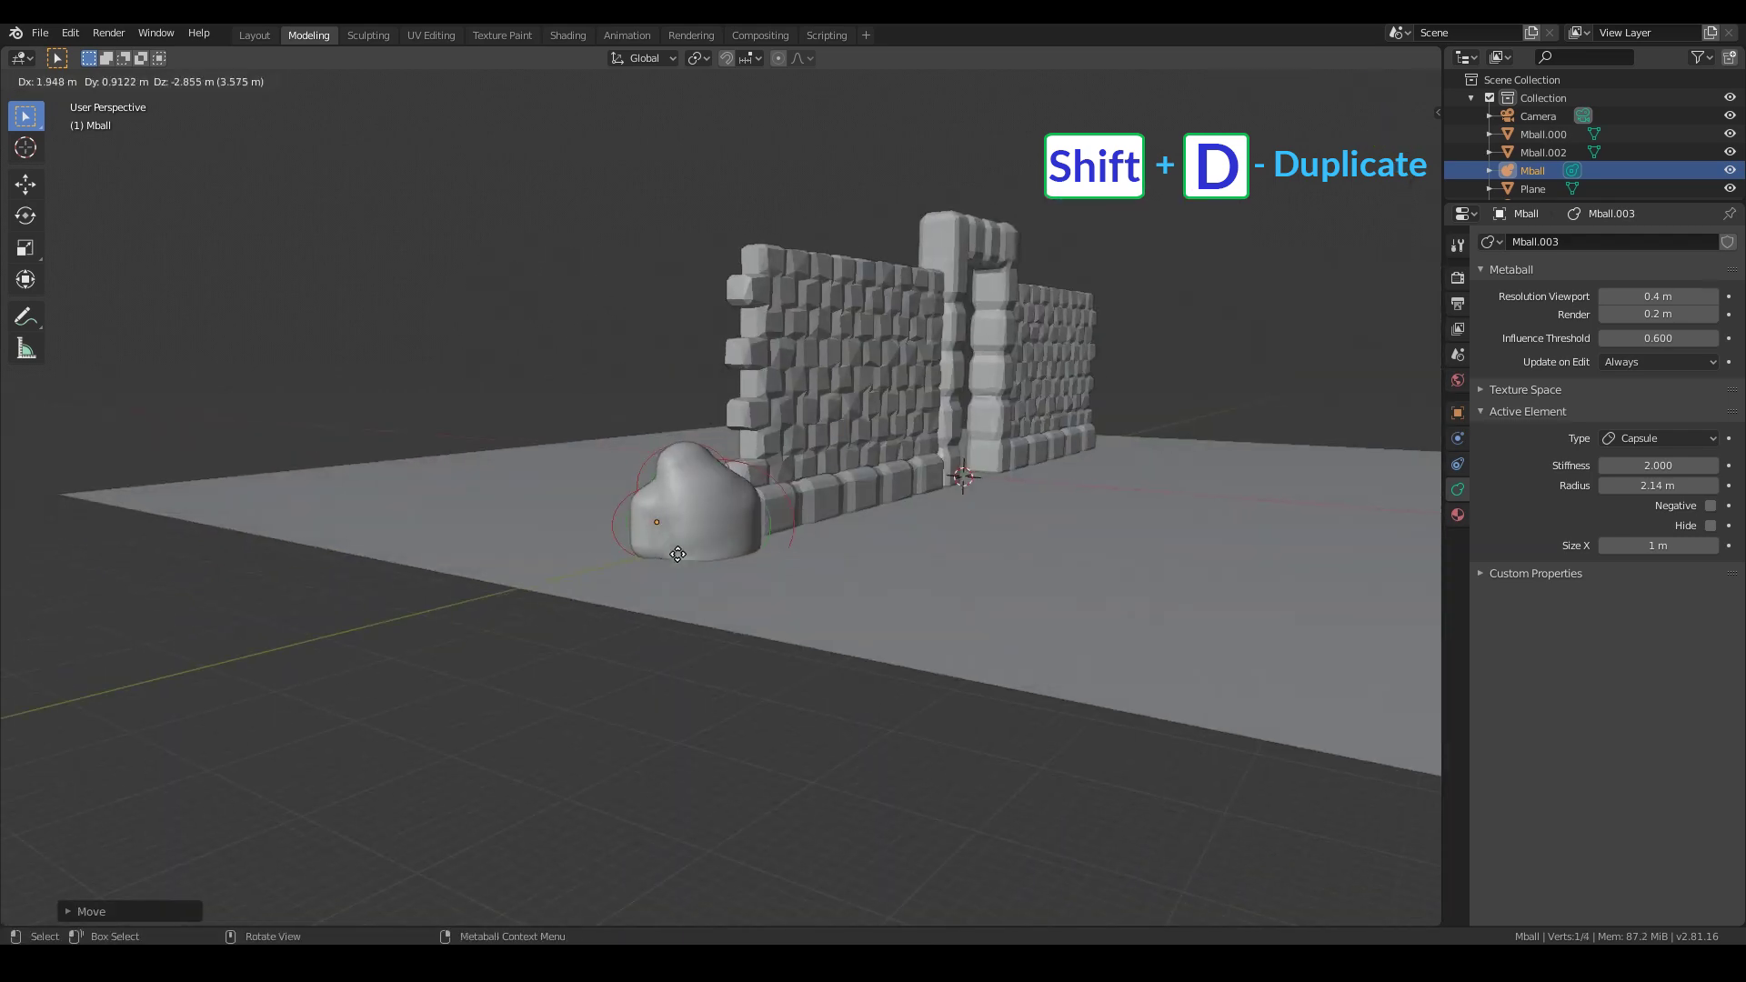
pyautogui.press('g')
pyautogui.moveTo(736, 578); pyautogui.dragTo(595, 641, button='middle')
pyautogui.hotkey('shift', 'd')
pyautogui.click(584, 690)
pyautogui.hotkey('shift', 'd')
pyautogui.click(681, 606)
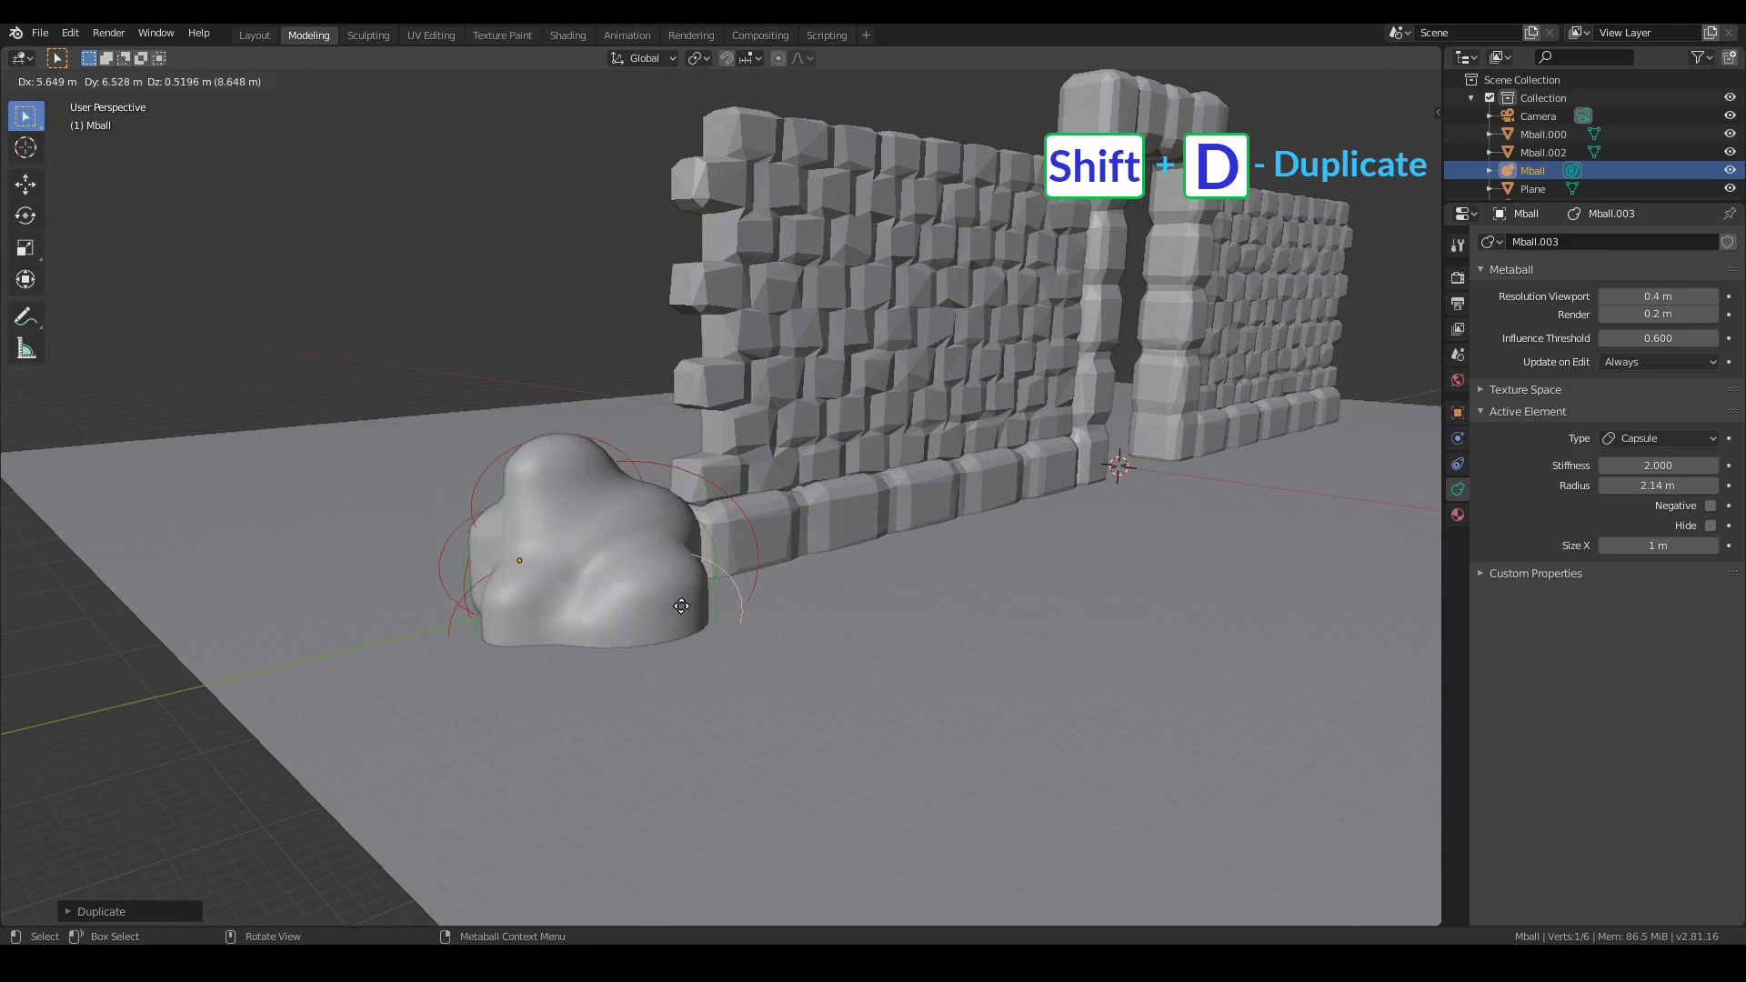
pyautogui.click(700, 645)
pyautogui.moveTo(701, 645); pyautogui.dragTo(504, 618, button='middle')
pyautogui.press('g')
pyautogui.click(618, 690)
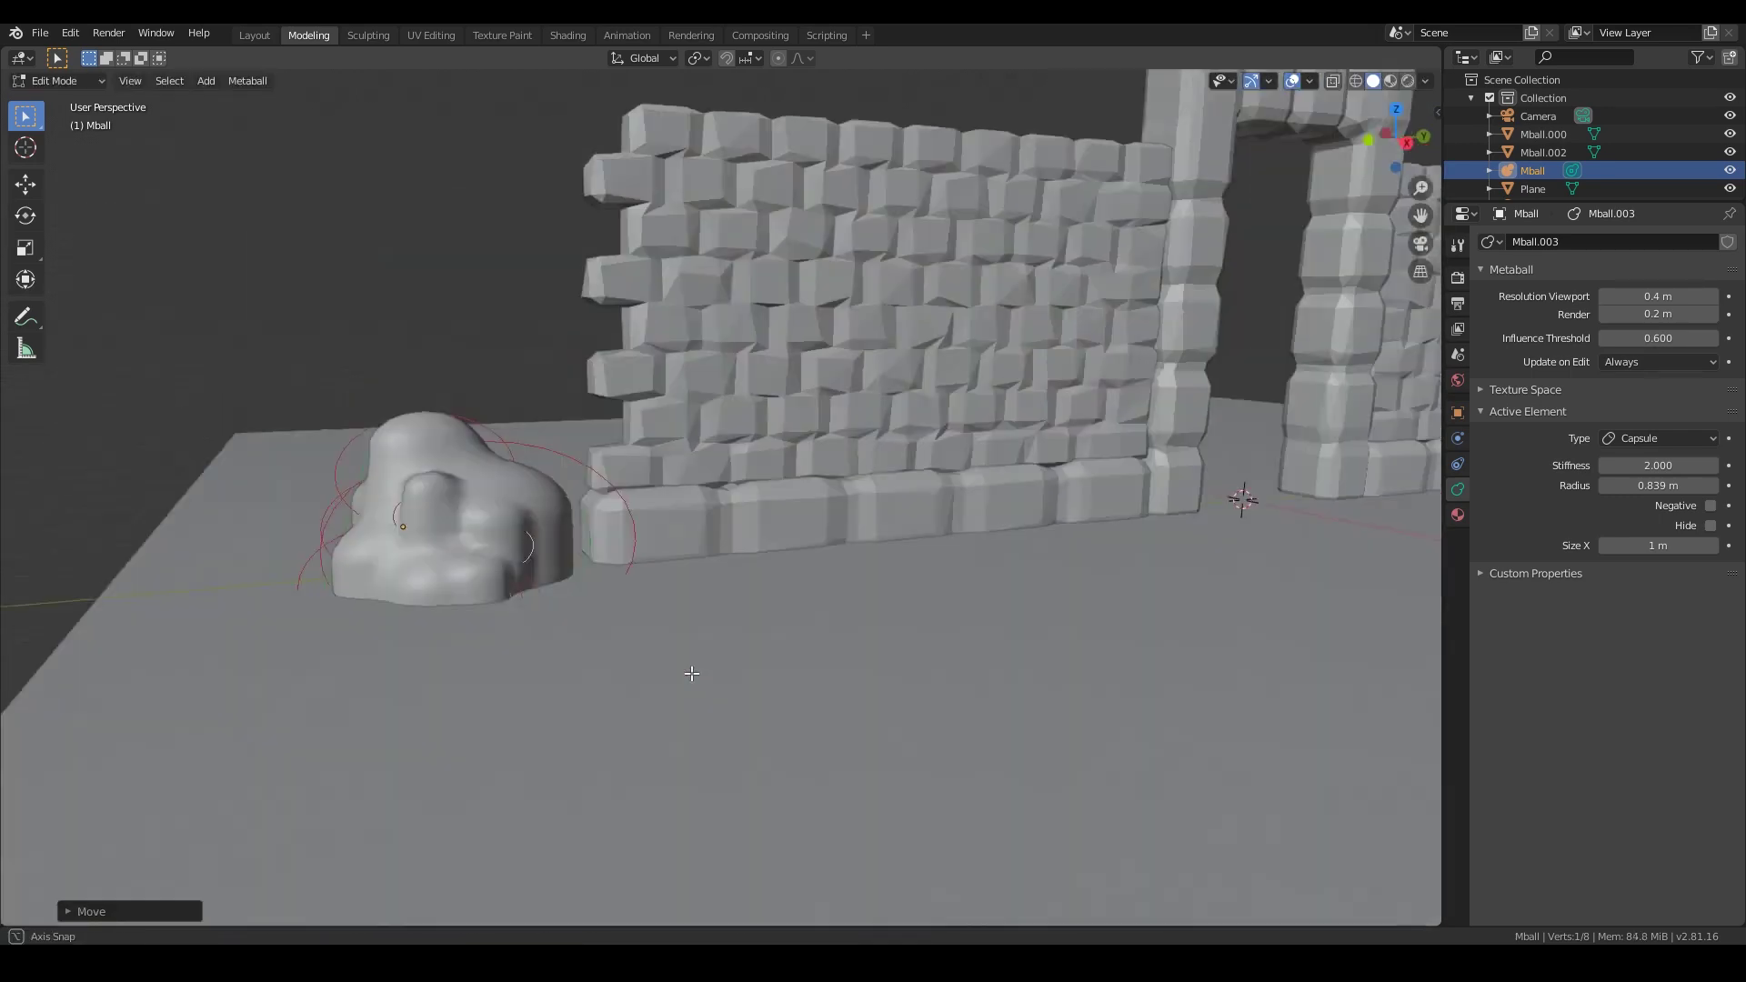
# Step: Convert the metaball rock to a mesh and check its topology in Edit Mode
pyautogui.press('Tab')
pyautogui.click(242, 80)
pyautogui.click(423, 559)
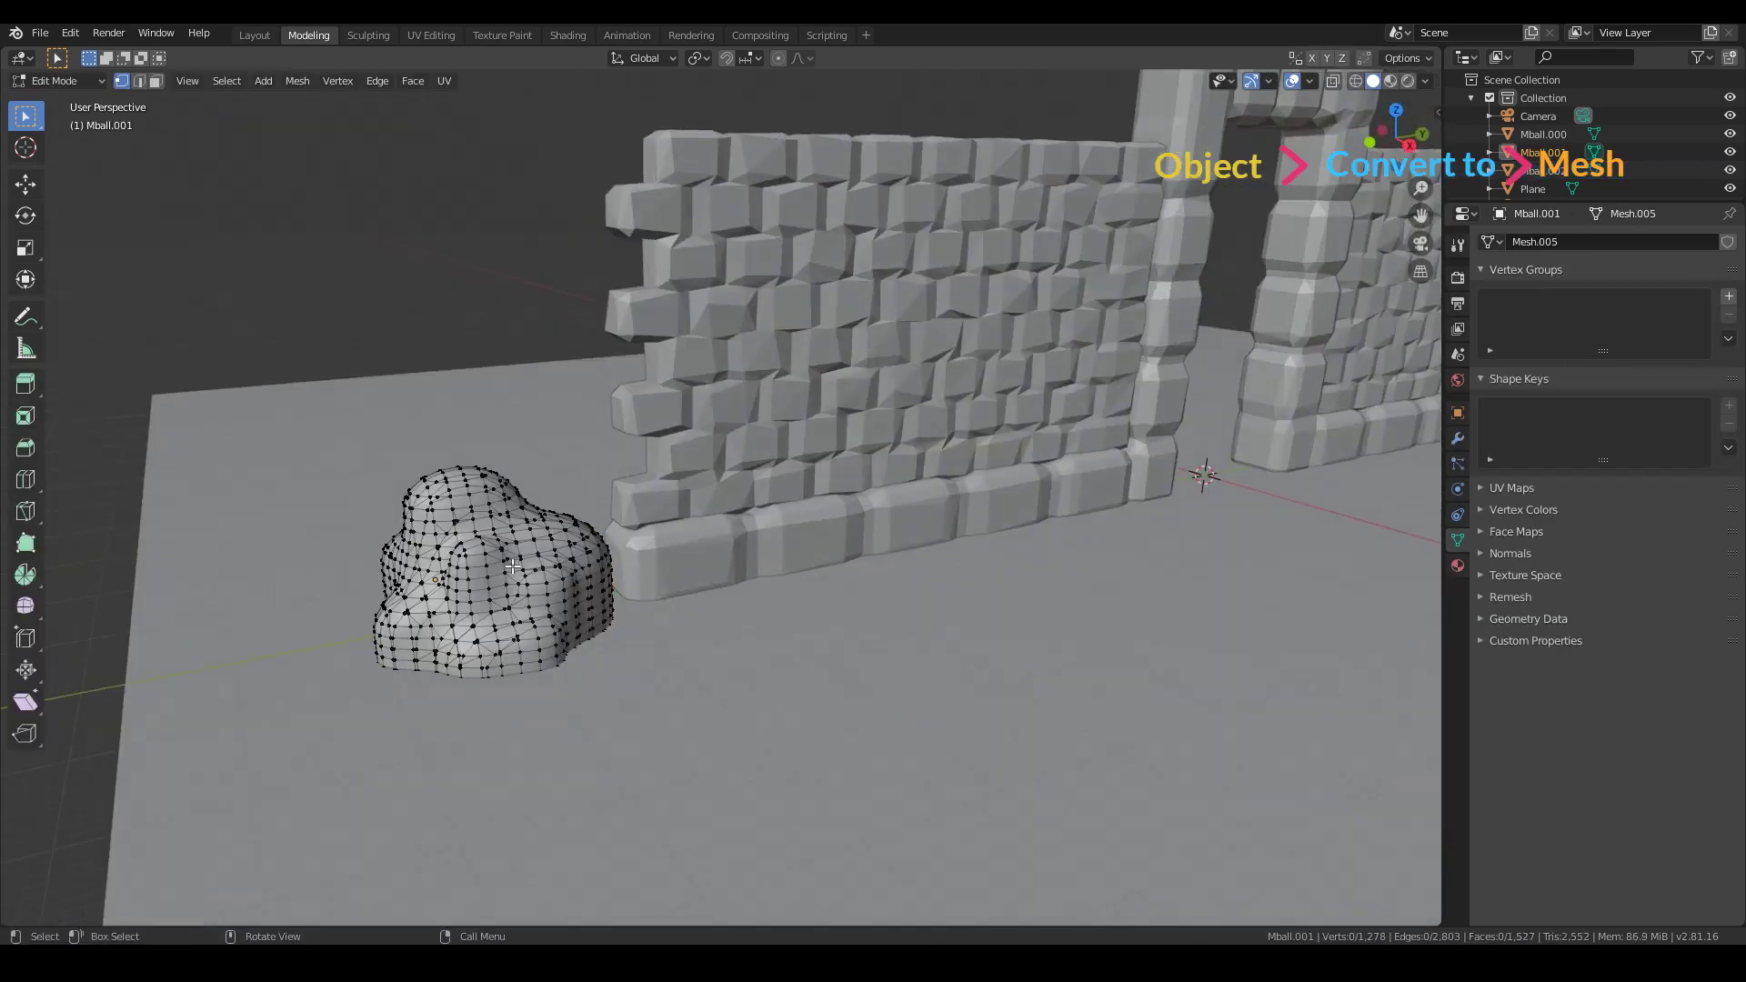
pyautogui.press('Tab')
# Step: Add a Decimate modifier to the rock, lower its Collapse ratio until the surface is coarsely faceted, and apply it
pyautogui.click(1546, 241)
pyautogui.click(1387, 366)
pyautogui.moveTo(1664, 343); pyautogui.dragTo(1562, 342)
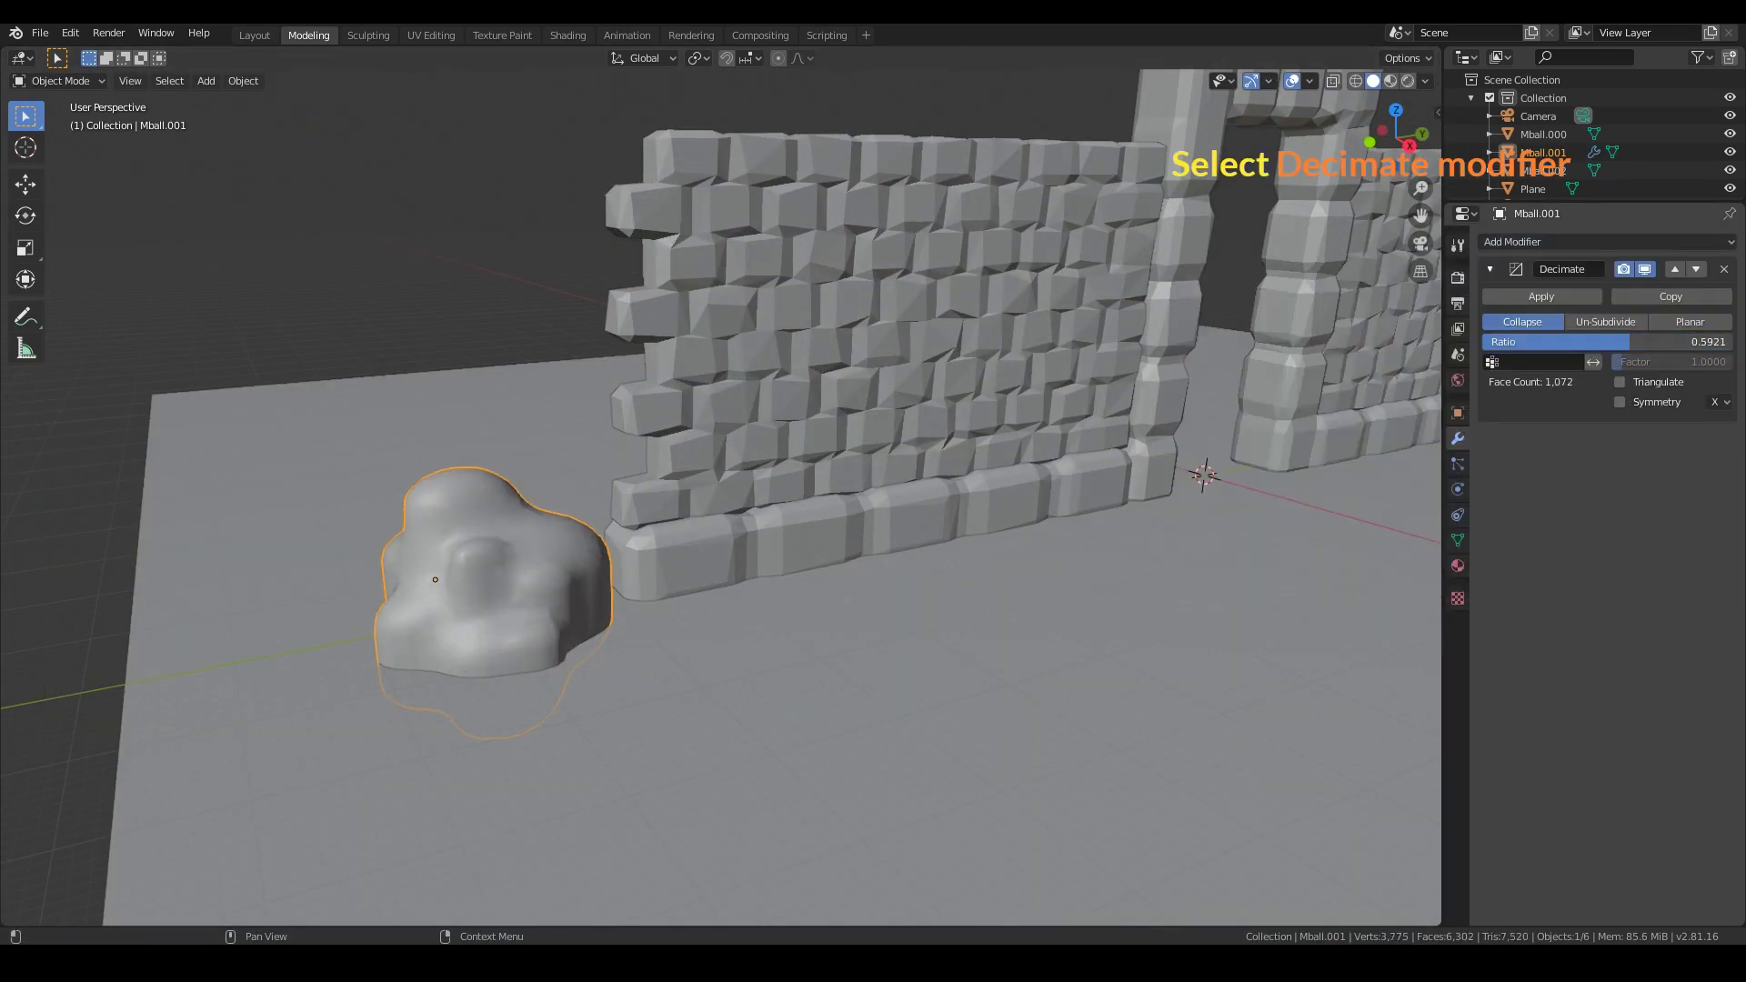
pyautogui.moveTo(1614, 341); pyautogui.dragTo(1587, 342)
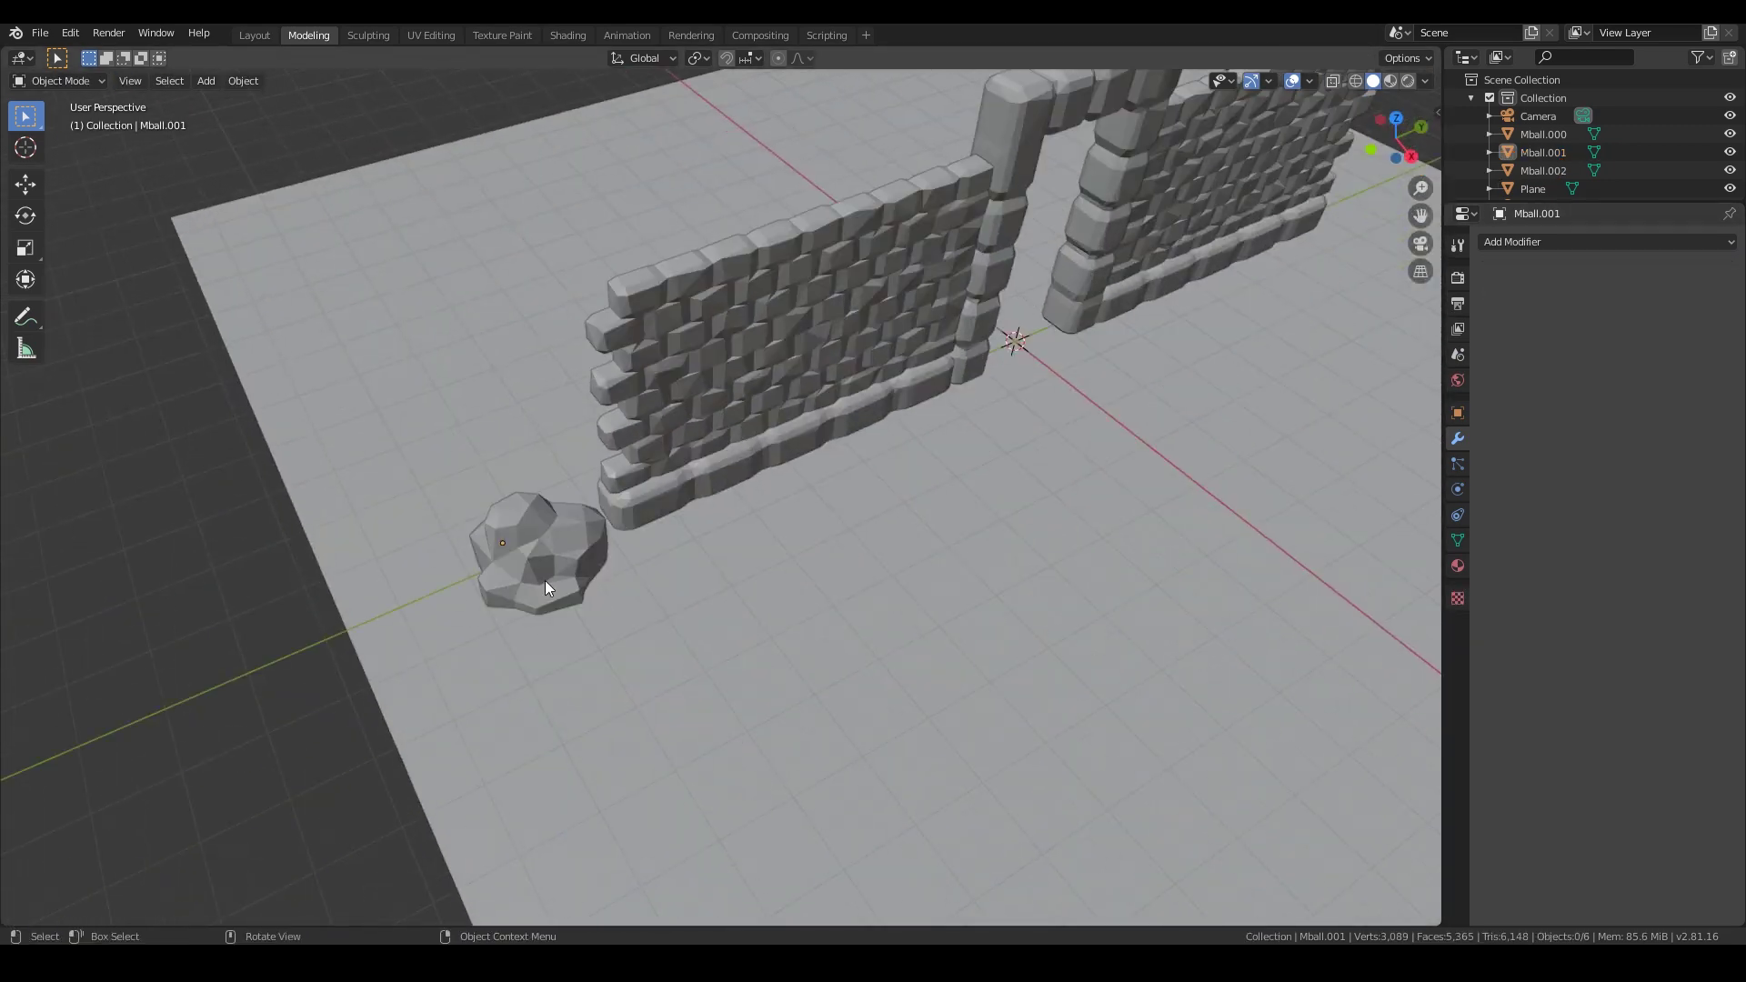
# Step: Scale the rock down and place it on the ground in front of the left wall's outer end
pyautogui.click(543, 580)
pyautogui.press('g')
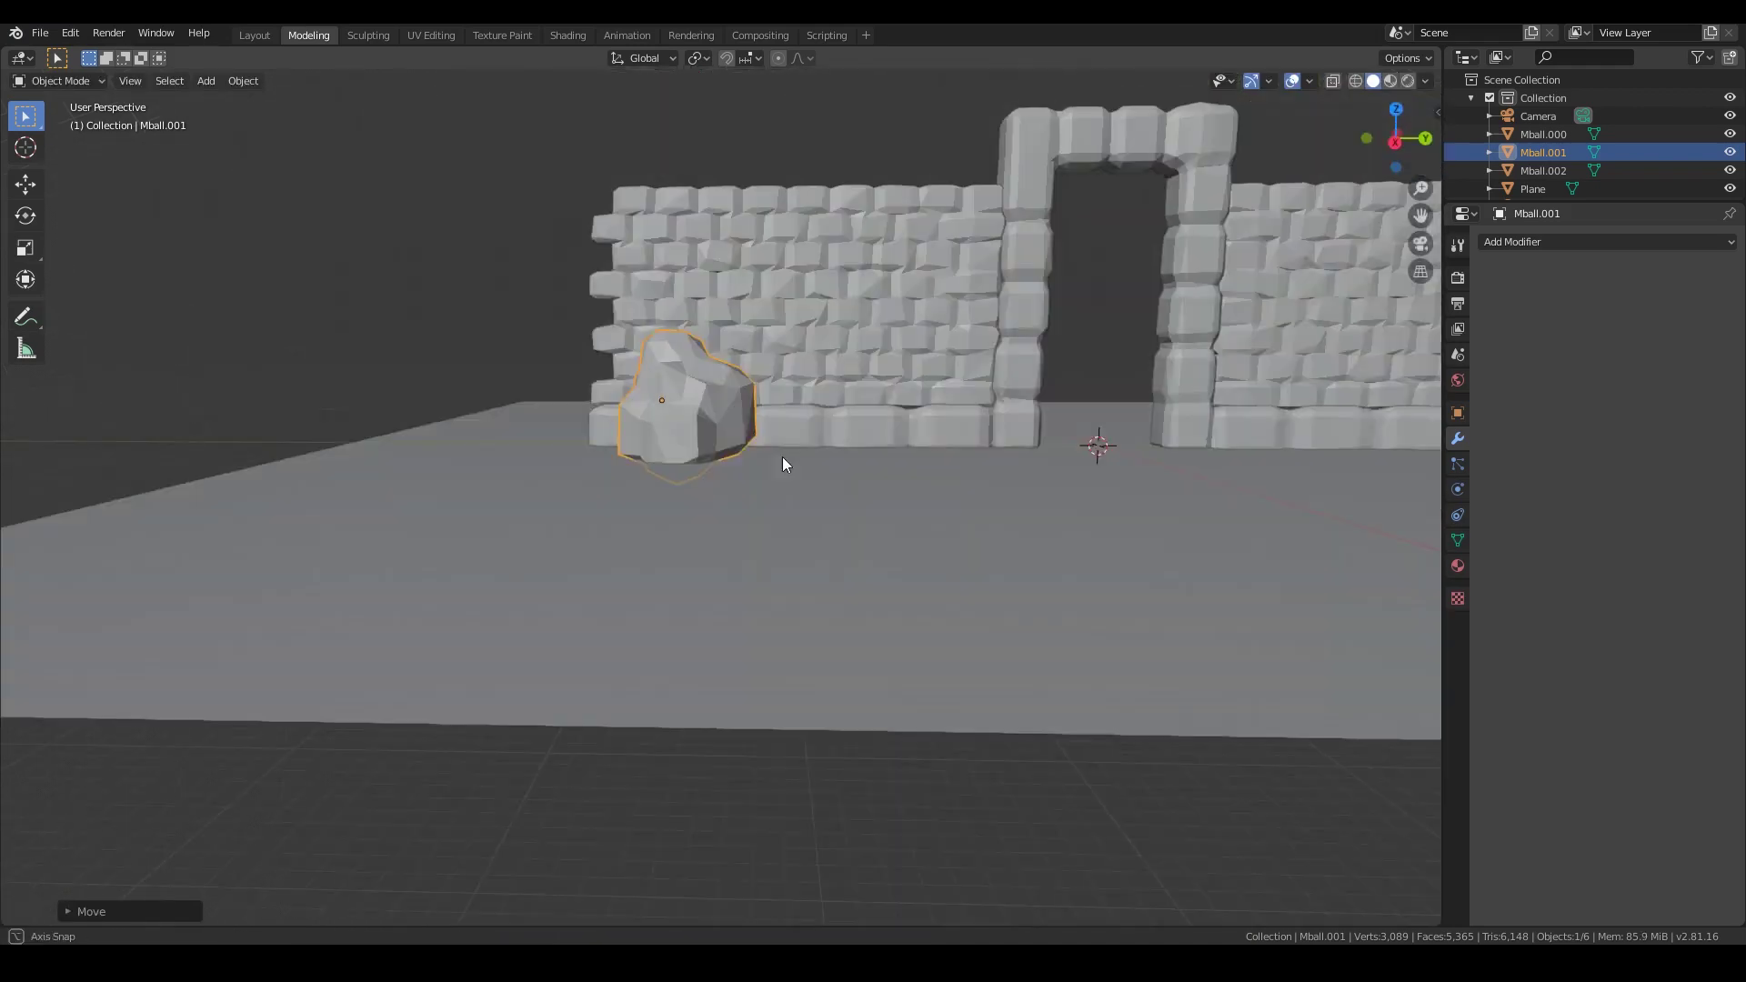
pyautogui.press('z')
pyautogui.click(781, 480)
pyautogui.press('s')
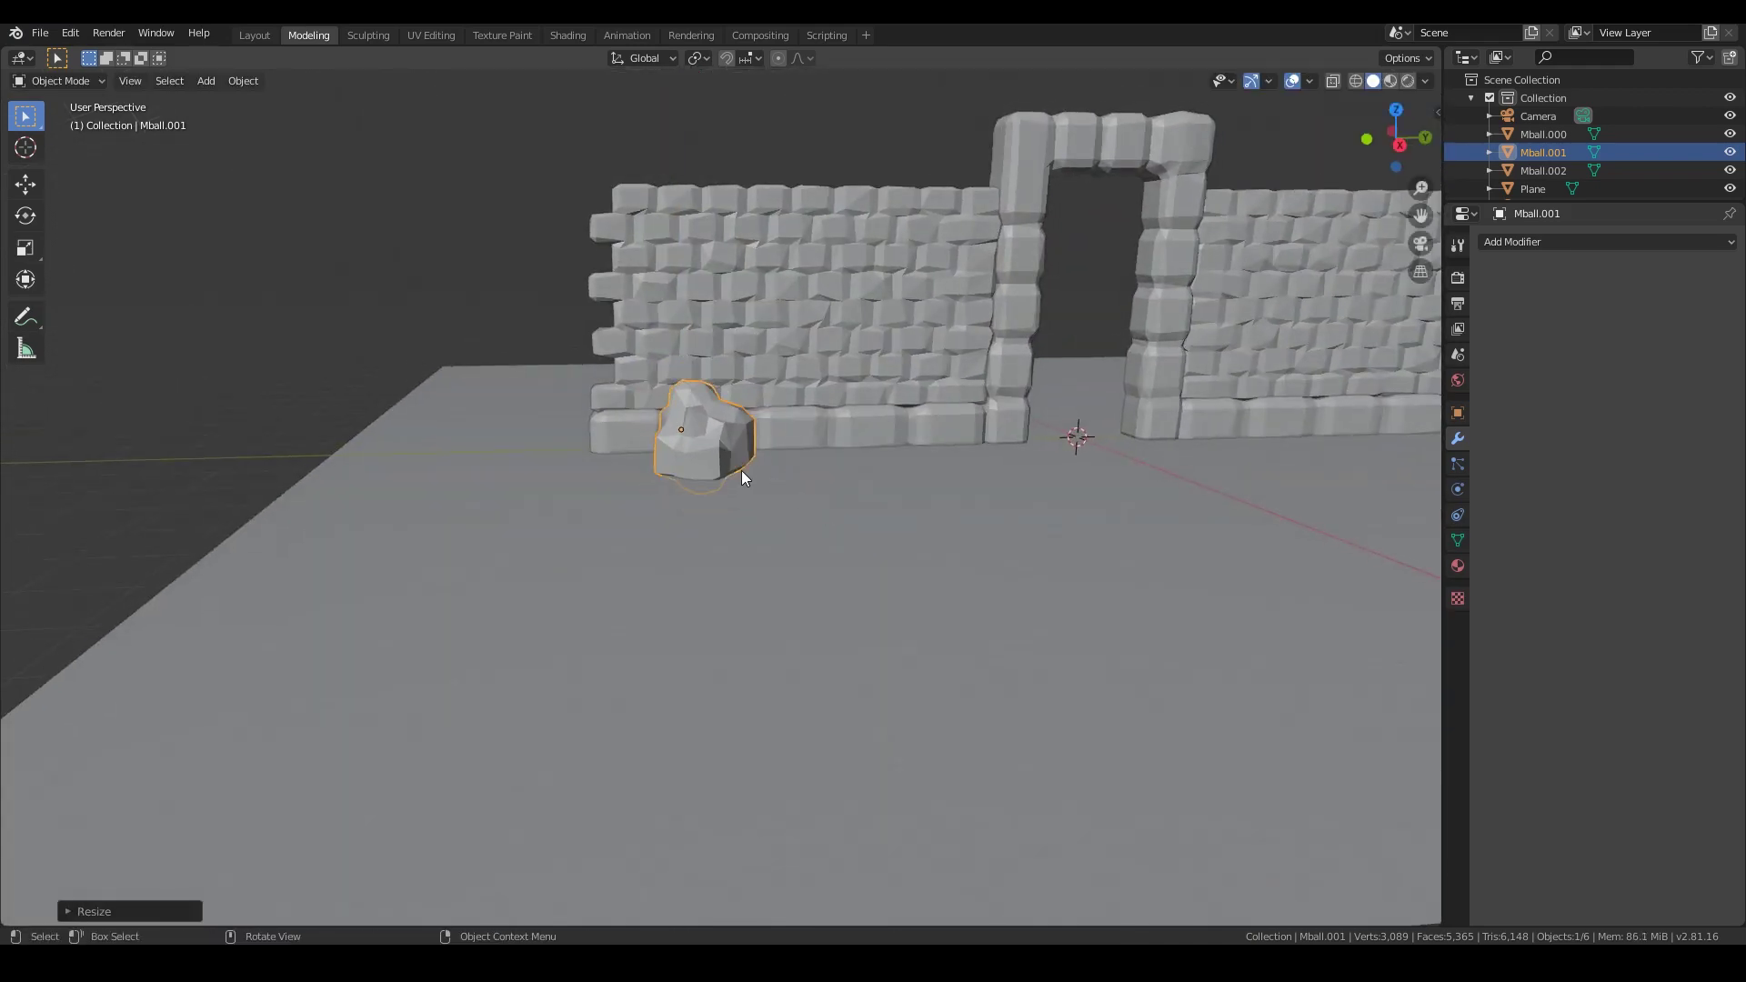
pyautogui.press('KP_3')
pyautogui.press('g')
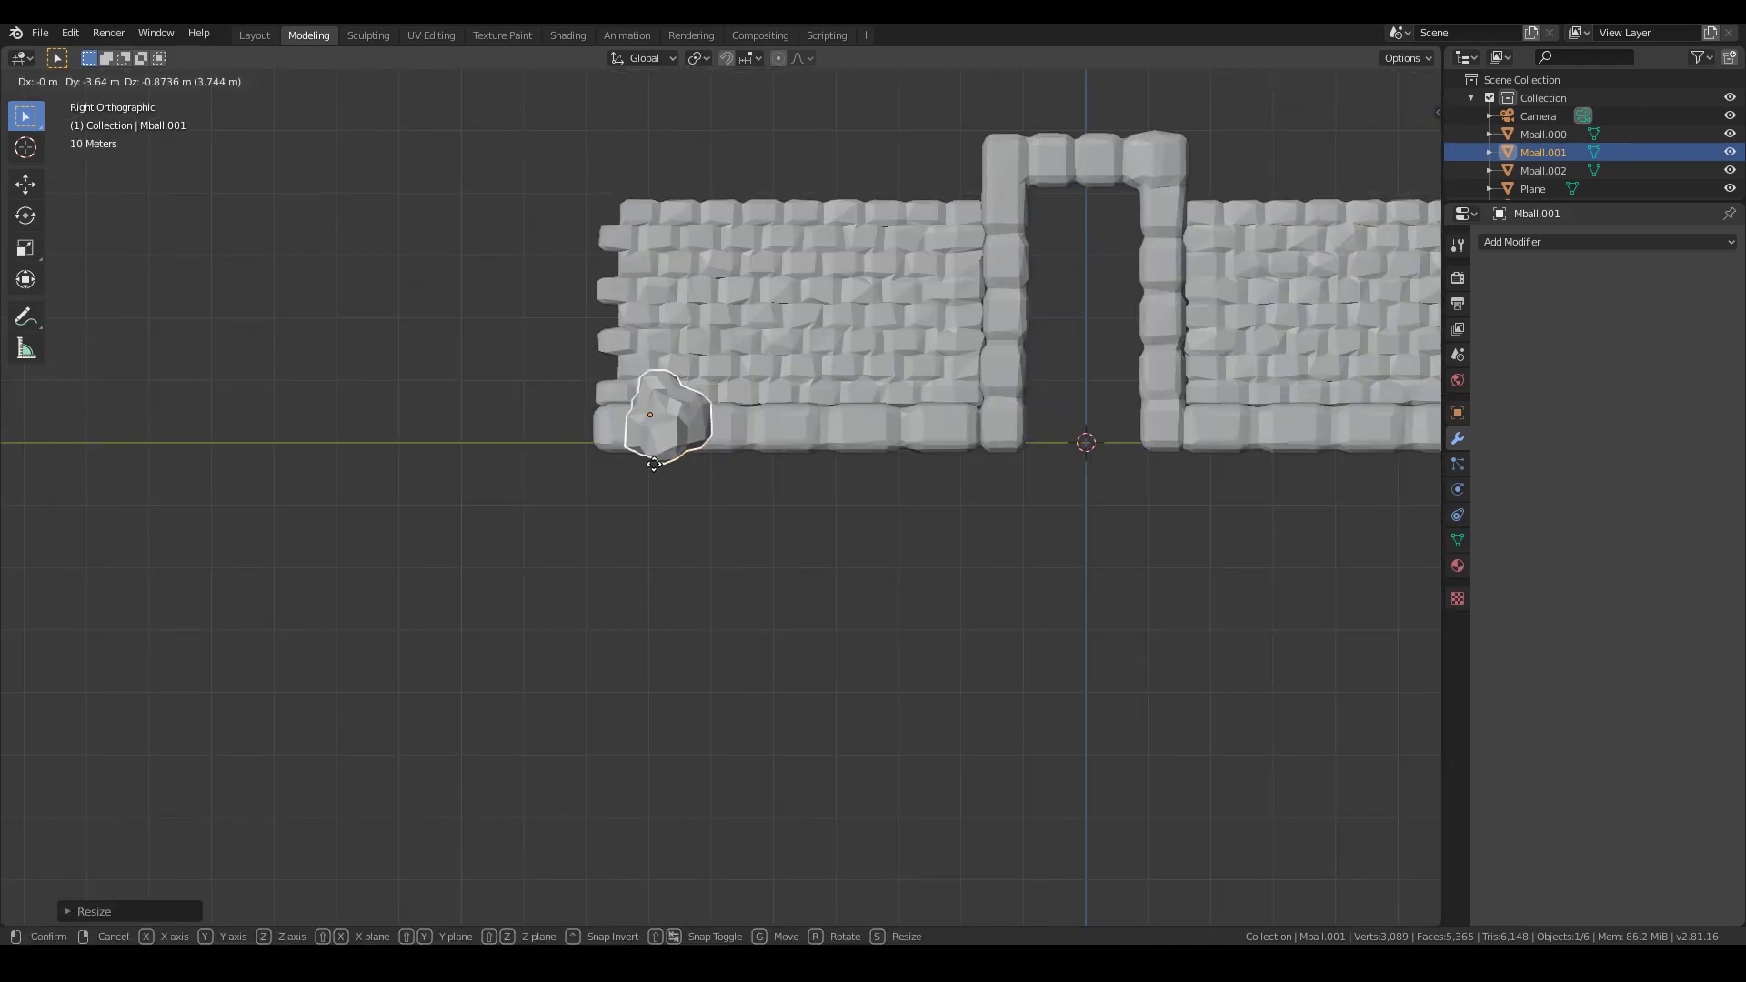
pyautogui.click(691, 473)
pyautogui.moveTo(692, 472); pyautogui.dragTo(891, 586, button='middle')
# Step: Duplicate the rock beside the original, turn it, scale it down and stretch it along Z into a tall spike
pyautogui.hotkey('shift', 'd')
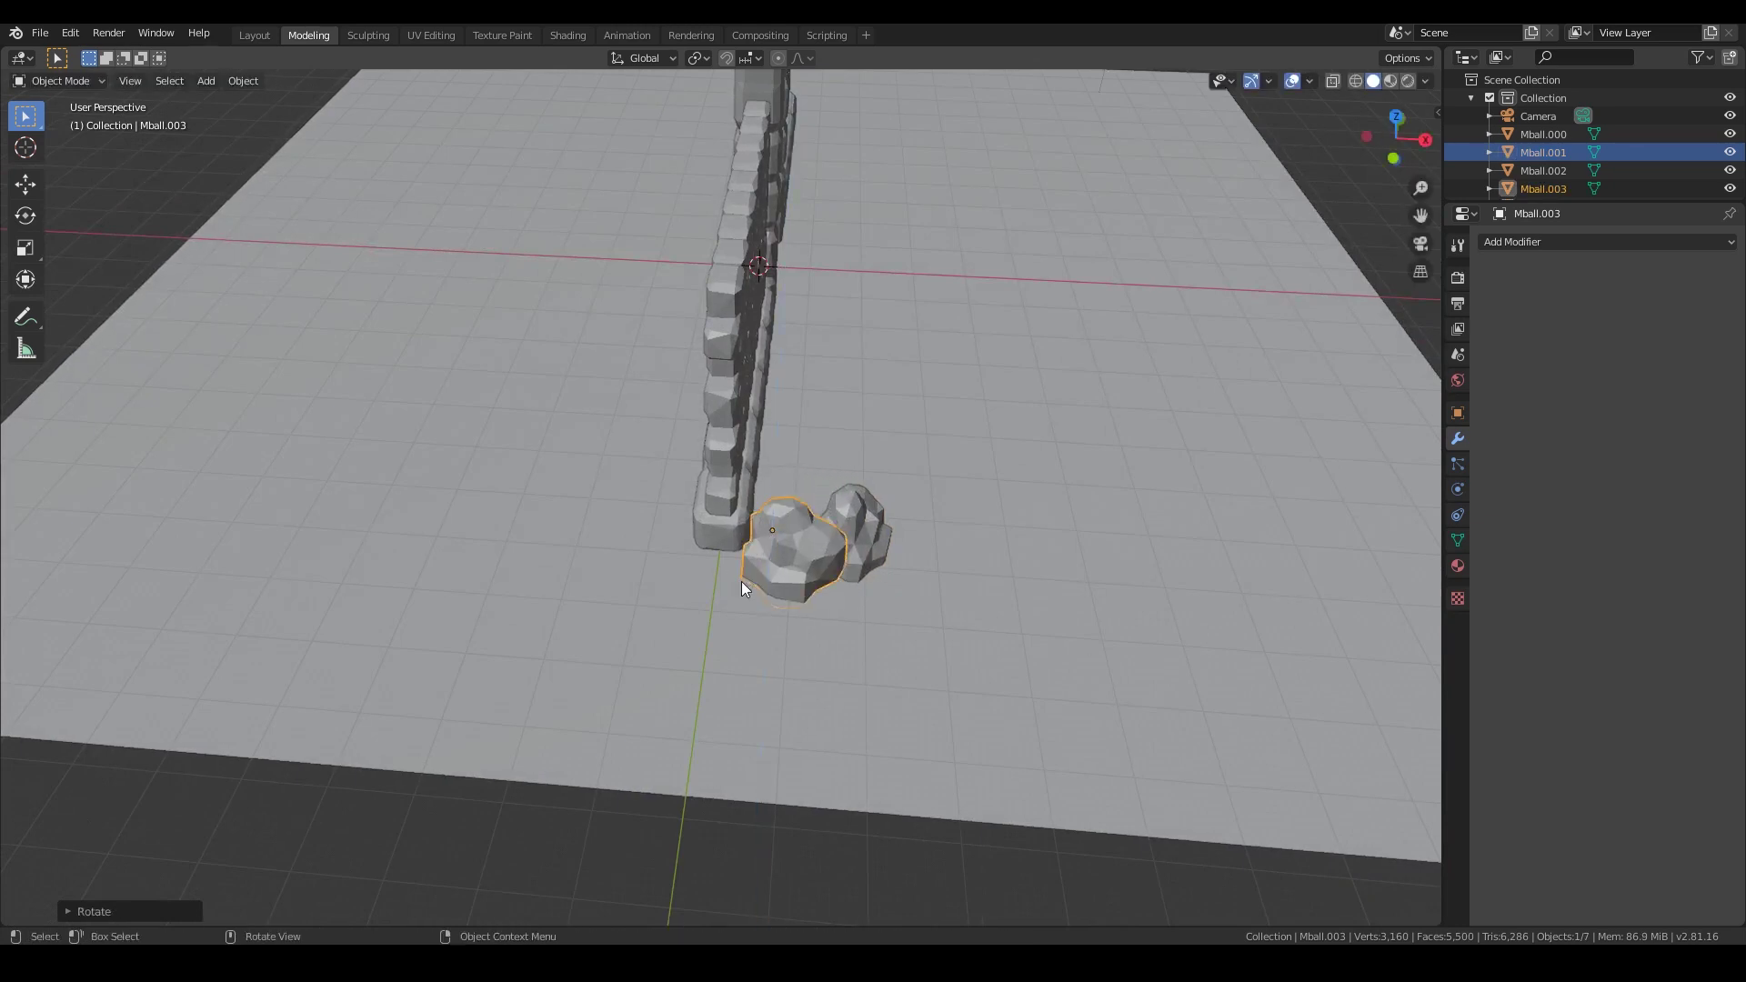
pyautogui.press('s')
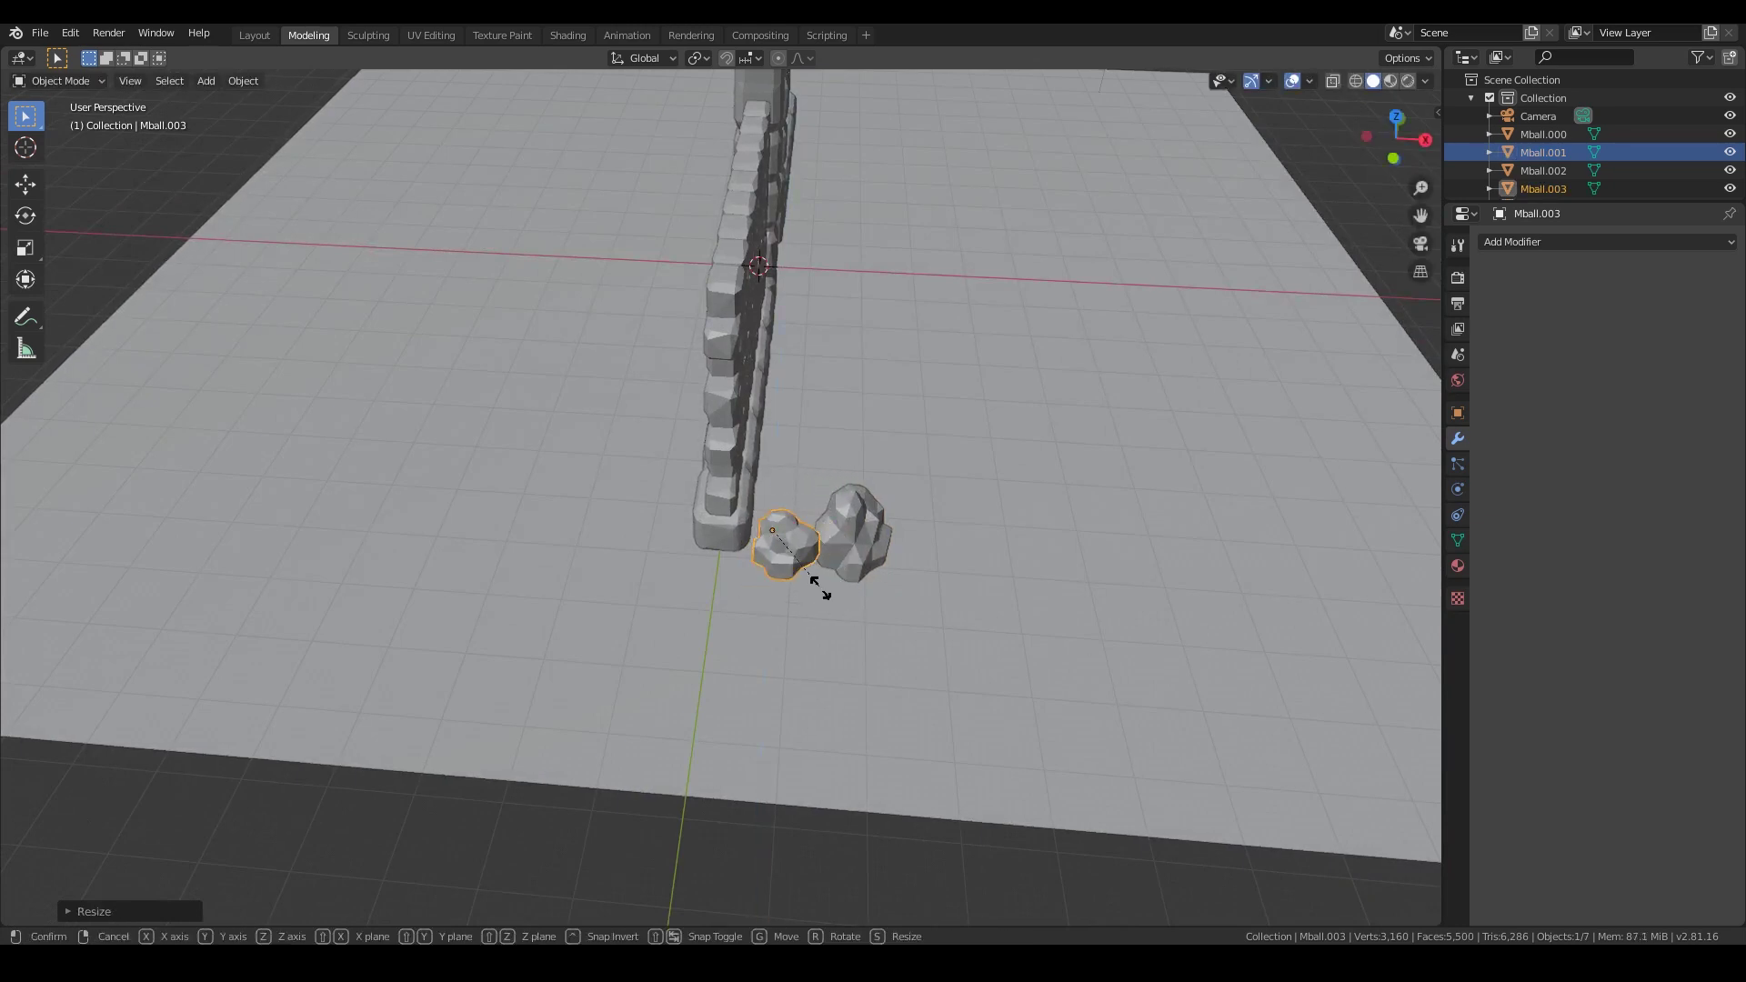
pyautogui.press('z')
pyautogui.click(844, 717)
pyautogui.moveTo(844, 716); pyautogui.dragTo(717, 599, button='middle')
# Step: Widen the smaller rock along Y in top view and move it against the larger rock
pyautogui.press('KP_7')
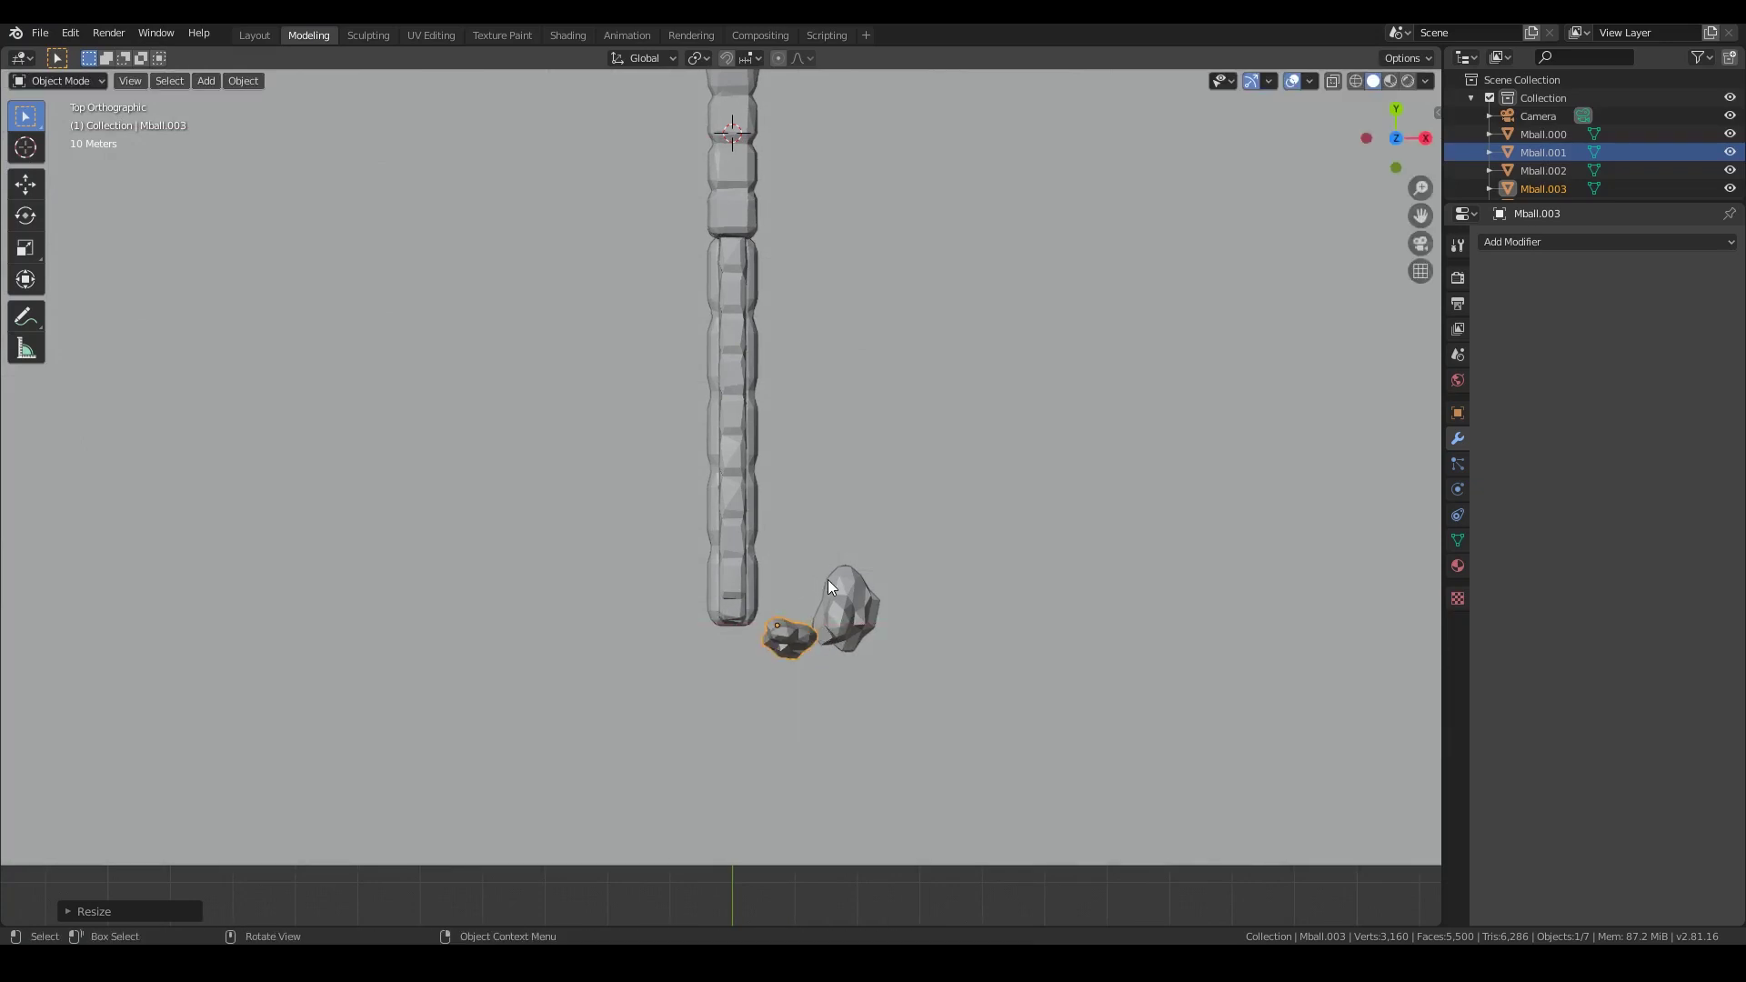
pyautogui.click(829, 530)
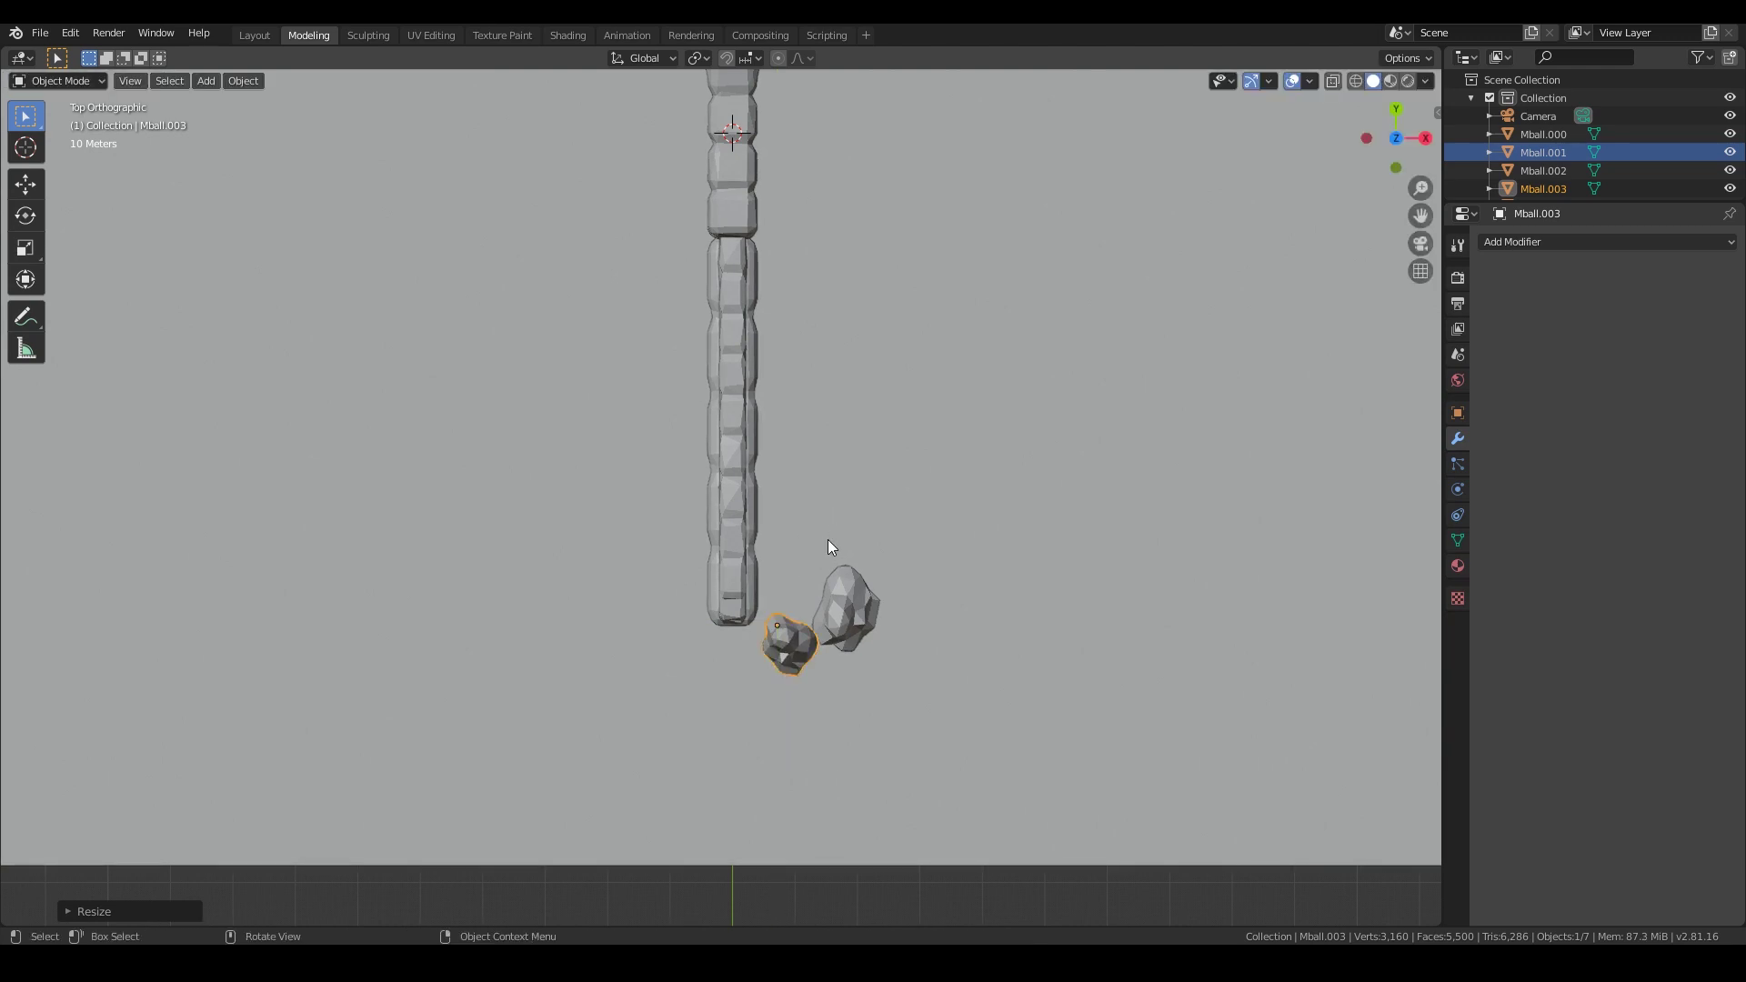
pyautogui.press('g')
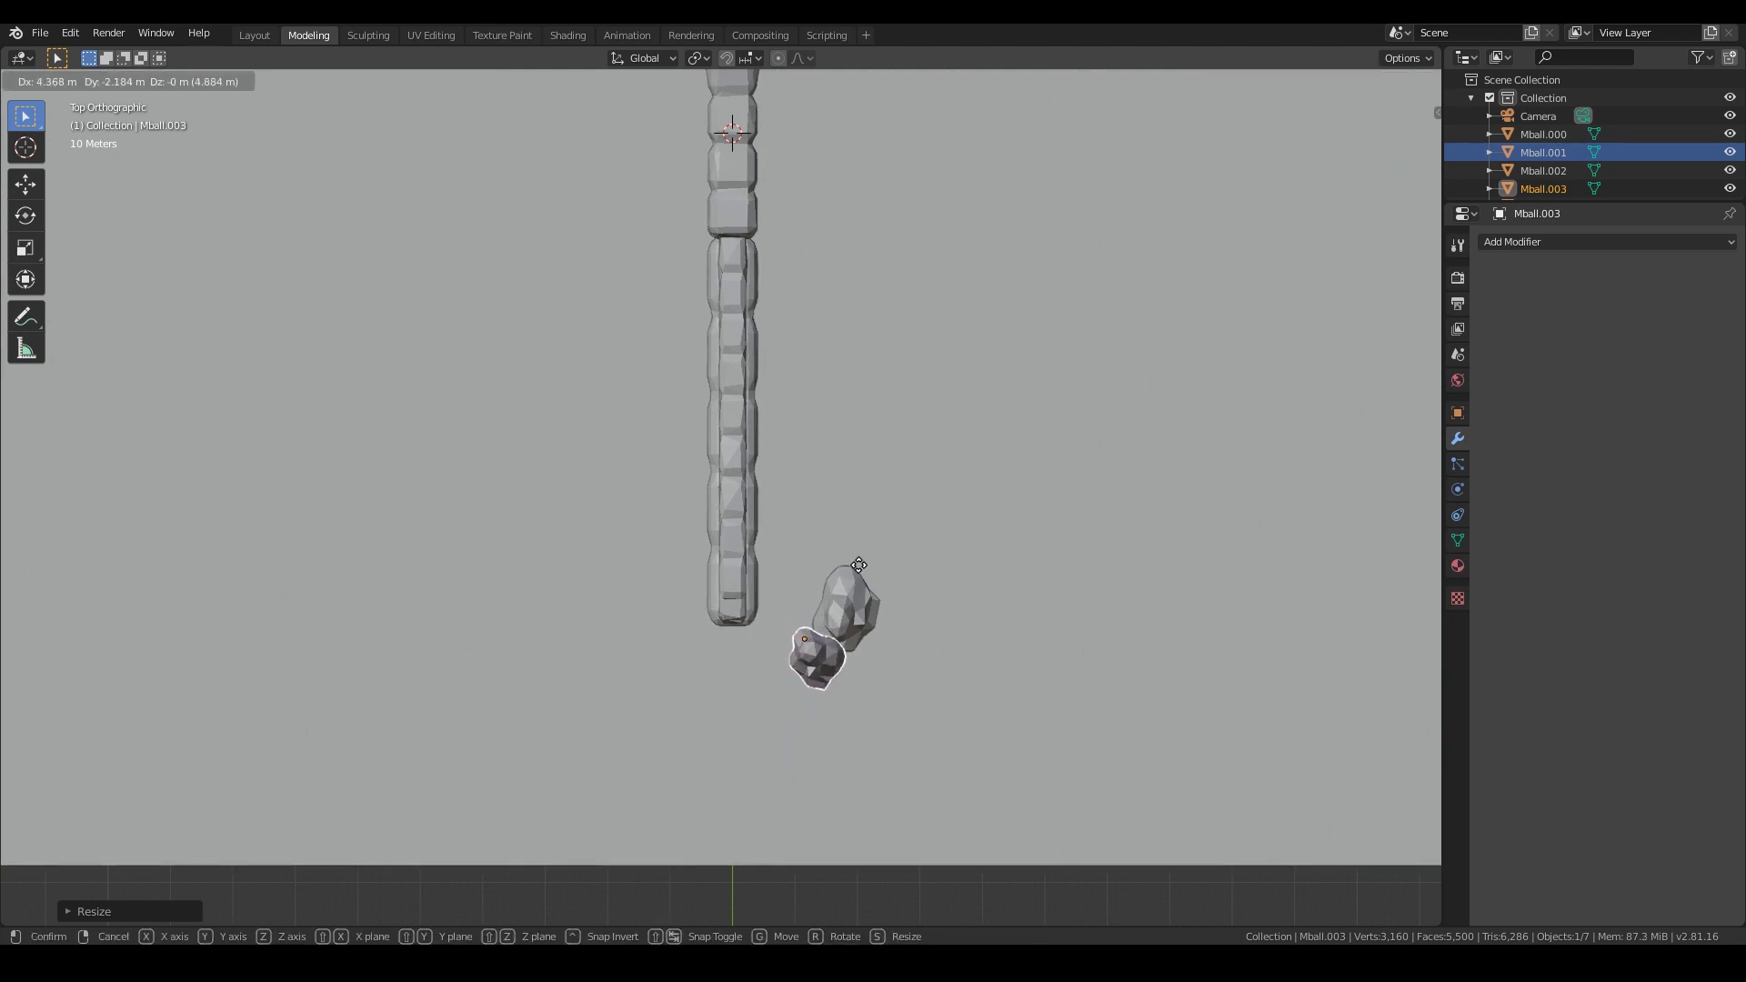
pyautogui.moveTo(862, 631); pyautogui.dragTo(639, 457, button='middle')
pyautogui.scroll(-3, 317, 377)
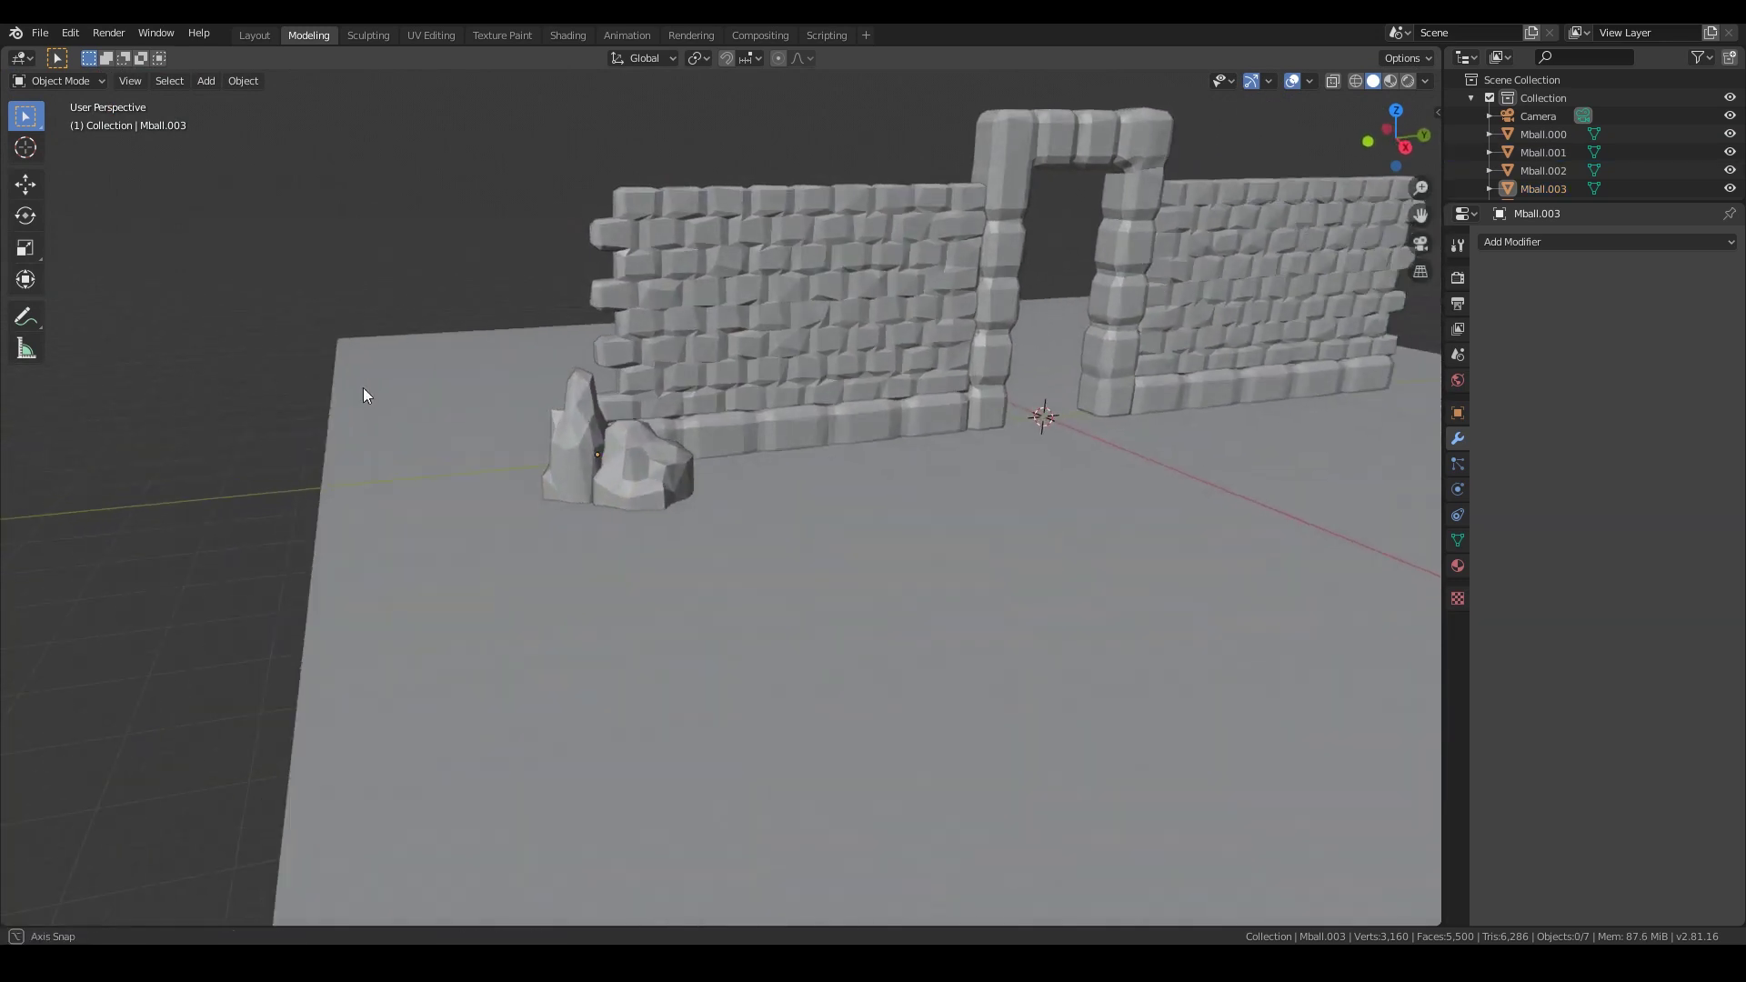
pyautogui.moveTo(363, 387); pyautogui.dragTo(496, 512, button='middle')
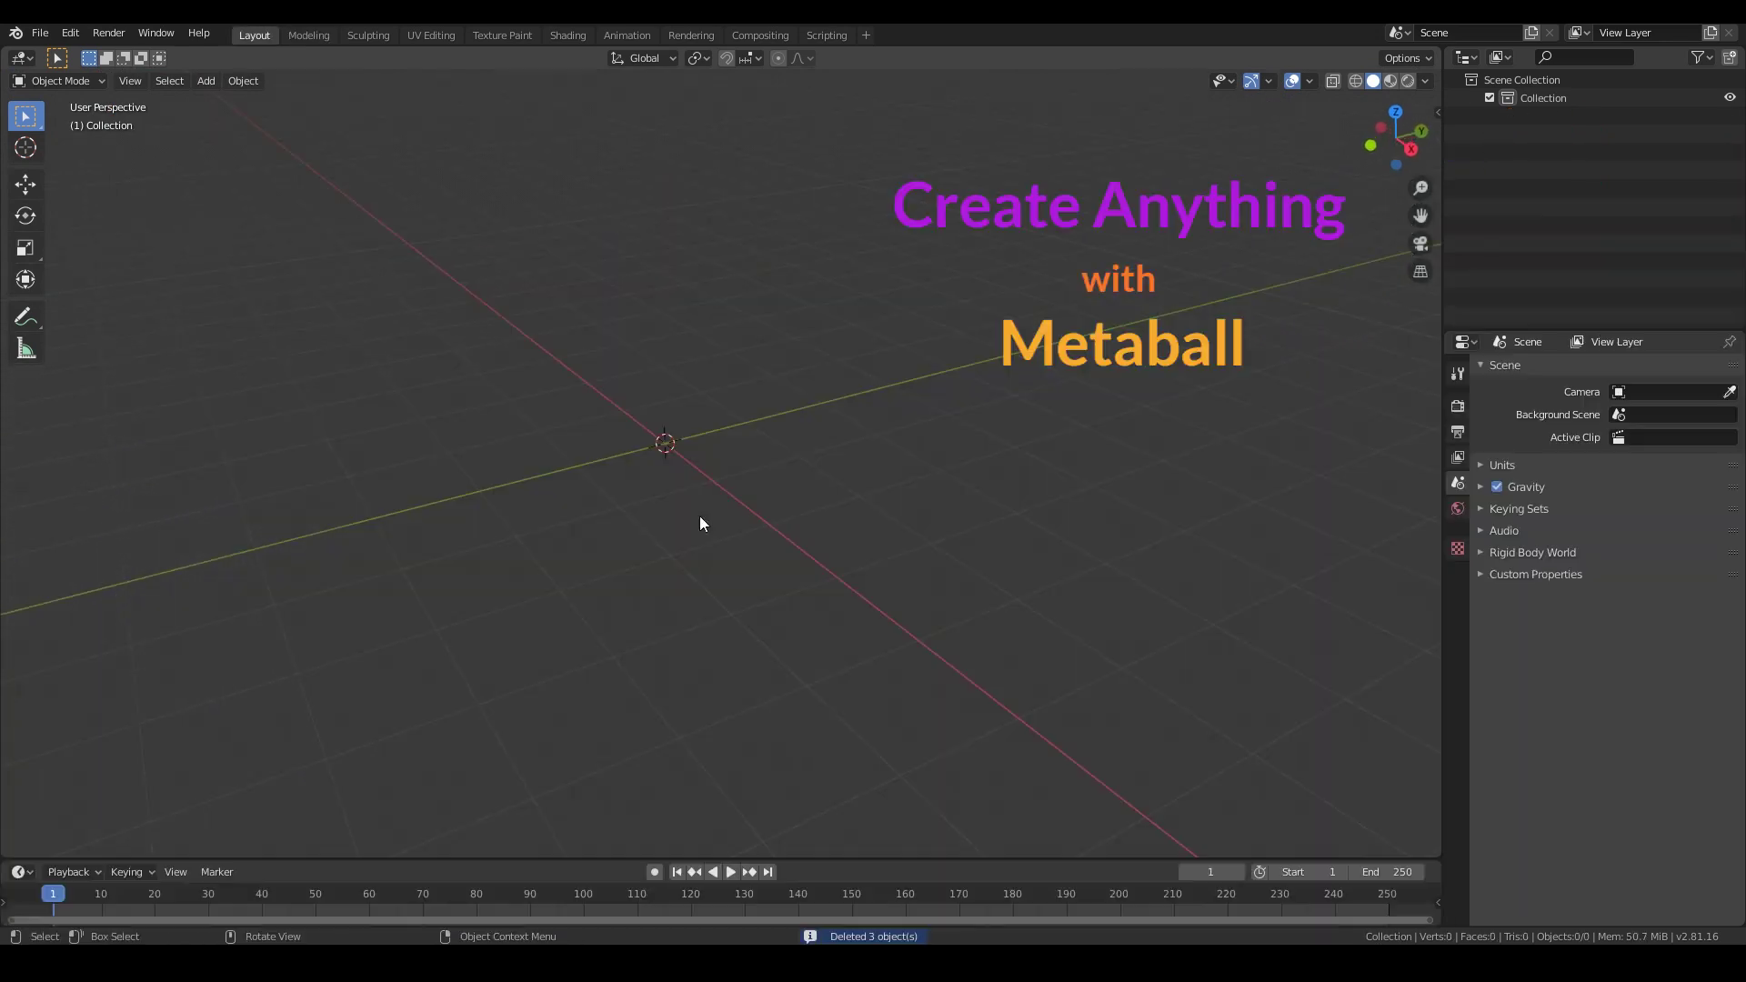
# Step: Add a metaball capsule to the empty scene, scale it to 2.153 and raise it above the origin as an animal's body
pyautogui.hotkey('shift', 'a')
pyautogui.moveTo(653, 496)
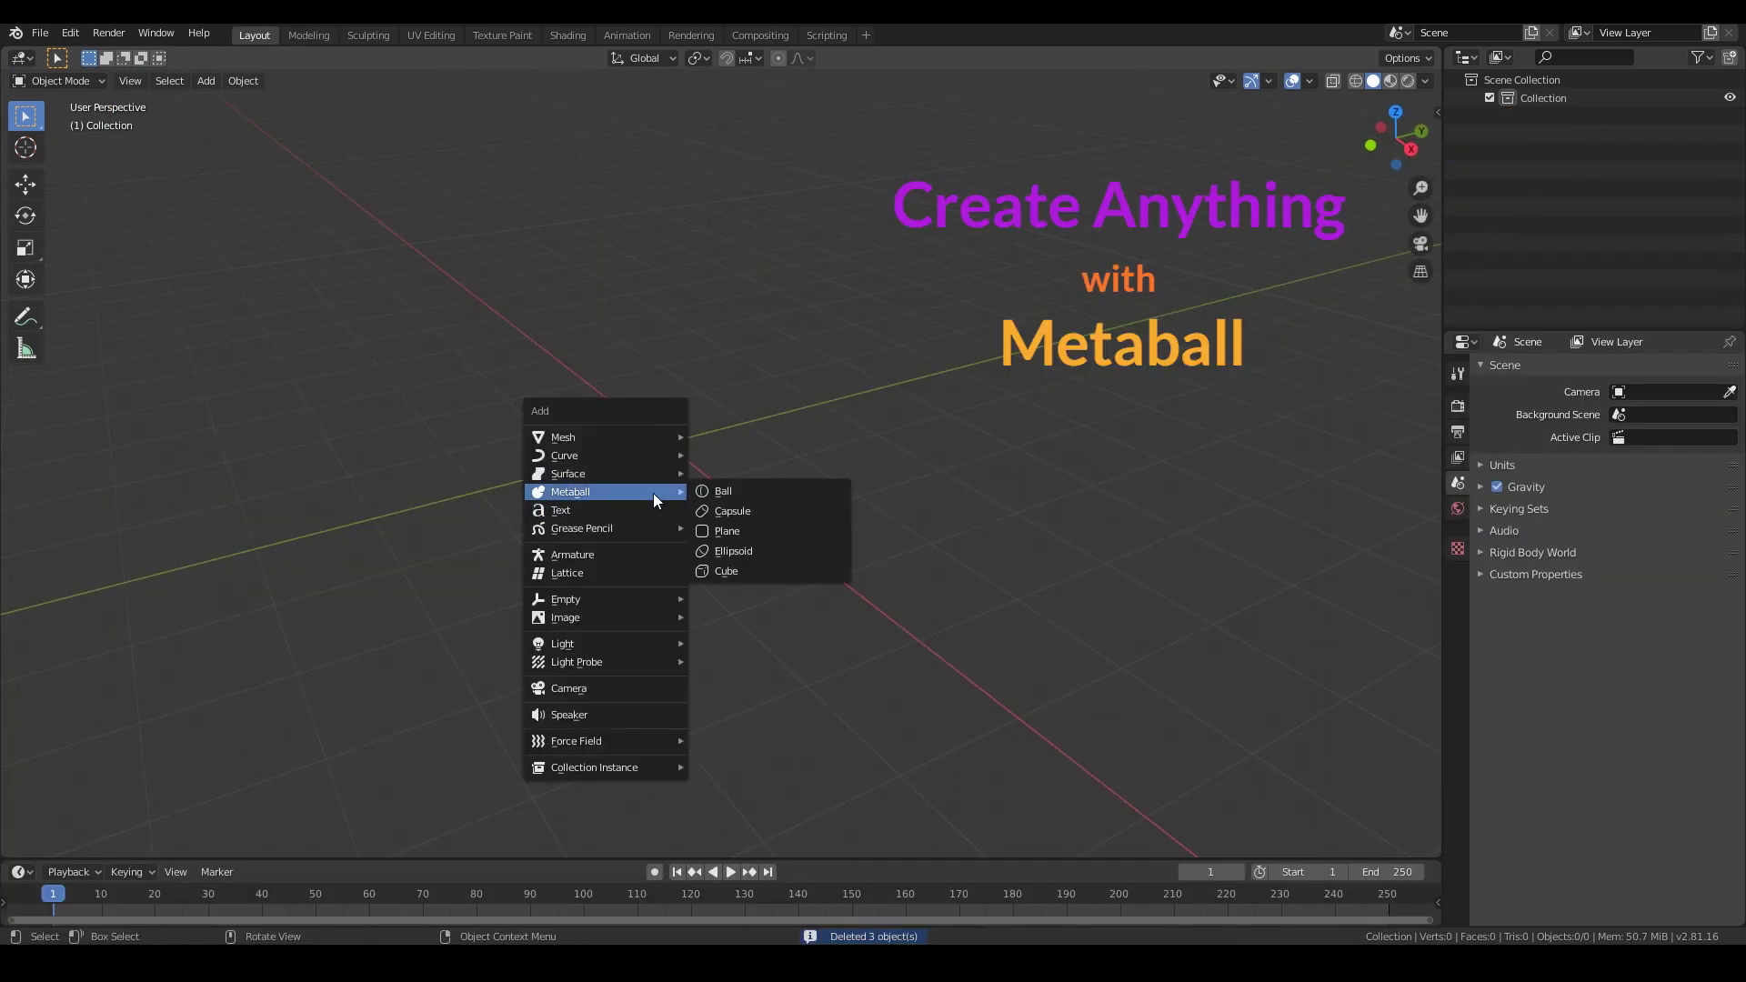
pyautogui.click(751, 512)
pyautogui.press('KP_1')
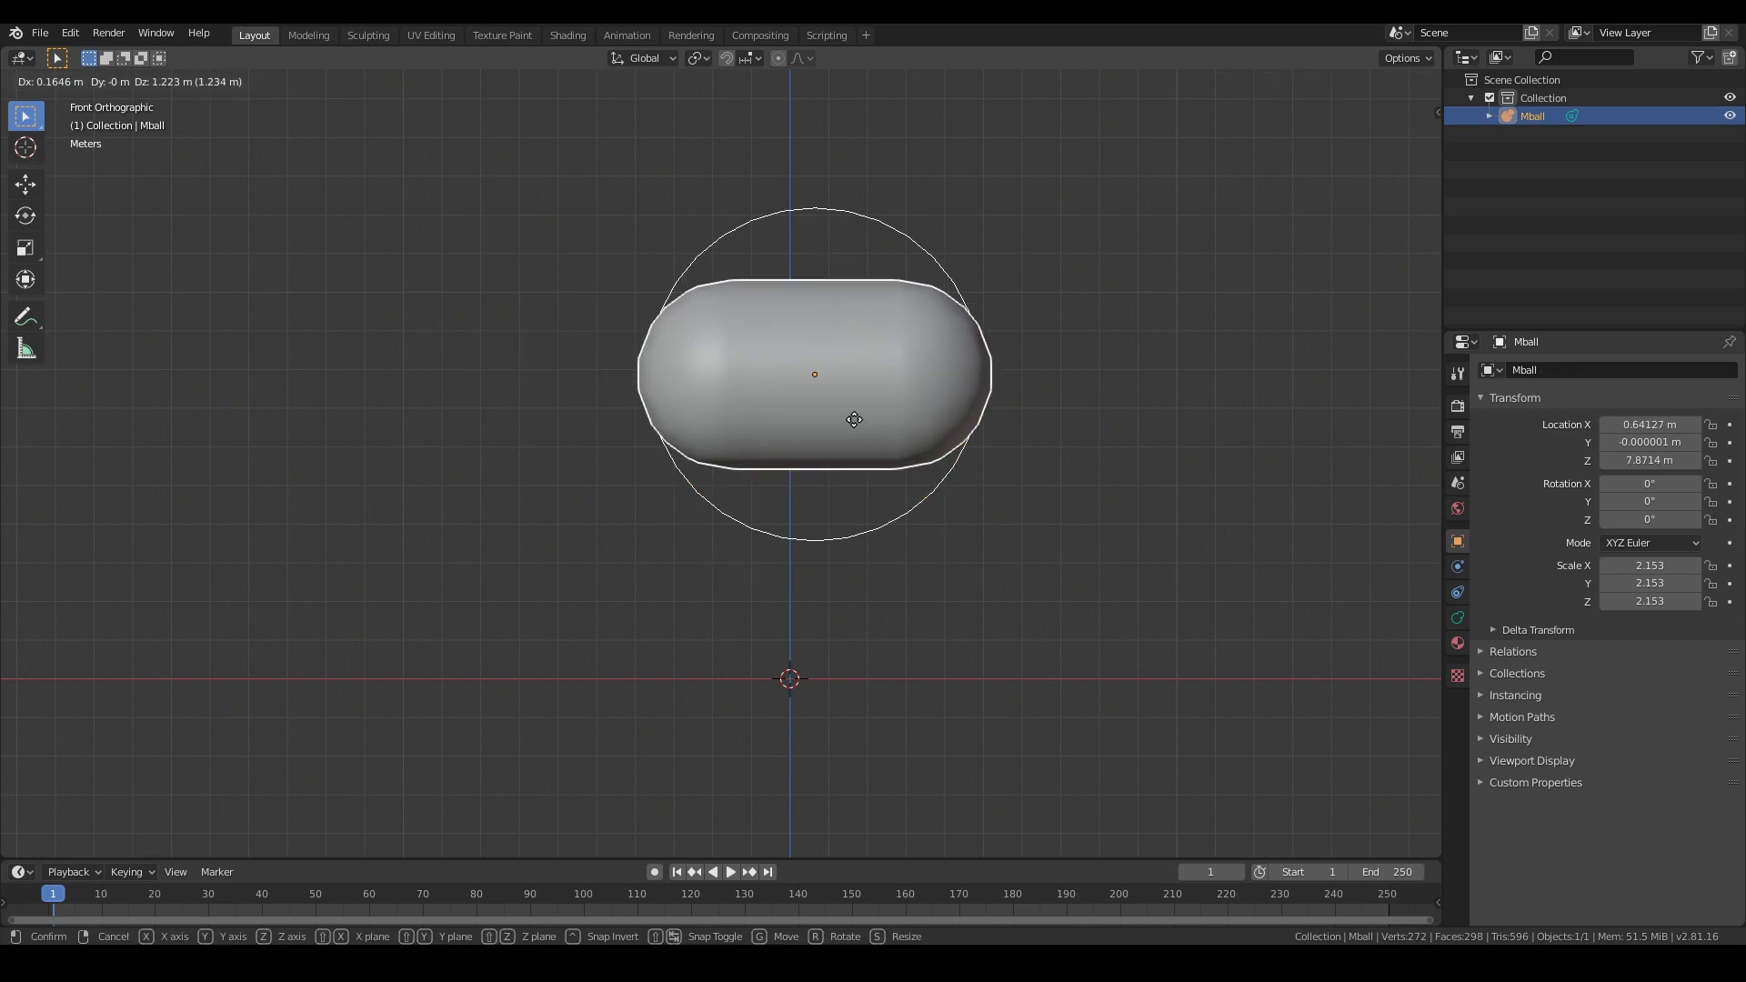
pyautogui.click(847, 468)
# Step: Duplicate the body capsule as a head at its upper front end, scaled to 1.207 and tilted about -18° around Y
pyautogui.hotkey('shift', 'd')
pyautogui.click(642, 344)
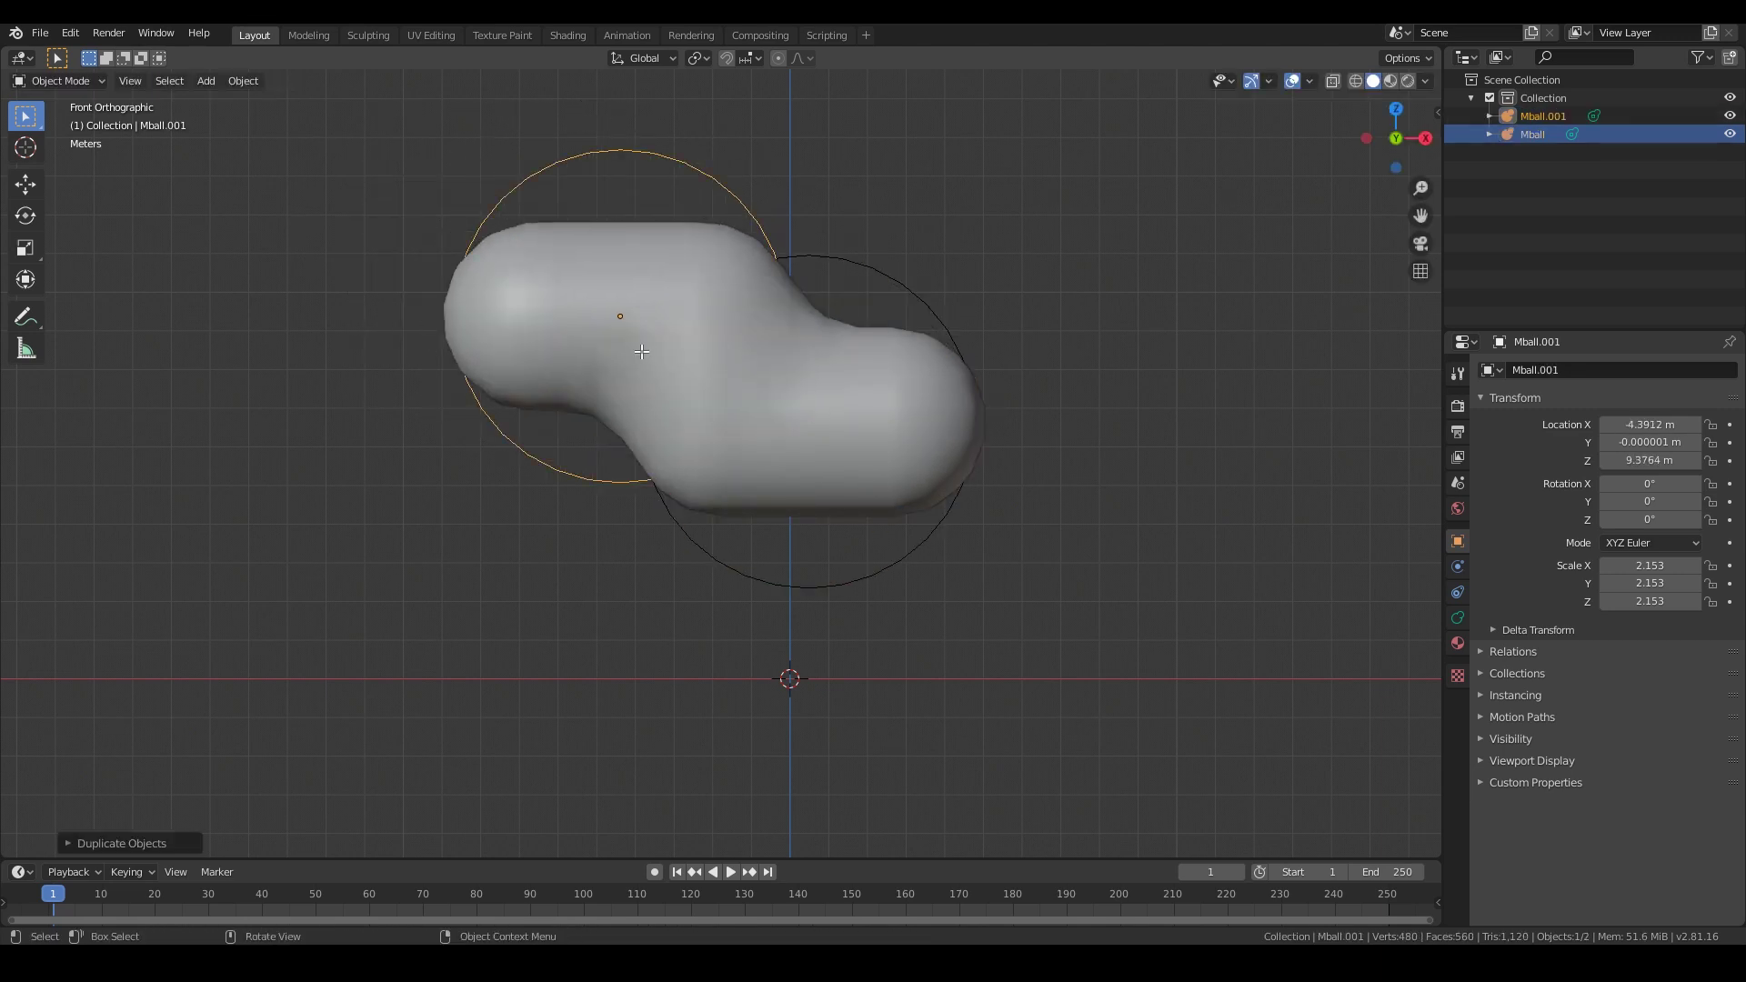
pyautogui.keyDown('shift'); pyautogui.moveTo(642, 352); pyautogui.dragTo(761, 437, button='middle'); pyautogui.keyUp('shift')
pyautogui.press('s')
pyautogui.click(846, 446)
pyautogui.press('g')
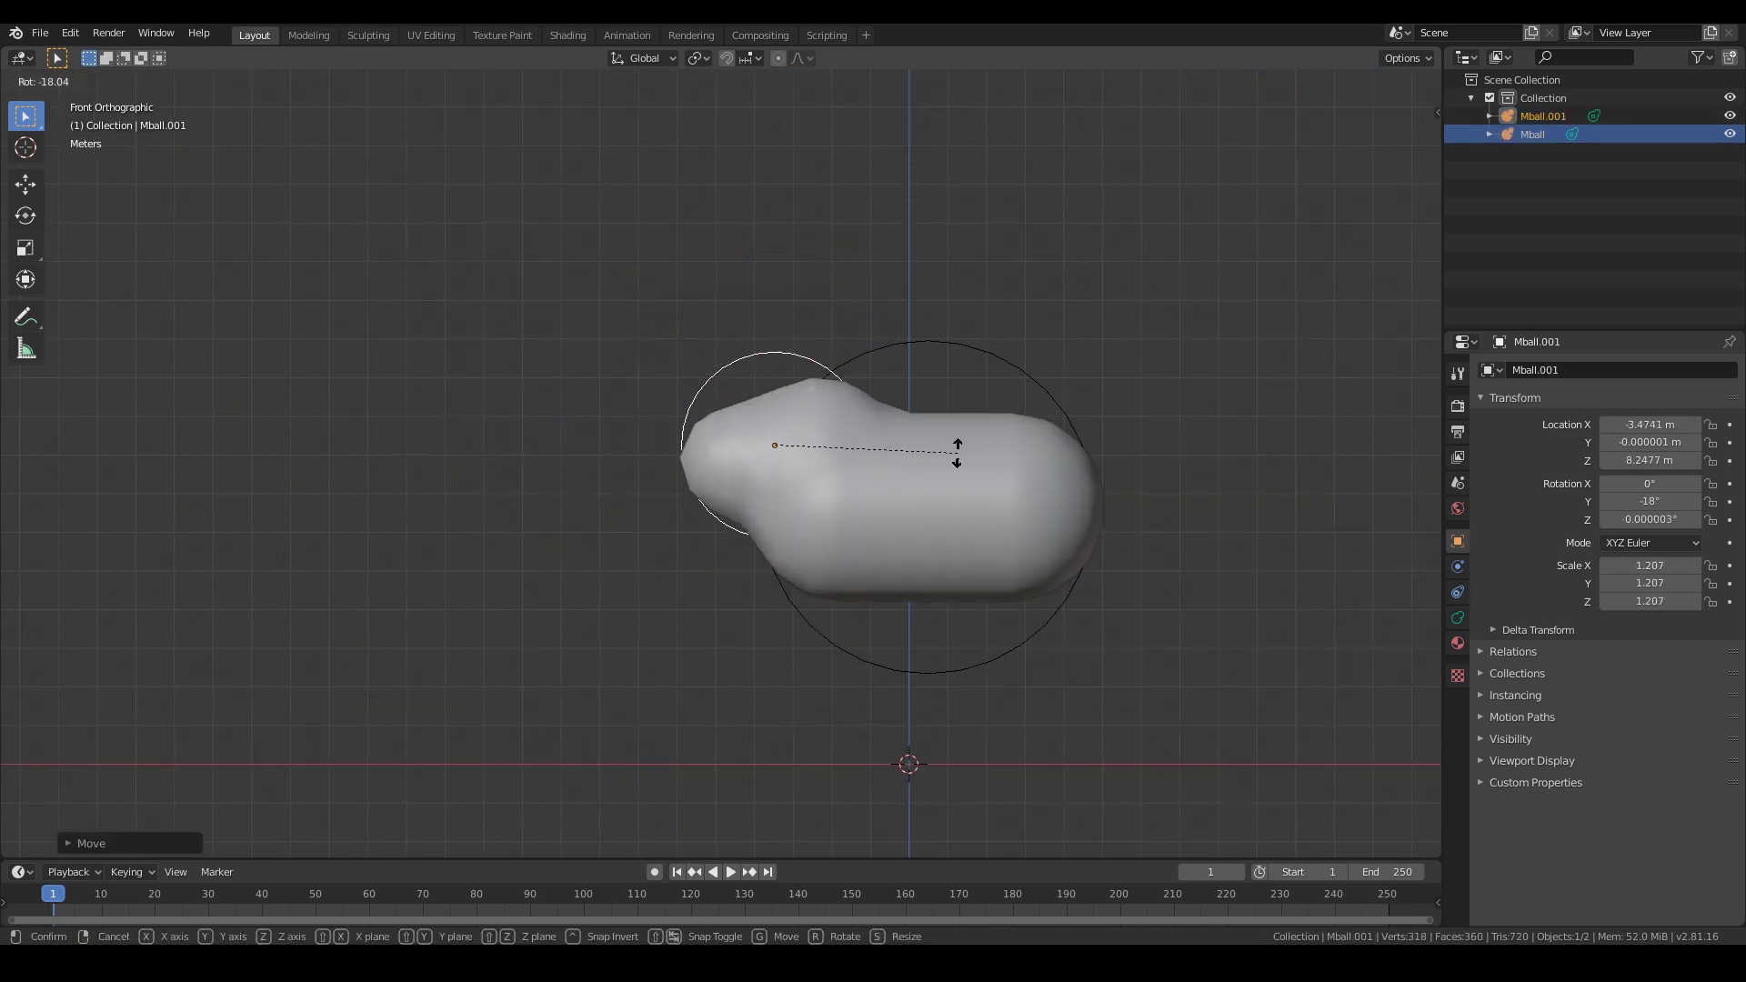
pyautogui.click(956, 453)
# Step: Duplicate a capsule as a small upright front leg rotated about -89.5° around Y, and copy it to the opposite side of the body
pyautogui.hotkey('shift', 'd')
pyautogui.press('r')
pyautogui.press('s')
pyautogui.click(577, 545)
pyautogui.press('g')
pyautogui.press('KP_3')
pyautogui.hotkey('shift', 'd')
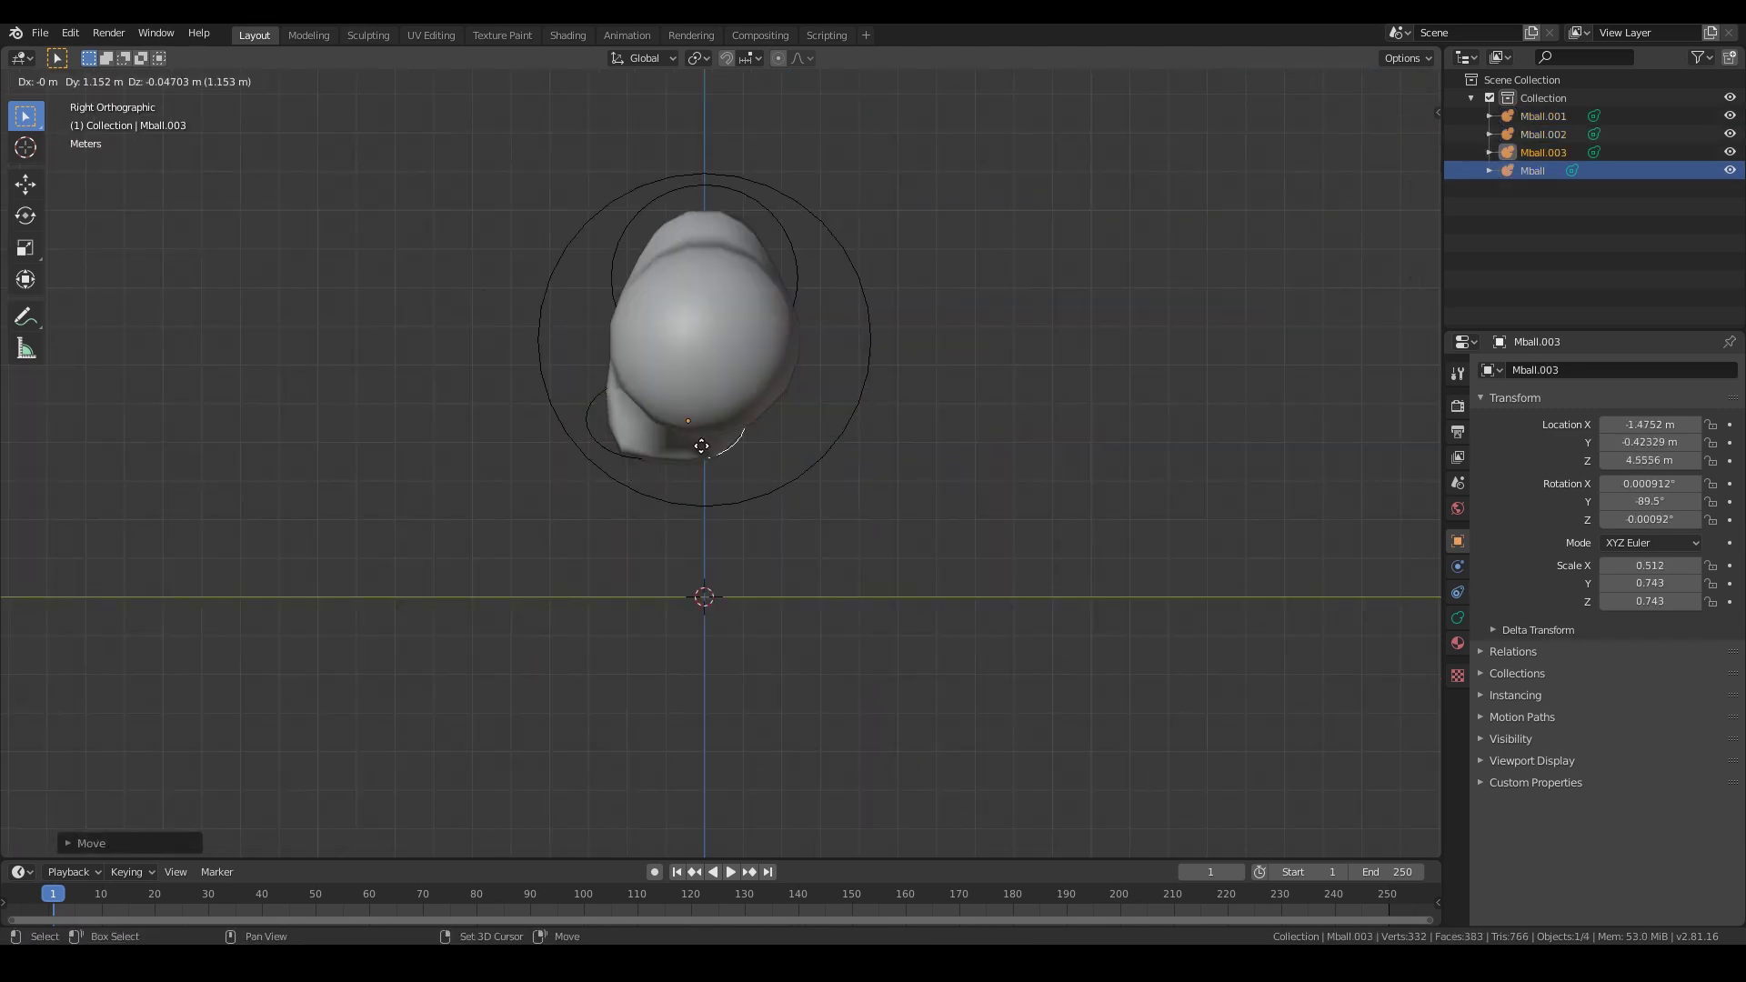
# Step: Duplicate the pair of front legs and place the copies under the rear of the body
pyautogui.press('KP_1')
pyautogui.hotkey('shift', 'd')
pyautogui.click(994, 495)
# Step: Duplicate the head capsule as a tail at the rear of the body, scaled to 0.678 and rotated about 53.9° around Y
pyautogui.click(574, 280)
pyautogui.hotkey('shift', 'd')
pyautogui.press('s')
pyautogui.press('r')
pyautogui.press('g')
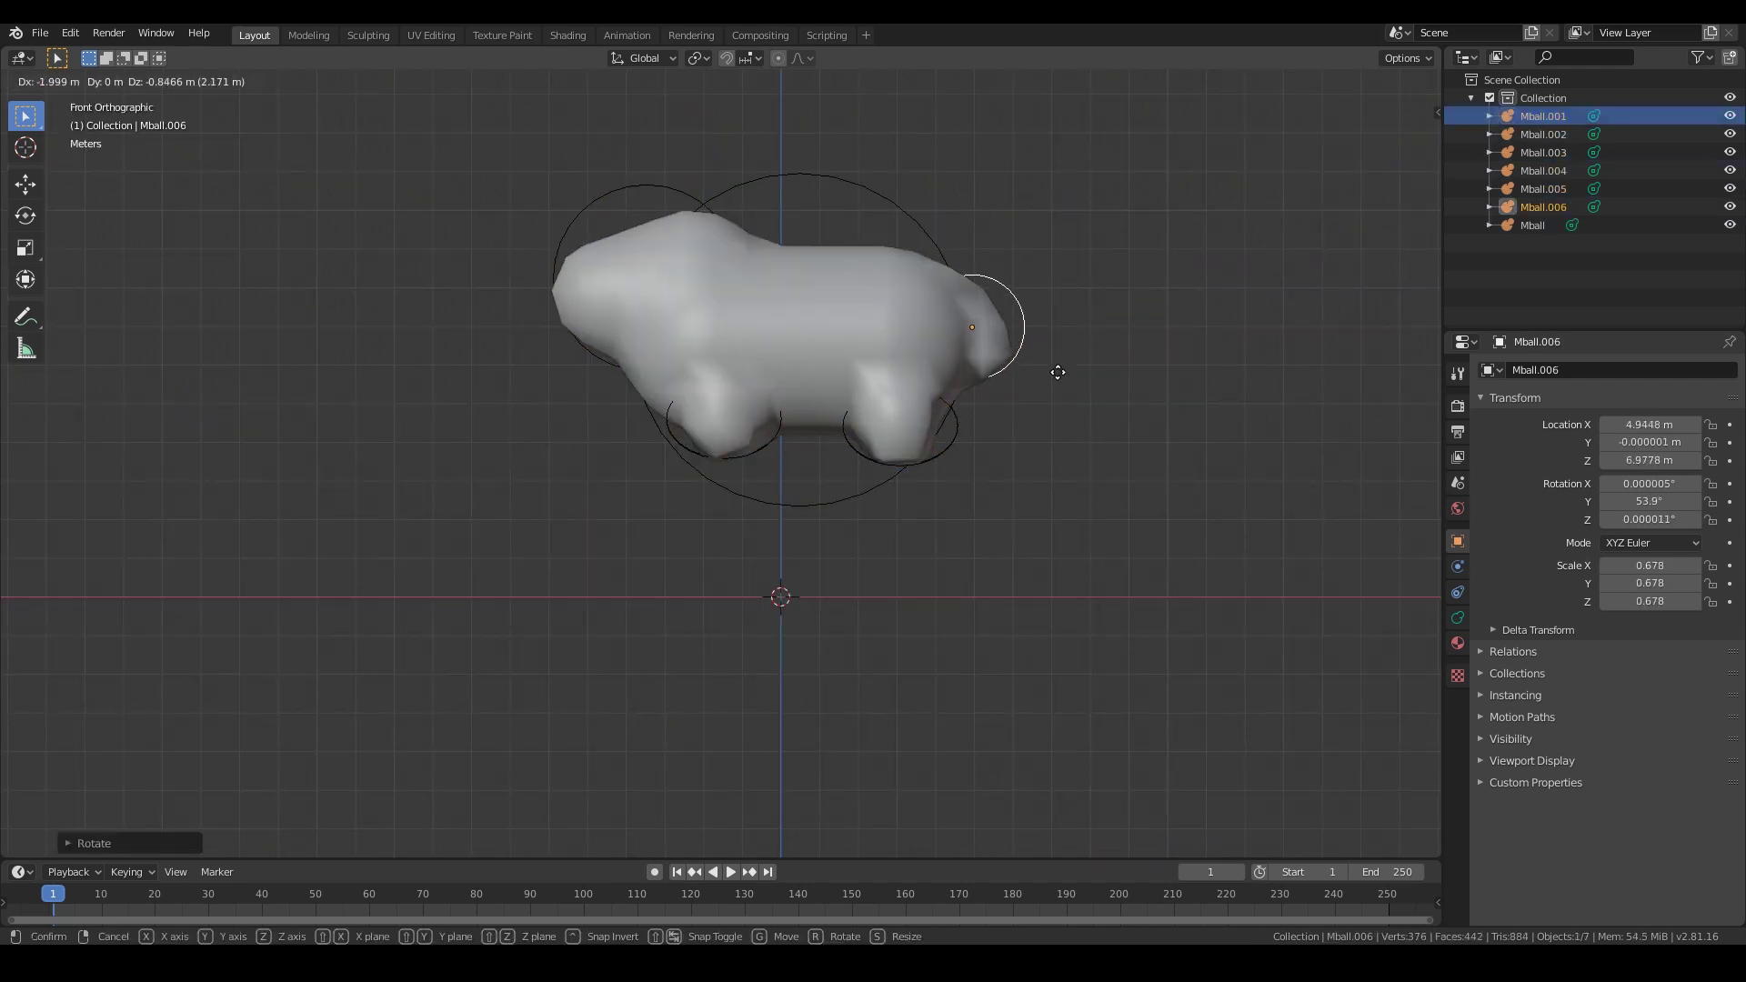
pyautogui.press('g')
pyautogui.click(919, 364)
# Step: Fine-tune the capsule sizes of the animal, scaling the body to 2.119
pyautogui.press('s')
pyautogui.click(723, 211)
pyautogui.press('s')
pyautogui.click(783, 321)
pyautogui.moveTo(1064, 446); pyautogui.dragTo(1182, 391, button='middle')
pyautogui.keyDown('shift'); pyautogui.moveTo(936, 470); pyautogui.dragTo(906, 507, button='middle'); pyautogui.keyUp('shift')
# Step: Select all the animal's metaballs, convert them to one mesh and check its topology in Edit Mode
pyautogui.click(907, 506)
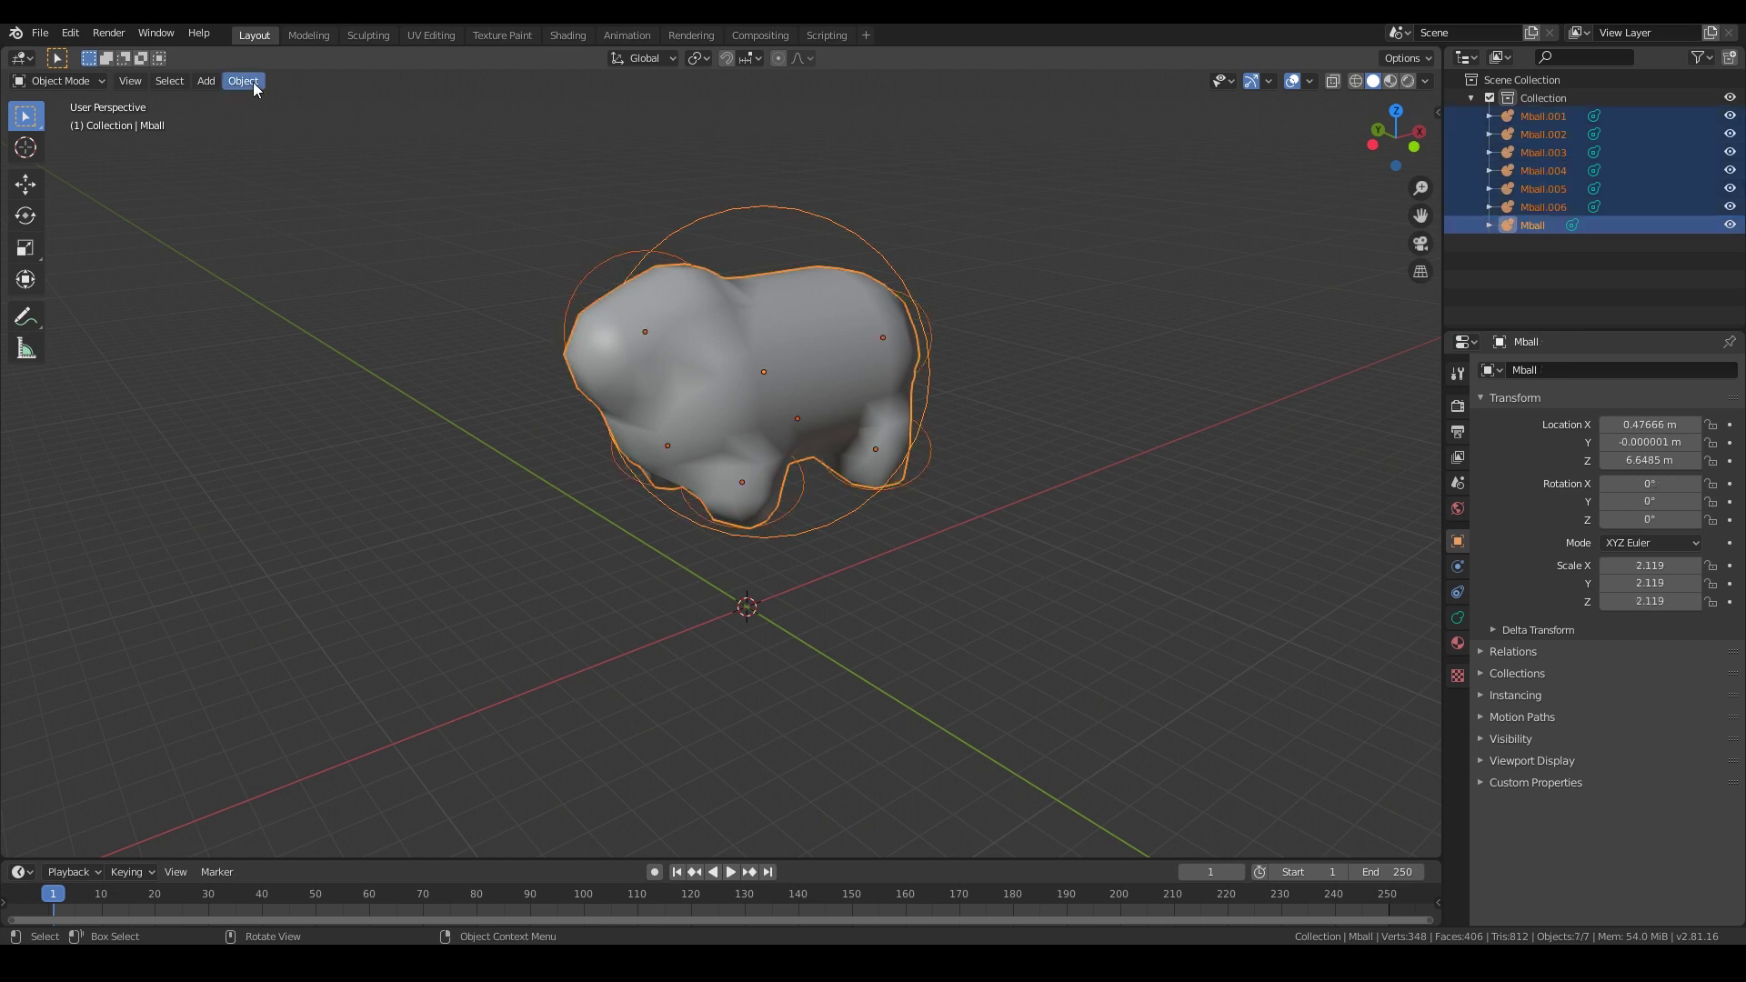
pyautogui.click(255, 88)
pyautogui.click(473, 584)
pyautogui.moveTo(1082, 464); pyautogui.dragTo(558, 514, button='middle')
pyautogui.press('Tab')
pyautogui.press('Tab')
pyautogui.press('Tab')
pyautogui.press('Tab')
pyautogui.press('KP_3')
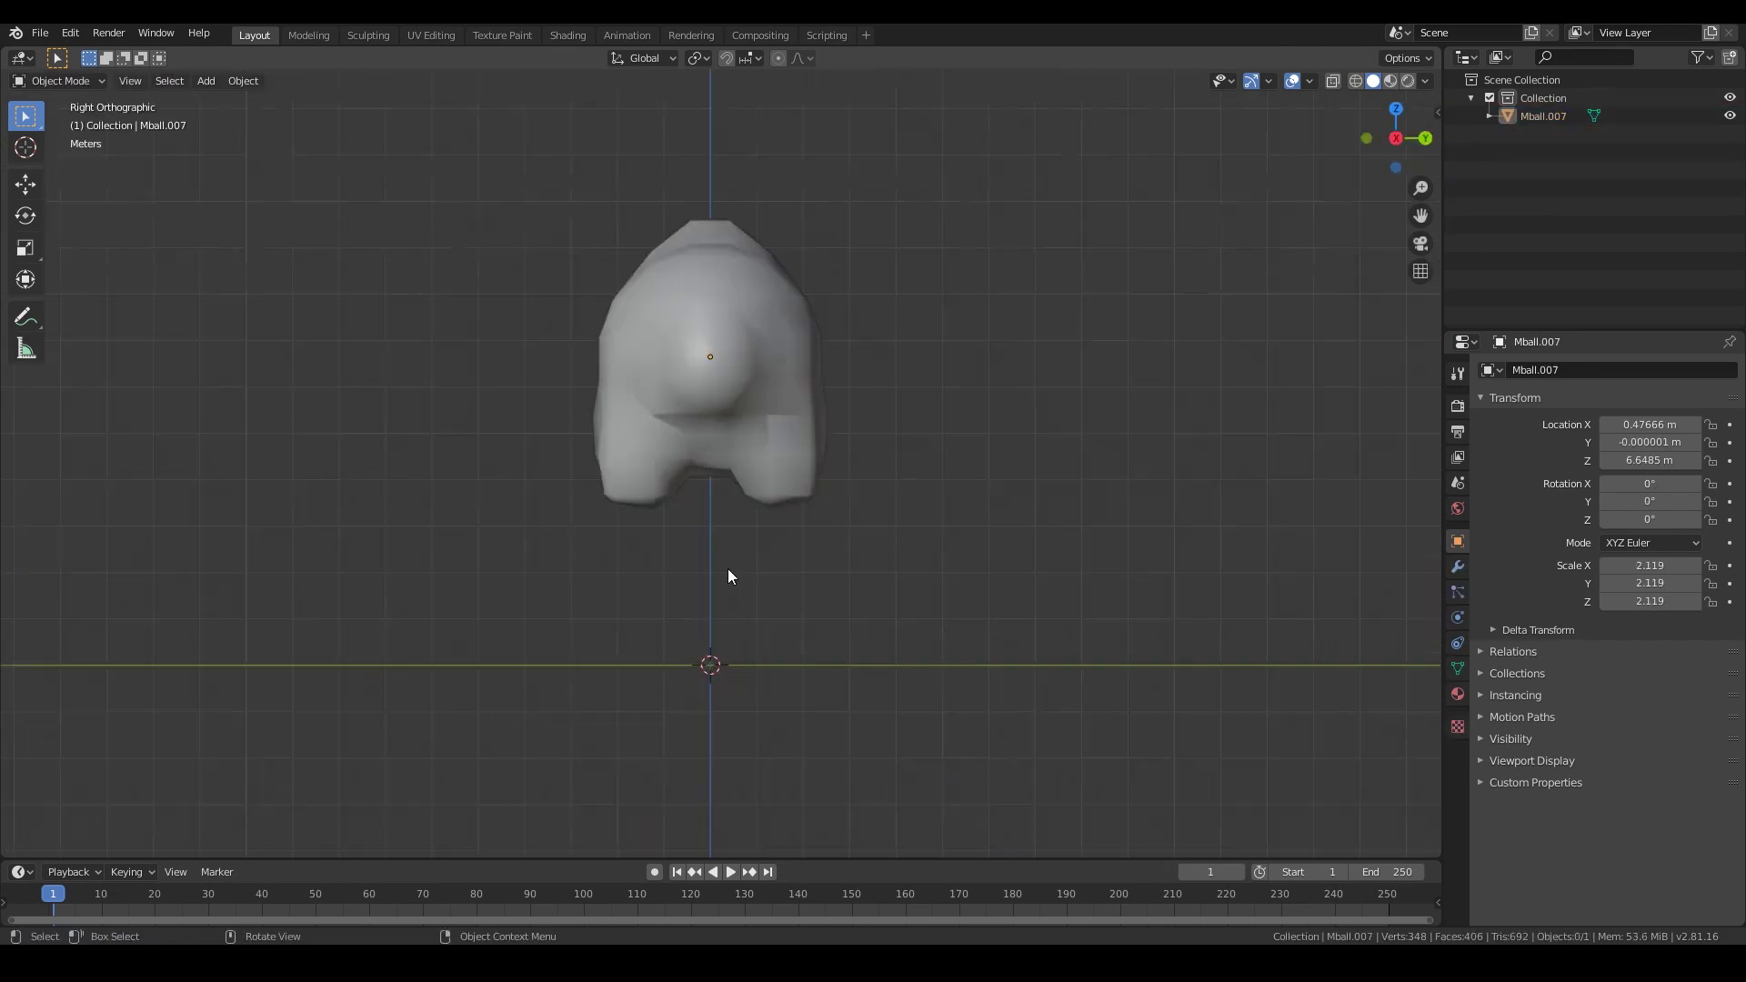
# Step: Add a capsule metaball at the front of the body as a head, scaled to 0.642 × 0.748 × 0.642 and rotated -22.7° around Y
pyautogui.press('KP_1')
pyautogui.hotkey('shift', 'a')
pyautogui.click(928, 742)
pyautogui.press('g')
pyautogui.click(701, 382)
pyautogui.press('s')
pyautogui.press('r')
pyautogui.moveTo(591, 446); pyautogui.dragTo(771, 490, button='middle')
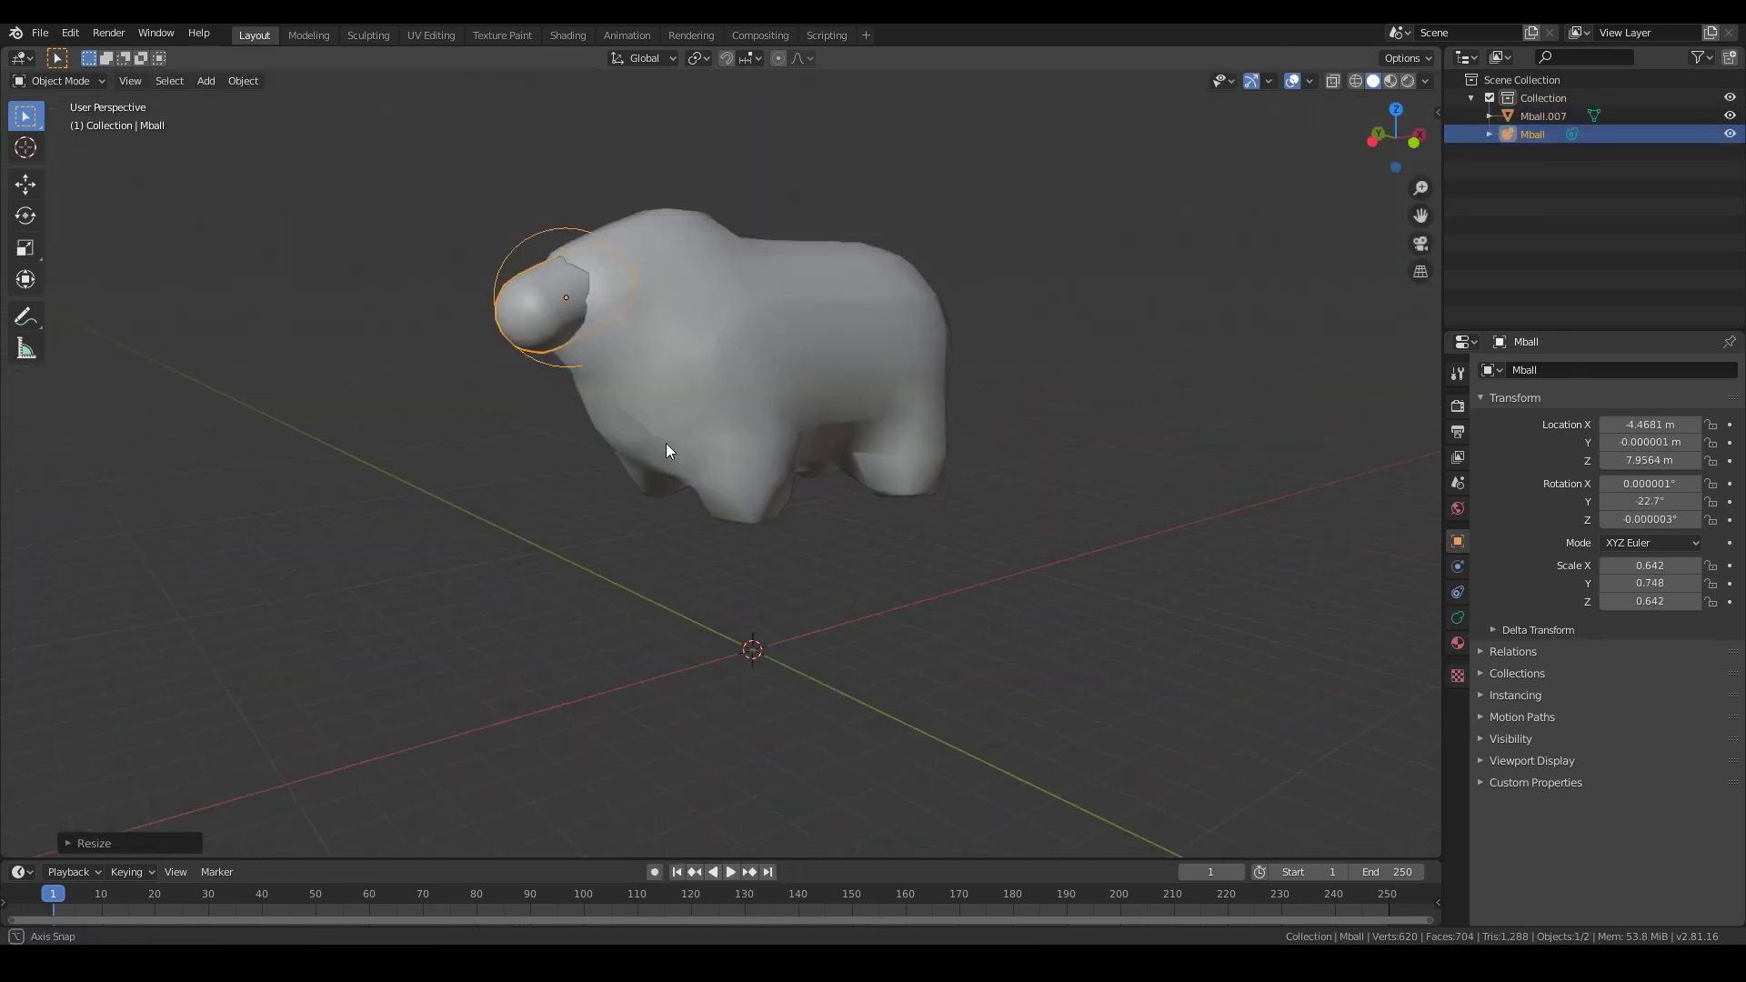
# Step: Enlarge the head capsule to a scale of 0.788 × 0.855 × 0.744 and shift it to fit the front of the body
pyautogui.moveTo(669, 451); pyautogui.dragTo(600, 488, button='middle')
pyautogui.press('KP_1')
pyautogui.press('s')
pyautogui.press('g')
pyautogui.moveTo(418, 386); pyautogui.dragTo(461, 428, button='middle')
pyautogui.press('KP_1')
# Step: Within the head metaball object, duplicate the capsule as upright lower legs beneath all four legs of the body
pyautogui.press('Tab')
pyautogui.hotkey('shift', 'd')
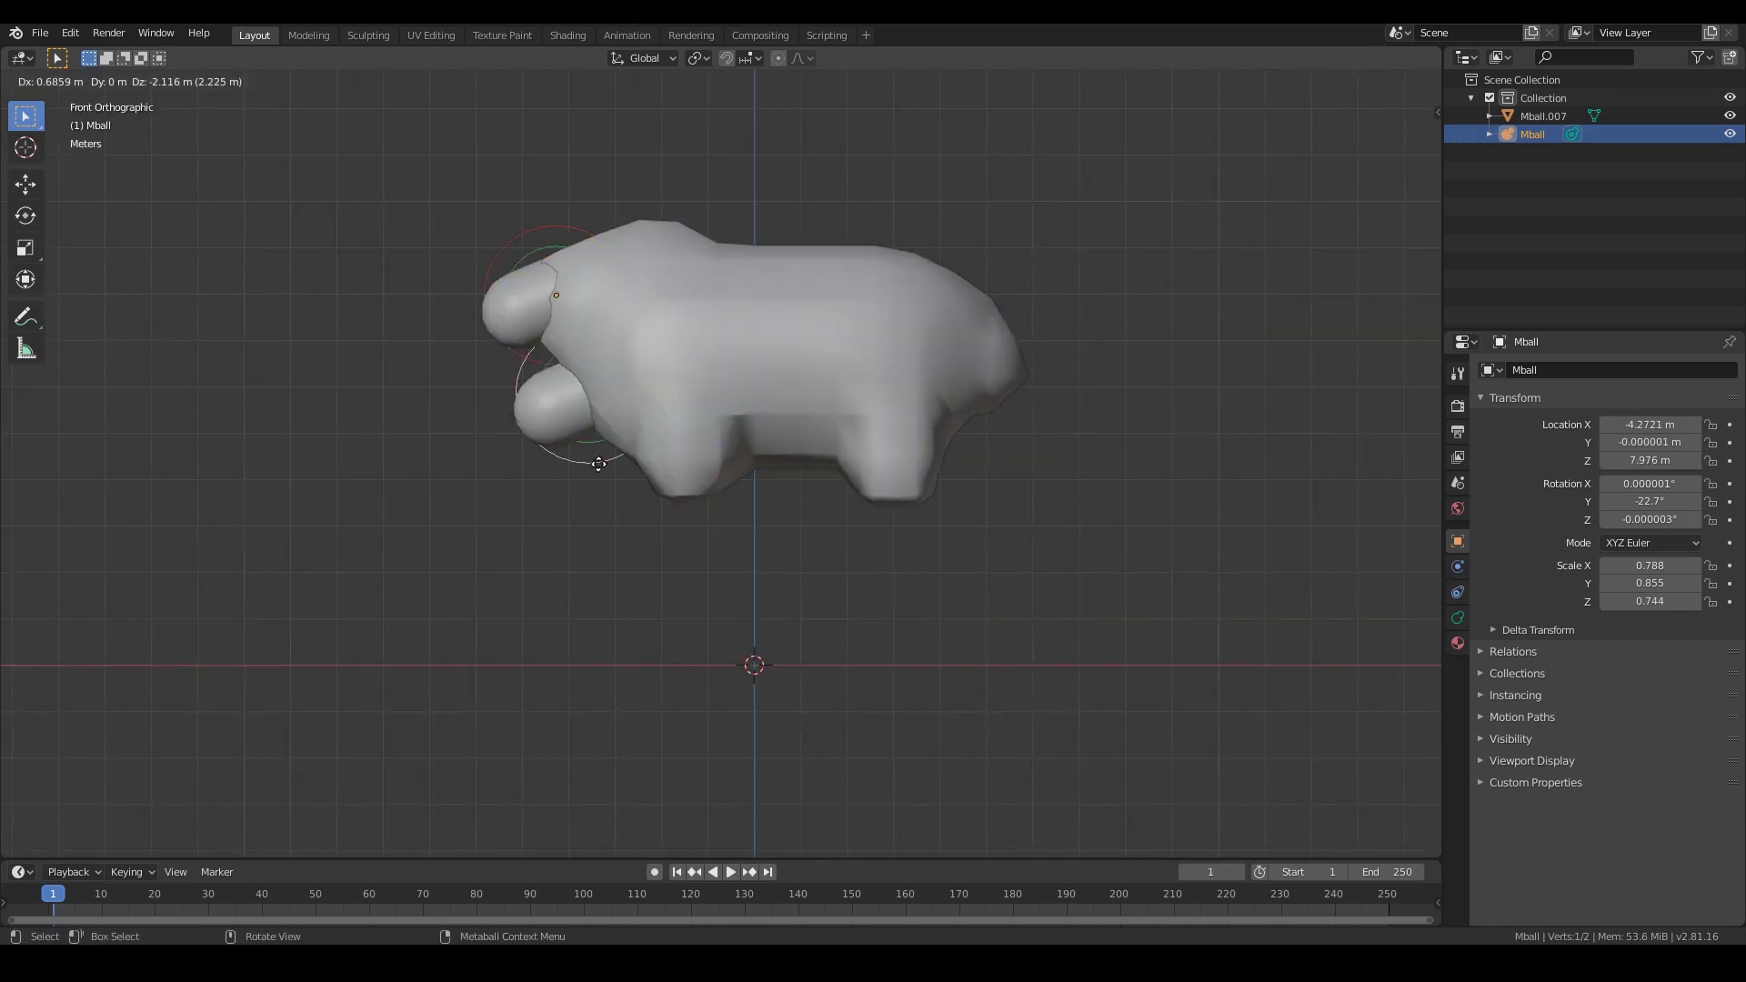
pyautogui.press('KP_3')
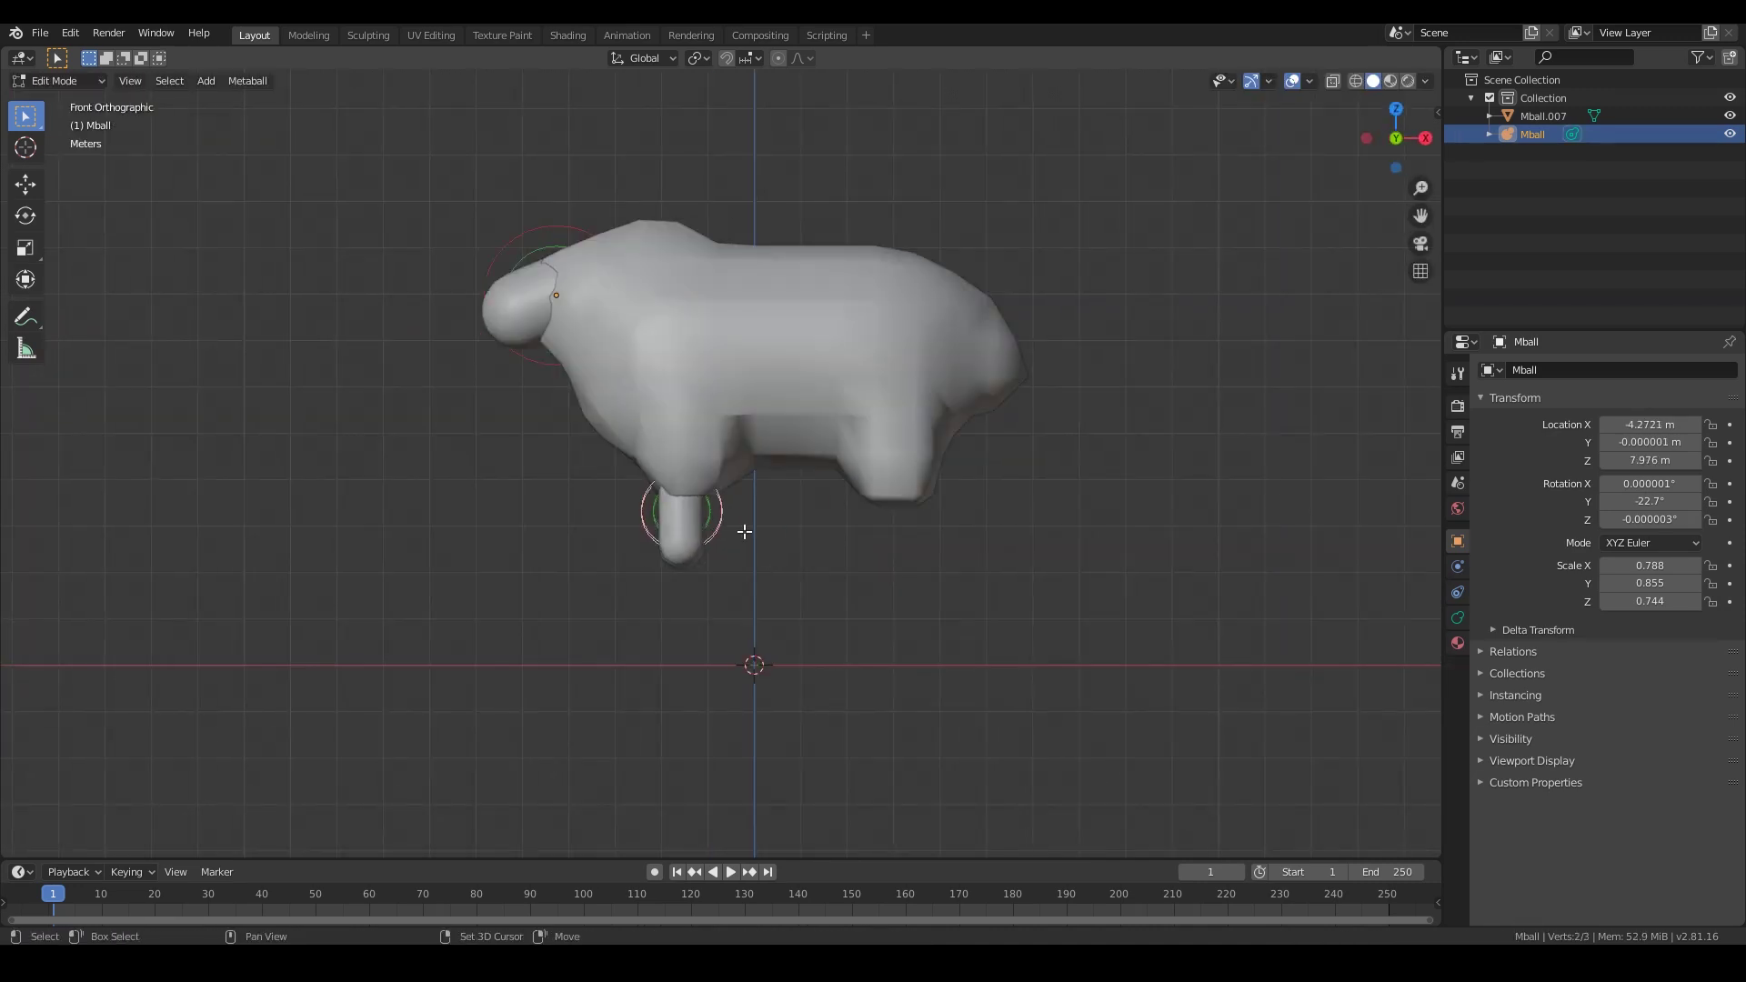
pyautogui.click(717, 507)
pyautogui.moveTo(591, 446); pyautogui.dragTo(736, 500, button='middle')
# Step: Convert the metaball object with the head and lower legs to a mesh, check it in Edit Mode and deselect it
pyautogui.press('Tab')
pyautogui.click(243, 81)
pyautogui.click(482, 583)
pyautogui.press('Tab')
pyautogui.press('Tab')
pyautogui.click(935, 643)
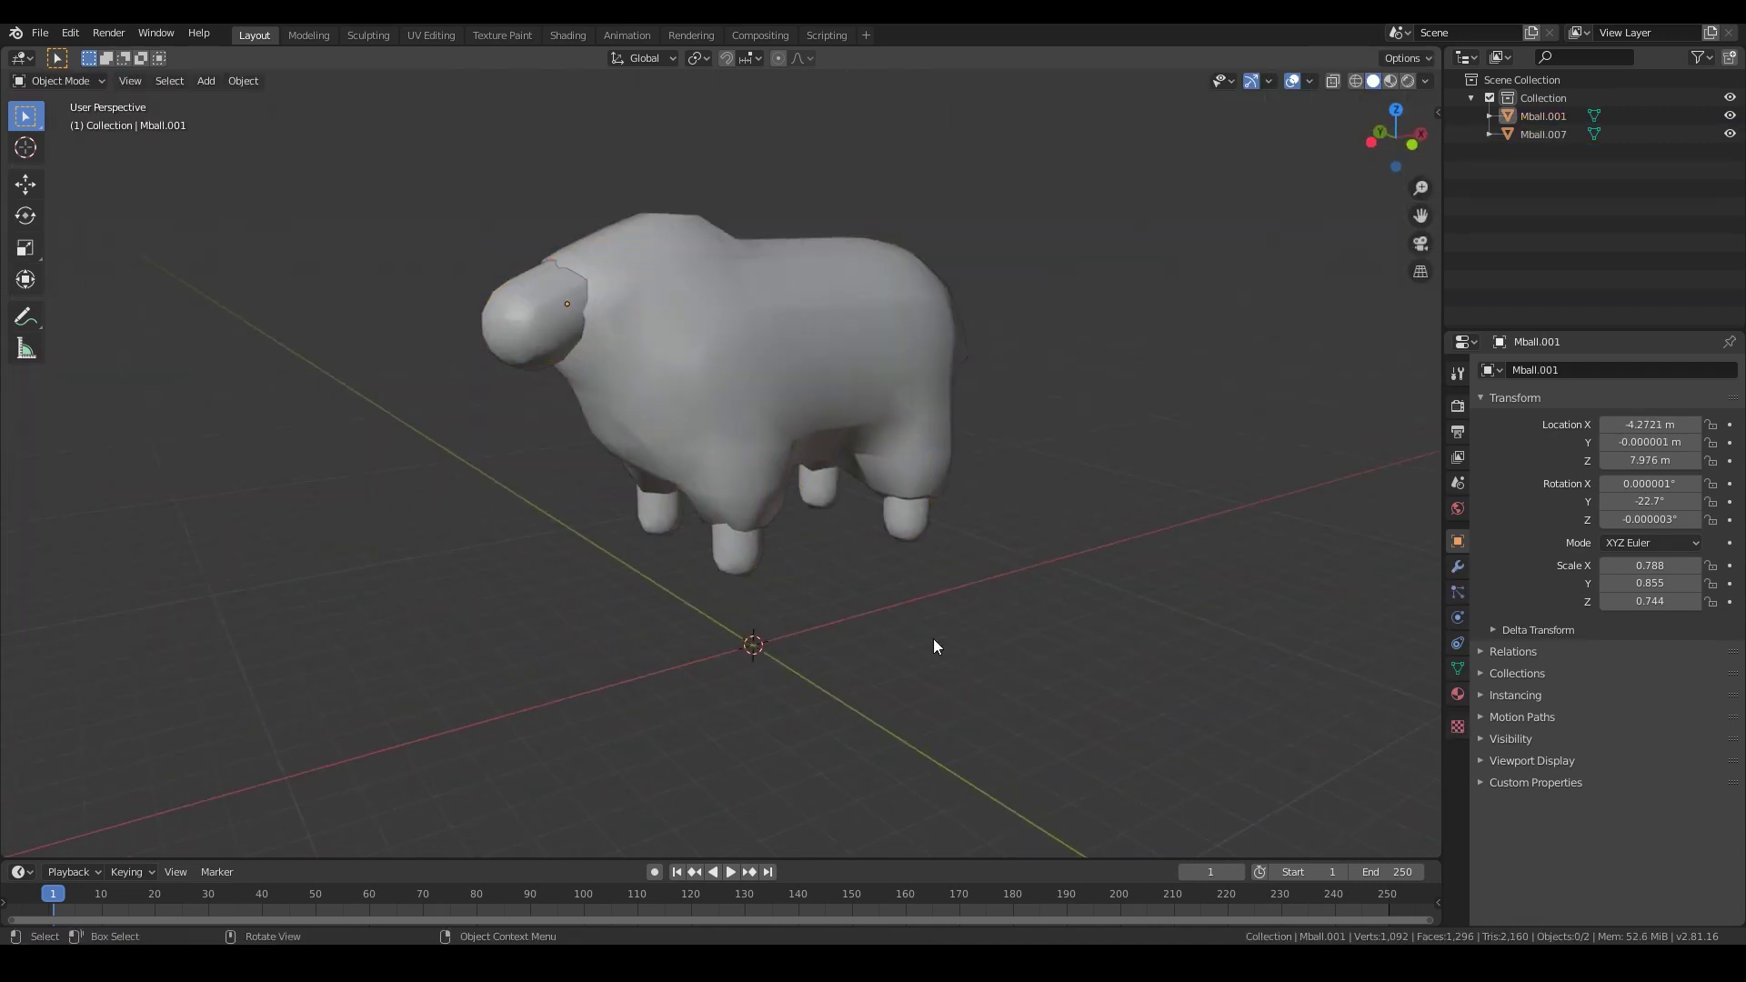
# Step: Select the animal's body mesh and turn on its wireframe display
pyautogui.click(637, 398)
pyautogui.moveTo(975, 643); pyautogui.dragTo(942, 651, button='middle')
pyautogui.click(773, 400)
pyautogui.click(1531, 761)
pyautogui.click(1578, 806)
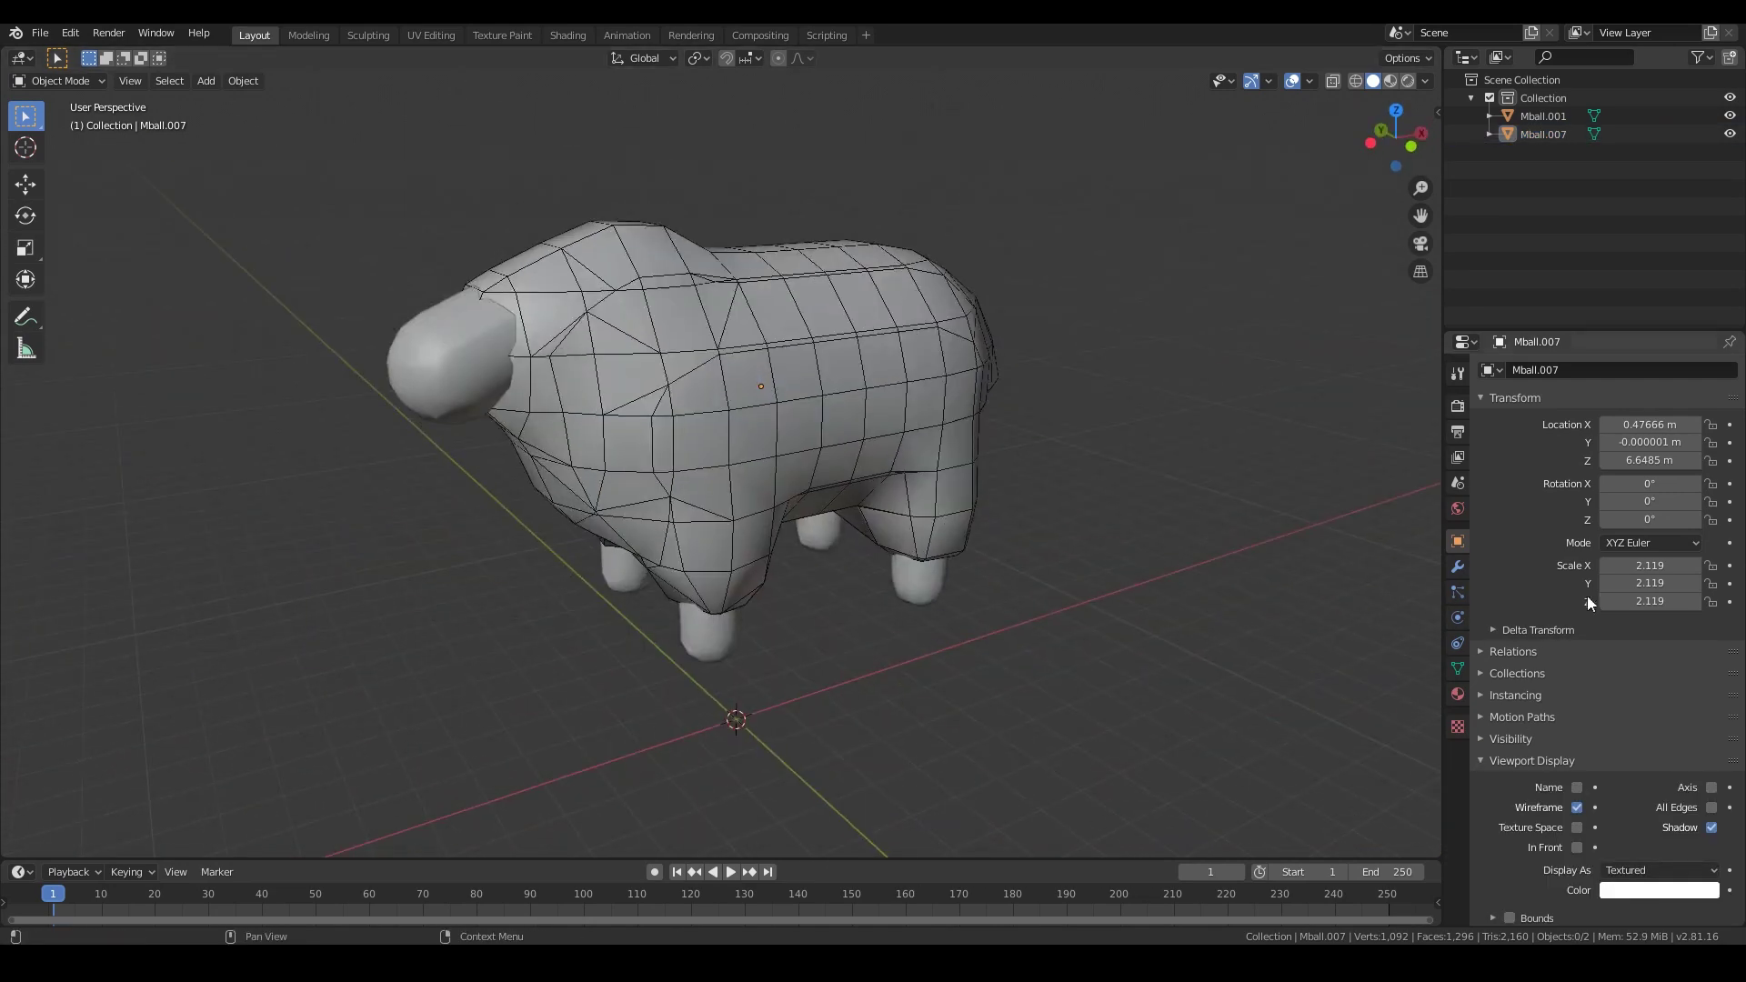
# Step: Add a Decimate modifier to the body mesh, lower its ratio for a low-poly look, apply it and check the result in Edit Mode
pyautogui.click(1458, 566)
pyautogui.click(1608, 370)
pyautogui.click(1391, 491)
pyautogui.moveTo(1683, 470); pyautogui.dragTo(1513, 470)
pyautogui.click(1541, 425)
pyautogui.press('Tab')
pyautogui.press('Tab')
pyautogui.moveTo(1183, 564); pyautogui.dragTo(1210, 591, button='middle')
# Step: Add a Decimate modifier to the head and lower legs mesh, set its ratio to 0.0935 and apply it
pyautogui.click(495, 416)
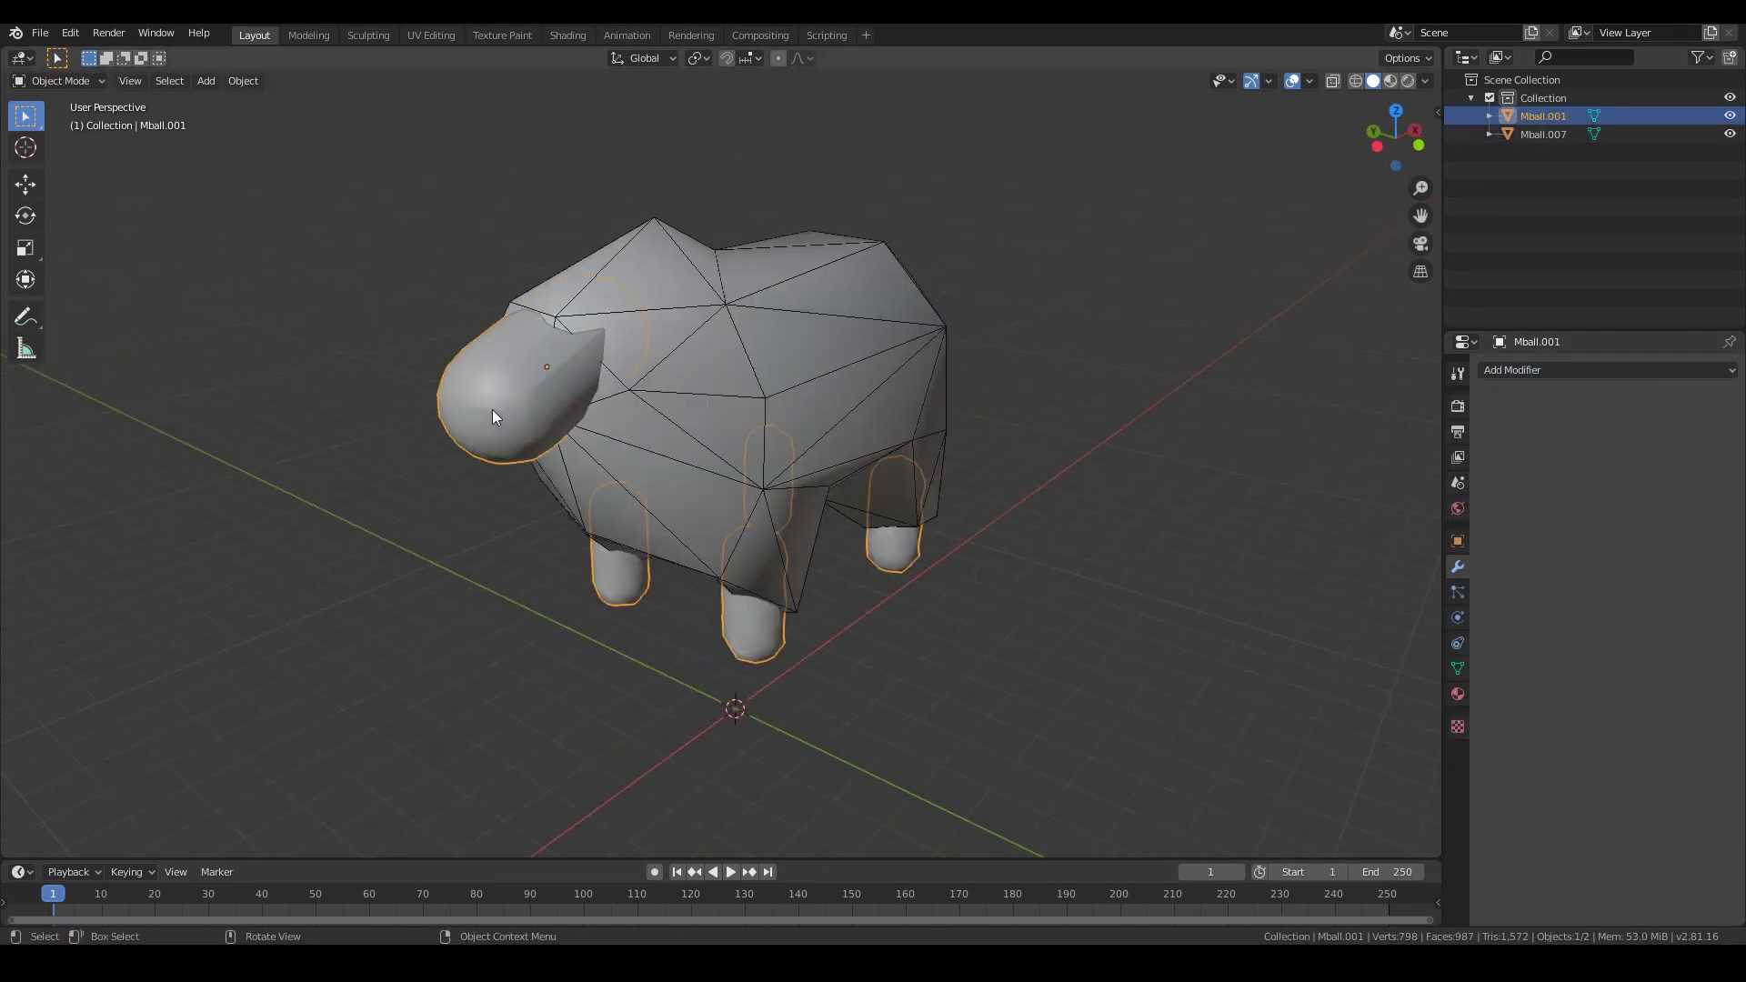
pyautogui.click(1608, 370)
pyautogui.click(1392, 491)
pyautogui.moveTo(1719, 470); pyautogui.dragTo(1500, 470)
pyautogui.moveTo(1224, 577); pyautogui.dragTo(1424, 460, button='middle')
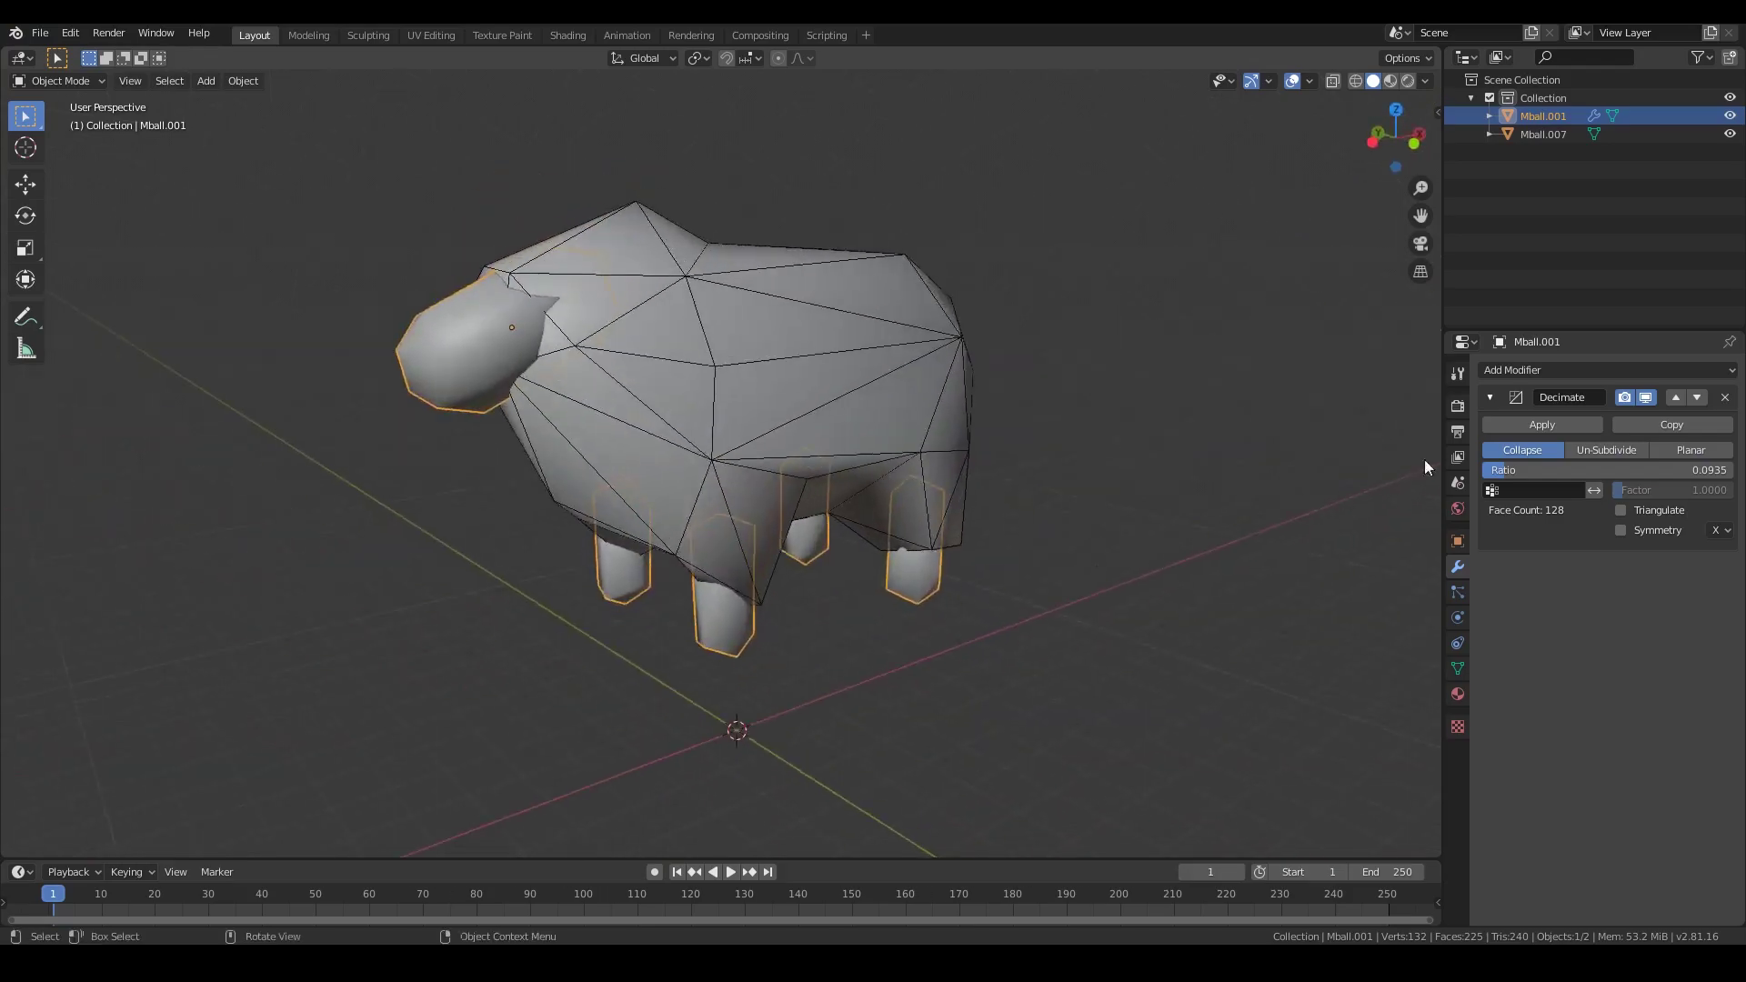
pyautogui.click(1542, 425)
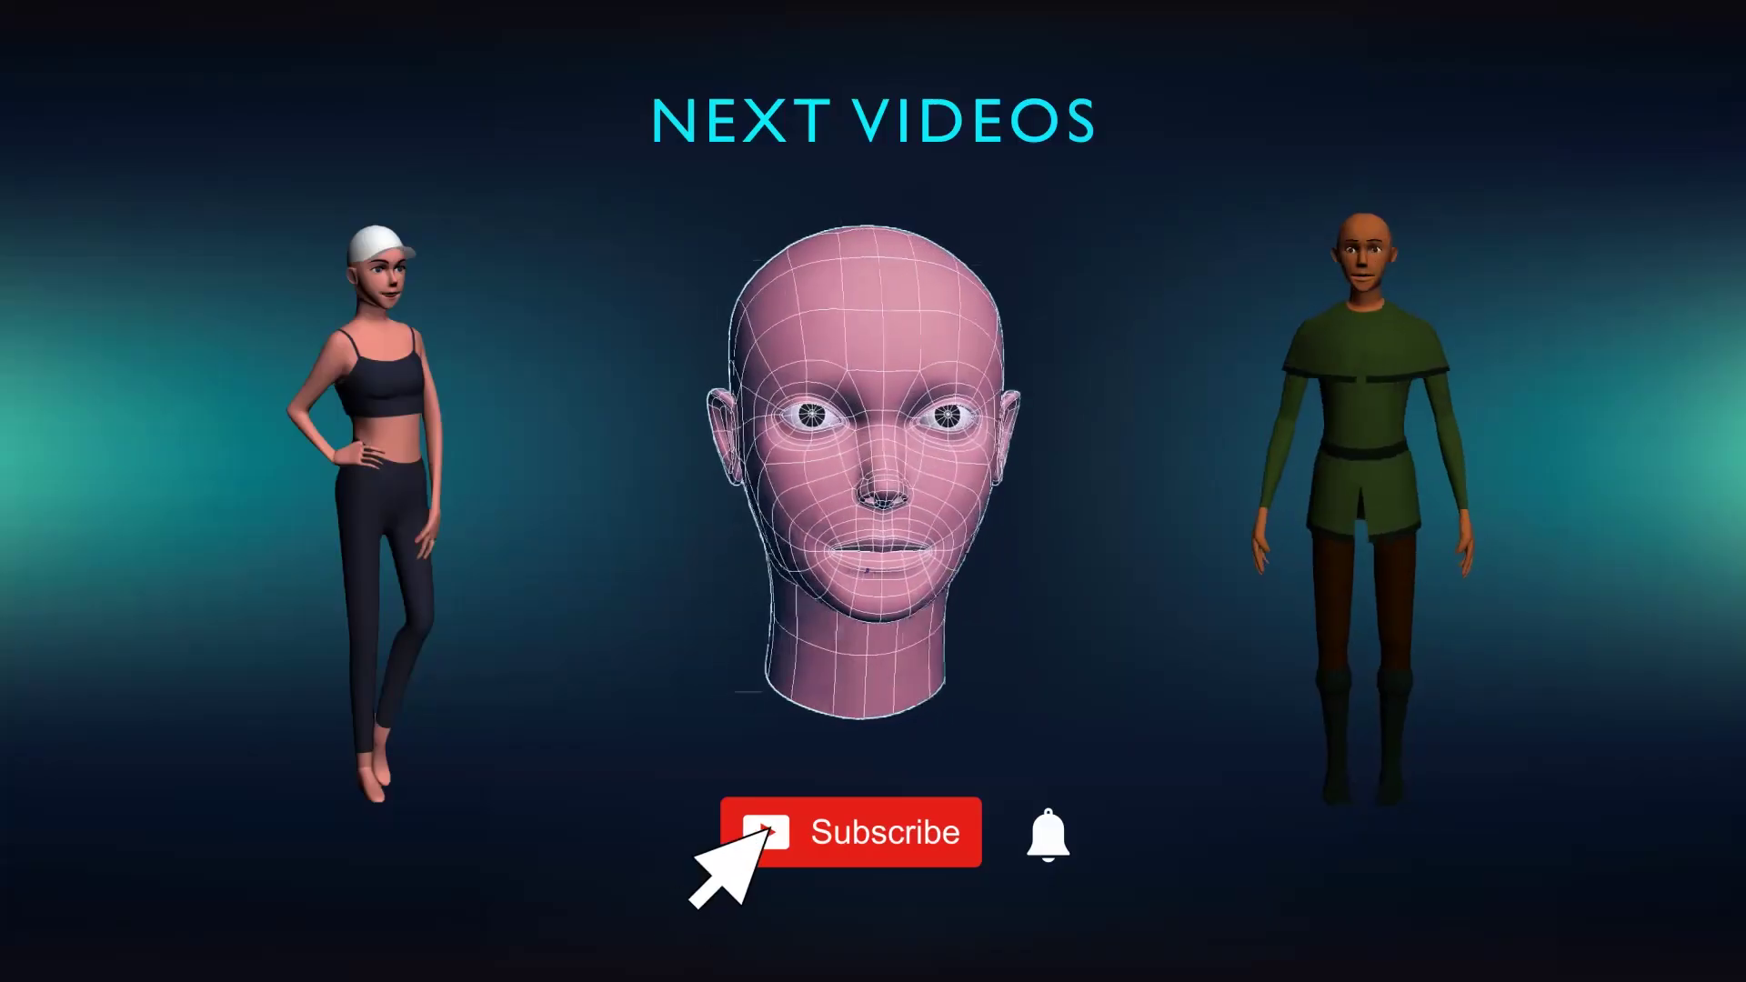